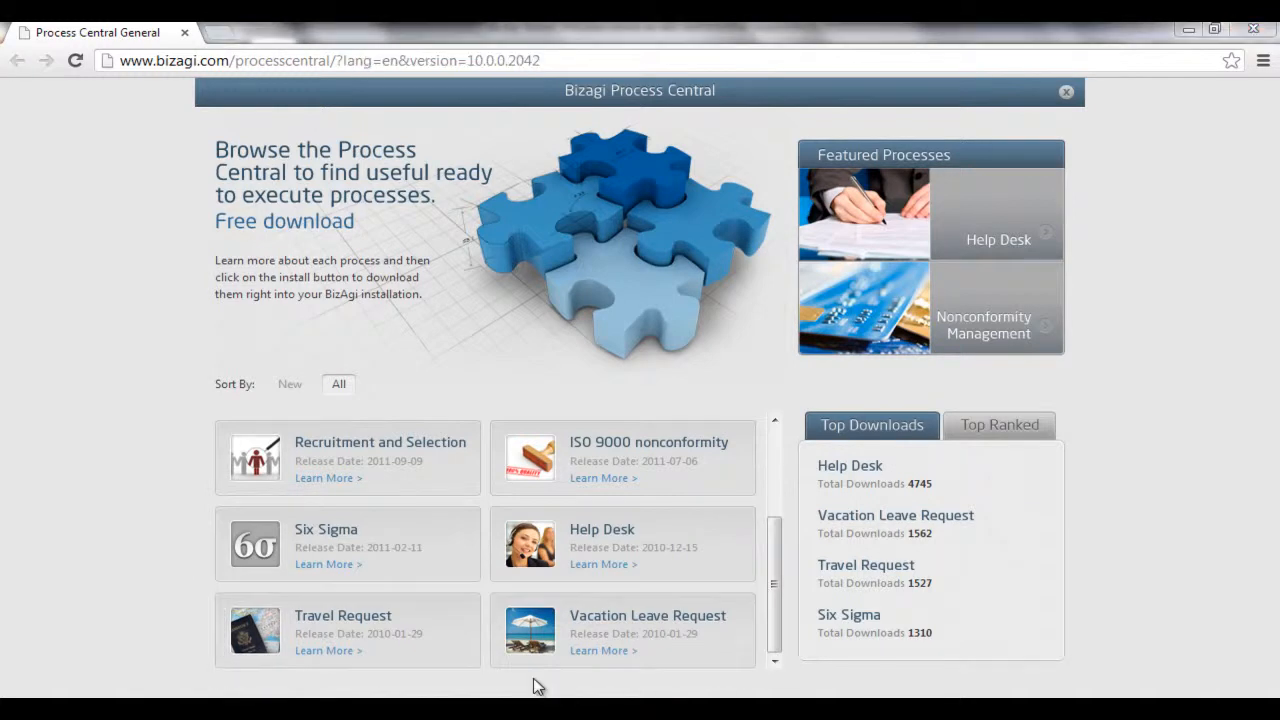
# Switch to Bizagi Studio, show the project's modules and expand the Reusable processes of the Purchases application
pyautogui.click(562, 650)
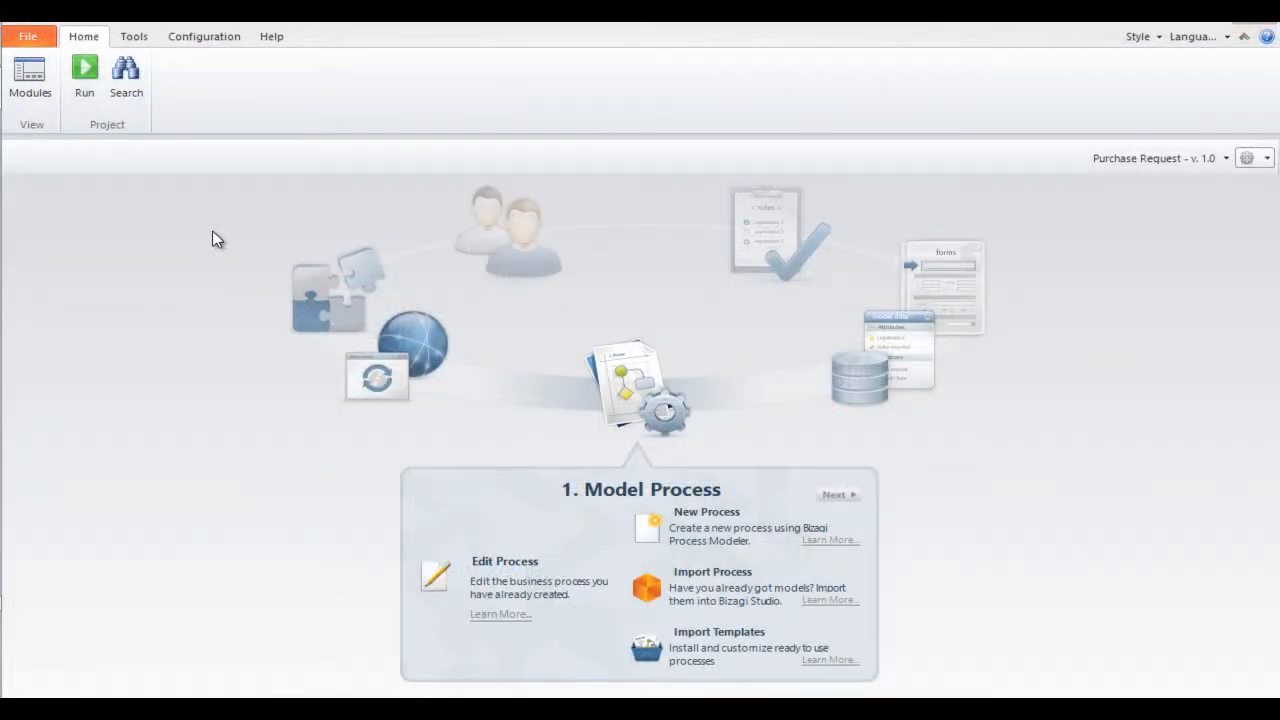
pyautogui.click(30, 98)
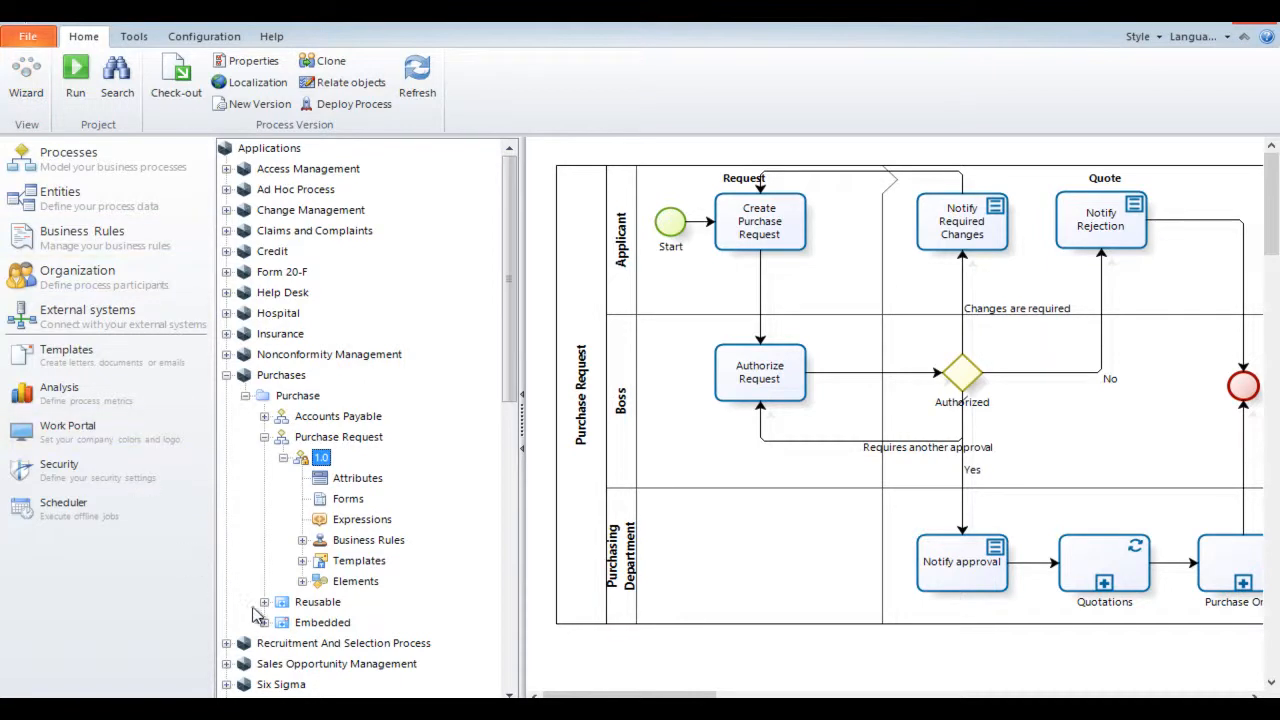
pyautogui.click(265, 603)
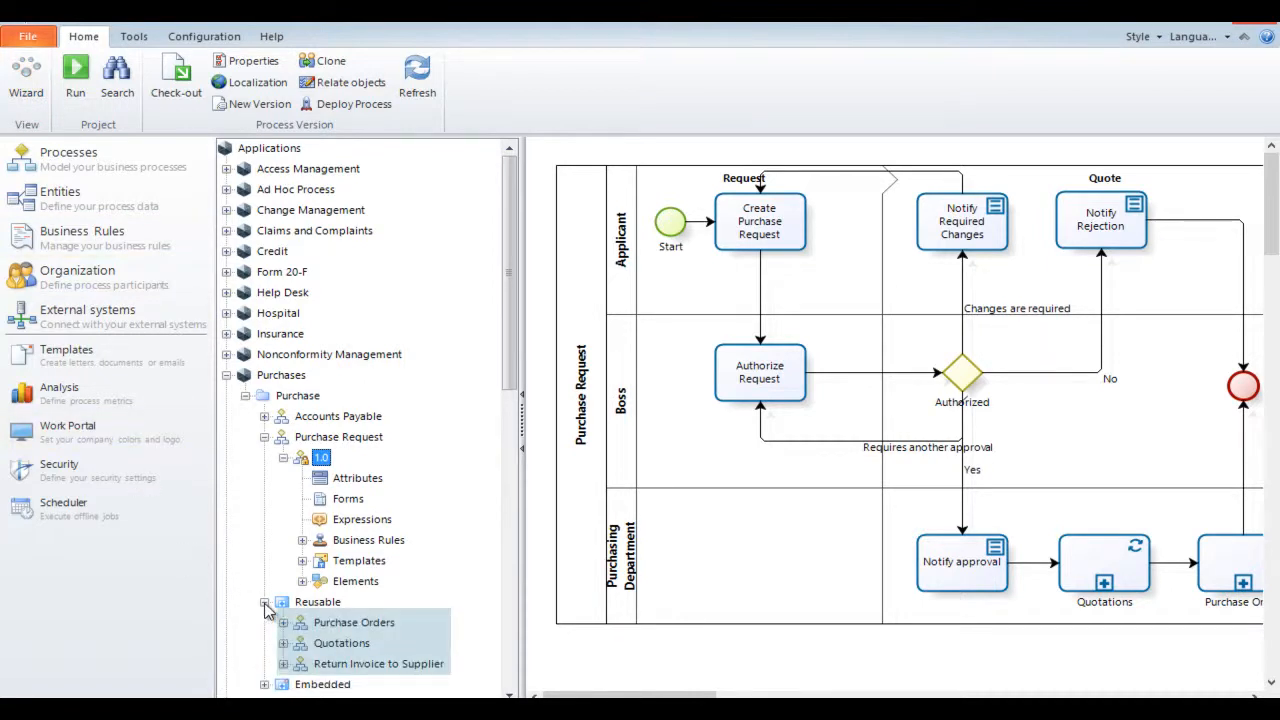
# Review the process properties of Purchase Request version 1.0 and close them
pyautogui.rightClick(323, 459)
pyautogui.click(361, 474)
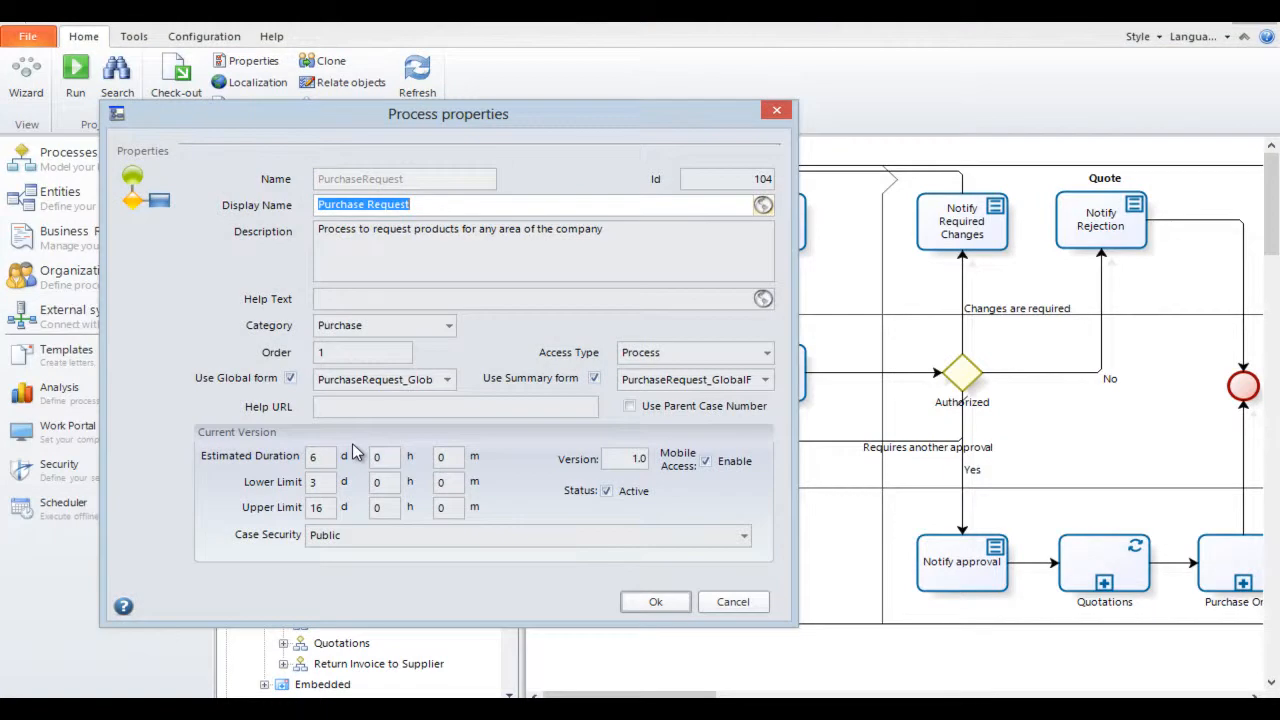
pyautogui.click(655, 601)
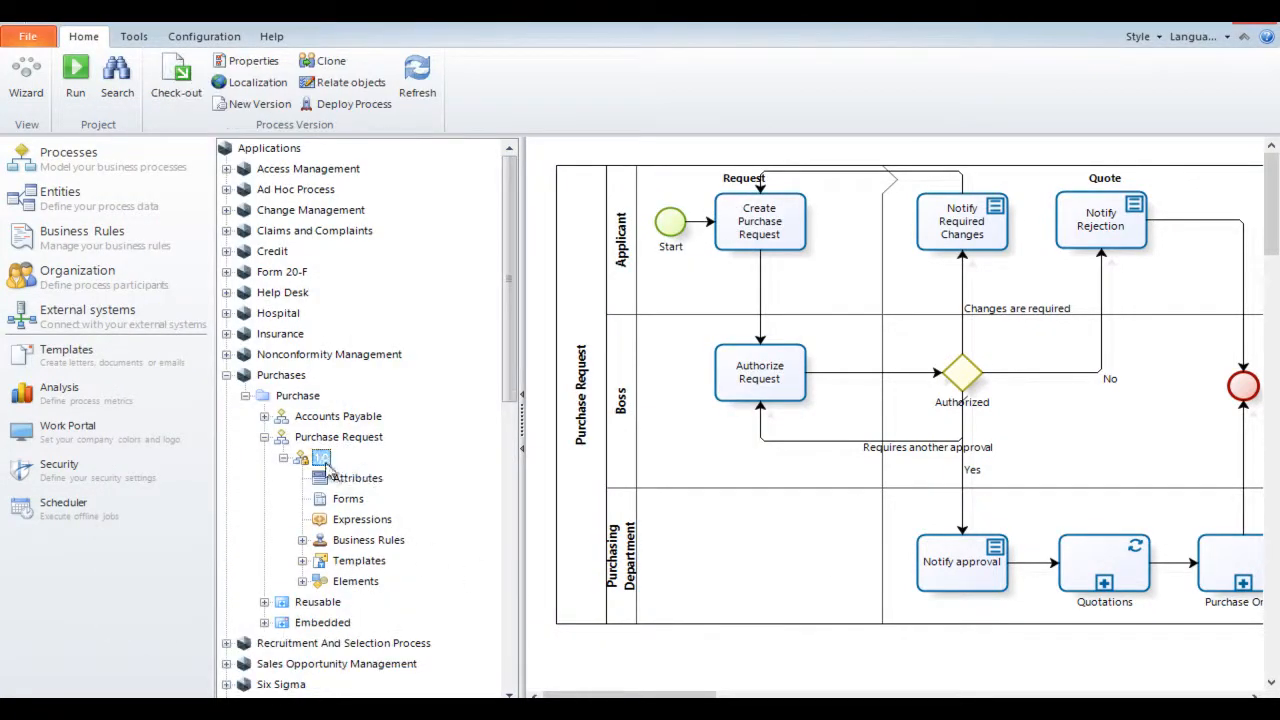
# Check out Purchase Request version 1.0 for editing and inspect the Quotations and Purchase Order sub-processes in its diagram
pyautogui.rightClick(321, 459)
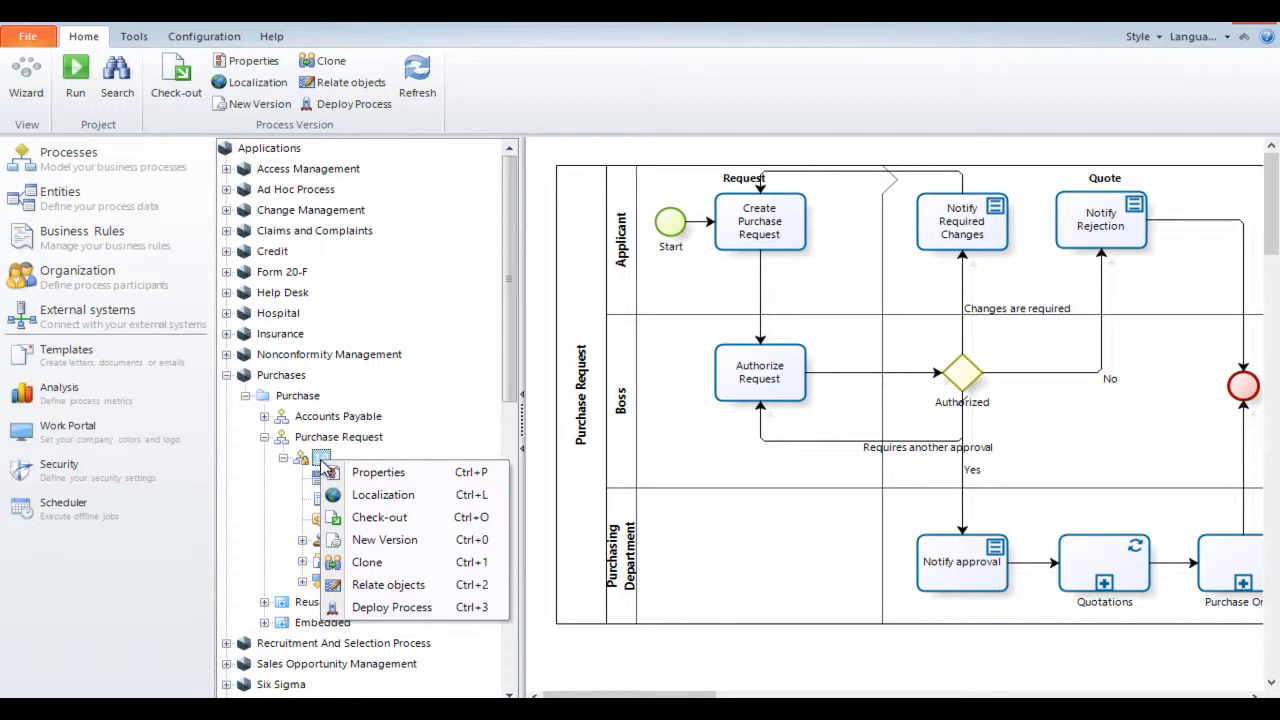
pyautogui.click(400, 524)
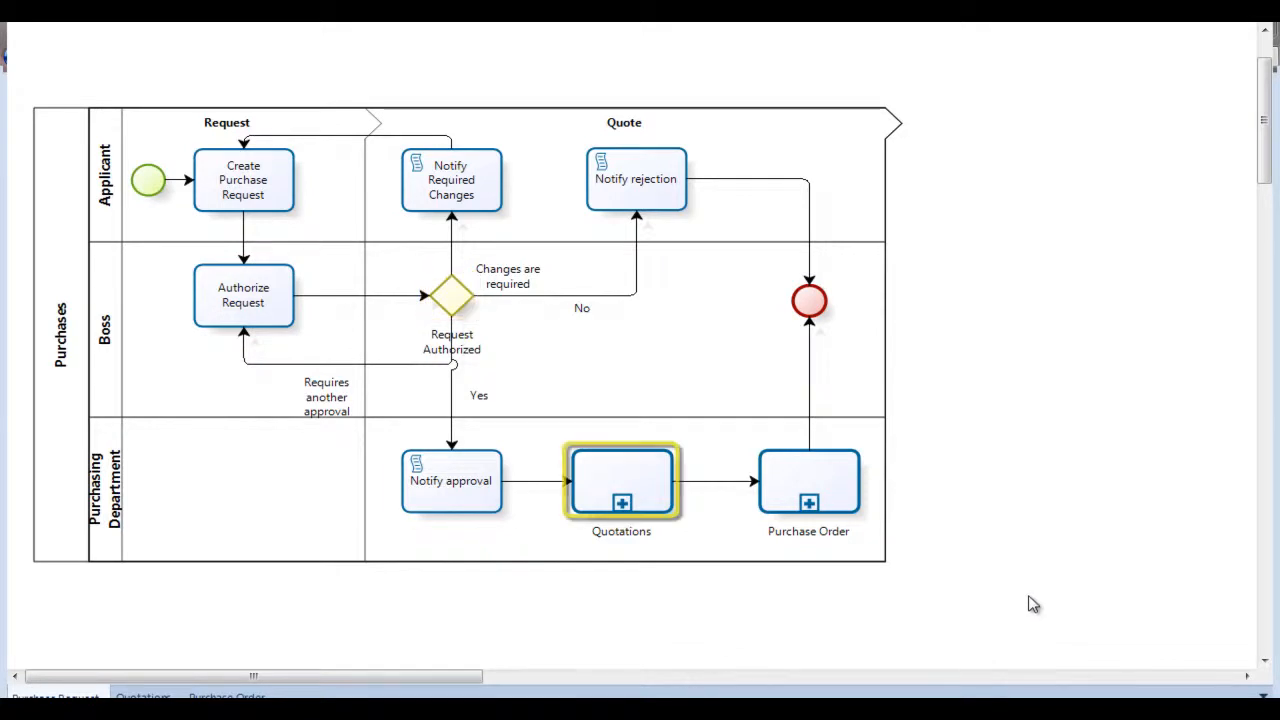
pyautogui.click(609, 493)
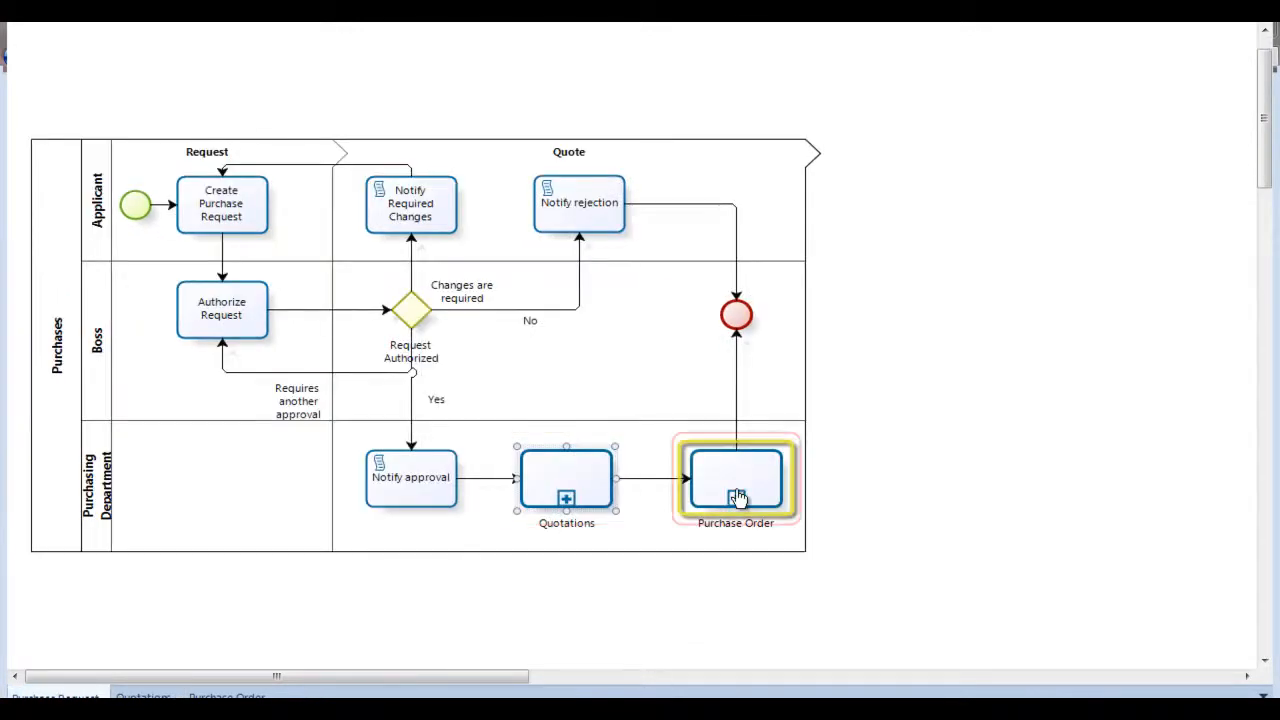
pyautogui.click(737, 497)
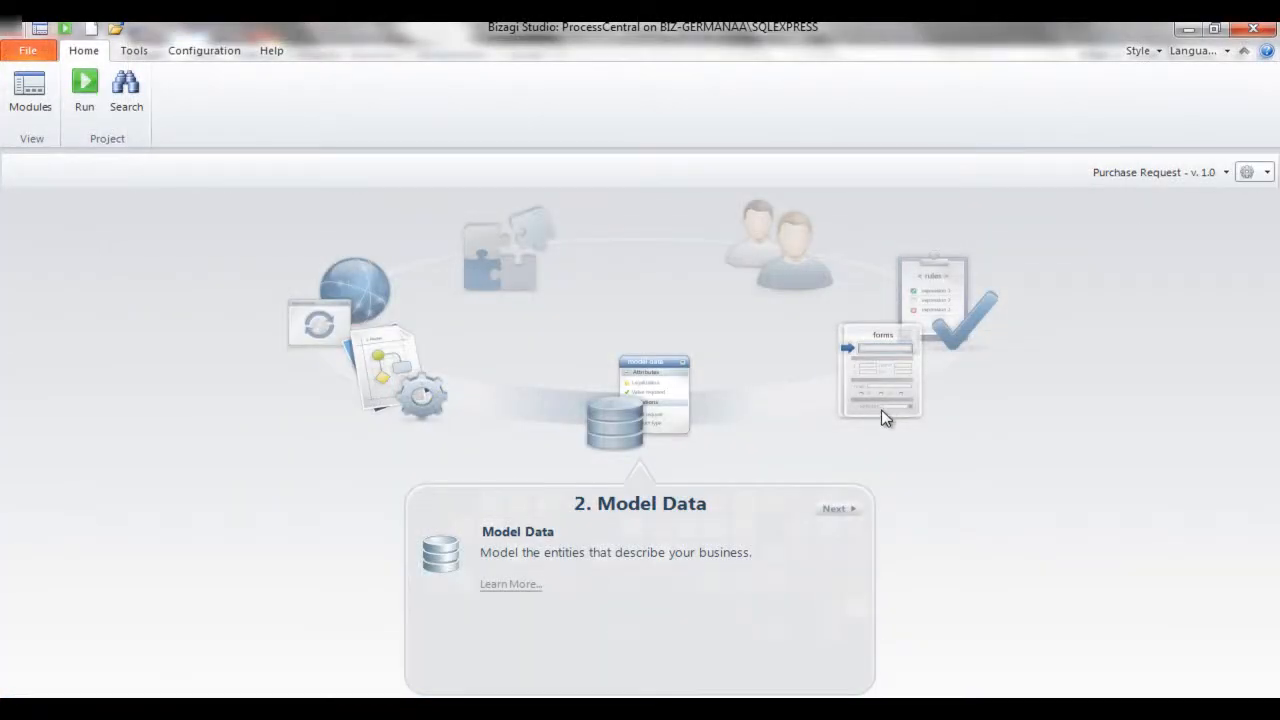
# Start modelling the process data and place the Purchase Request entity near the middle of the diagram
pyautogui.click(527, 535)
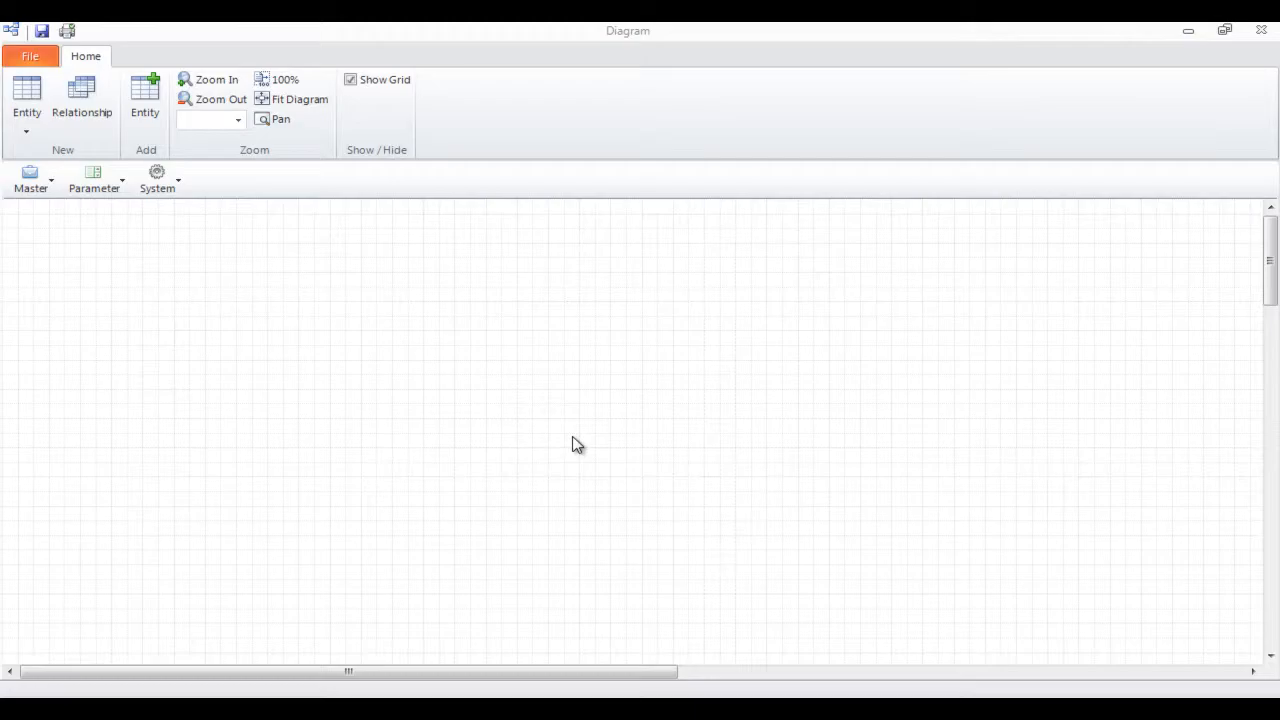
pyautogui.click(145, 98)
pyautogui.click(690, 468)
pyautogui.moveTo(86, 246); pyautogui.dragTo(540, 320)
# Add the Products Requested master entity to the diagram, to the right of Purchase Request
pyautogui.click(145, 98)
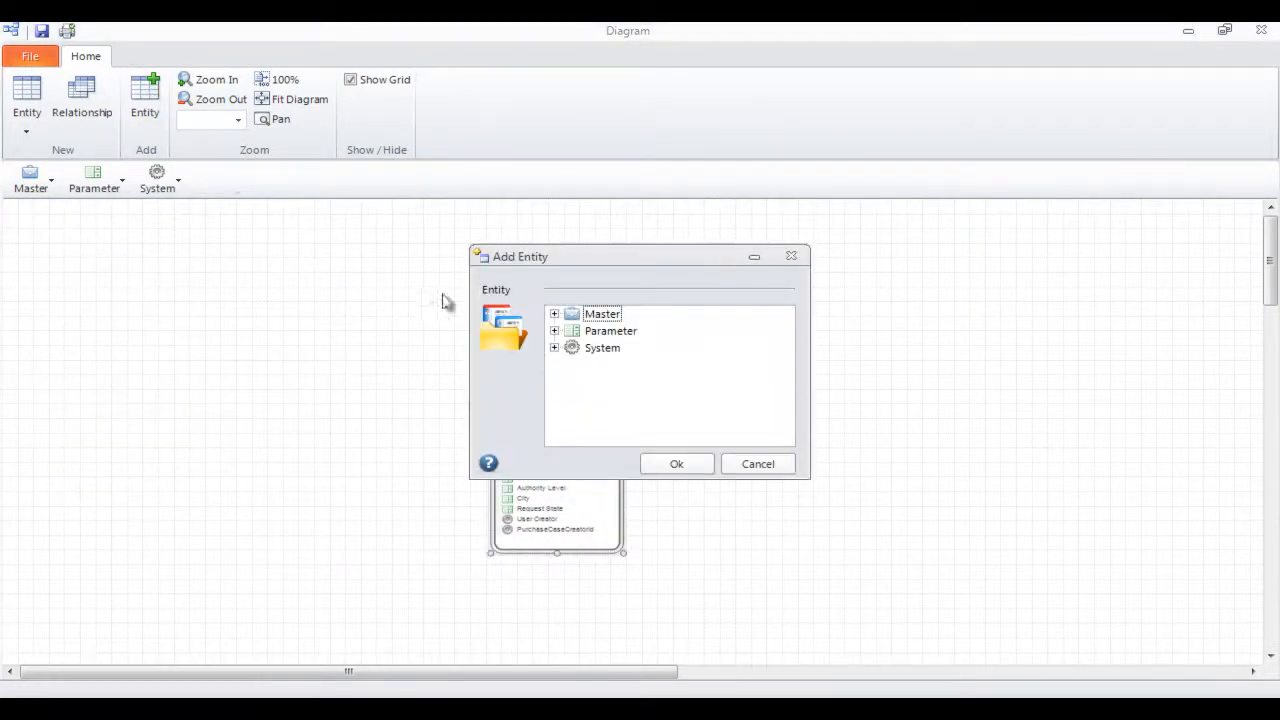
pyautogui.click(553, 316)
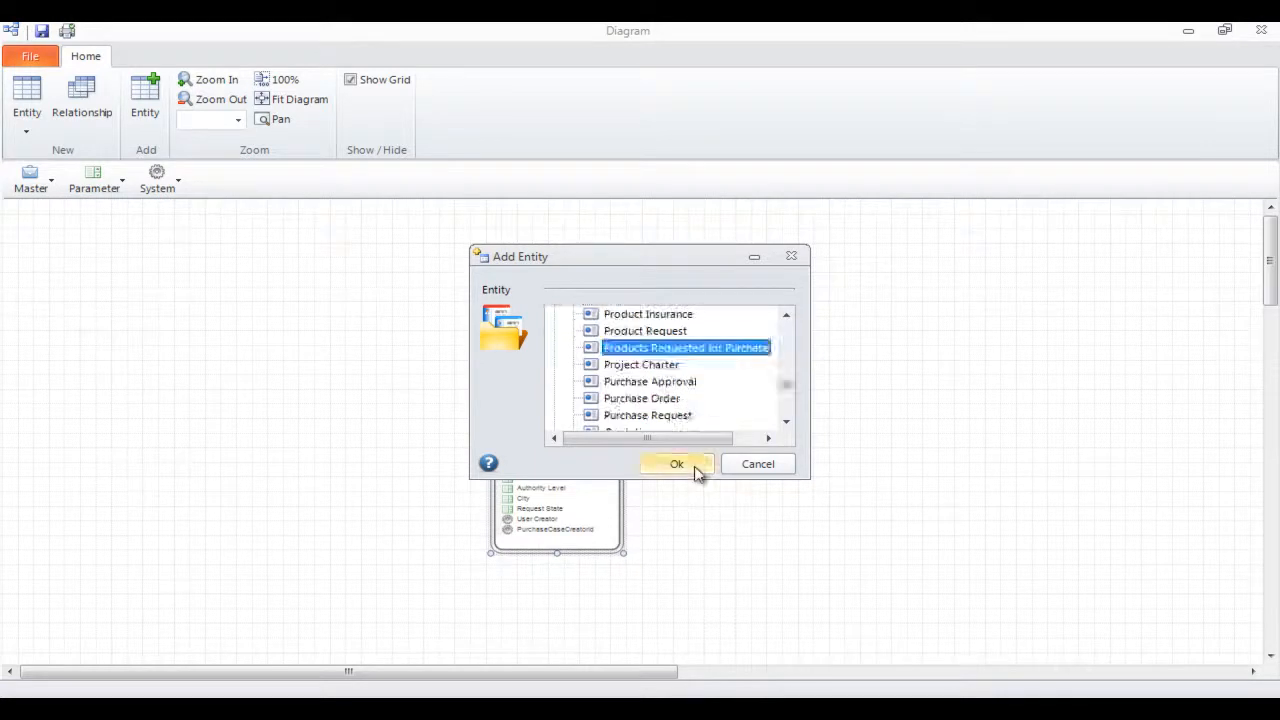
pyautogui.click(692, 470)
pyautogui.moveTo(86, 246); pyautogui.dragTo(772, 331)
# Add the Purchase Product Type entity above Products Requested and the Product Name entity to its right
pyautogui.click(145, 100)
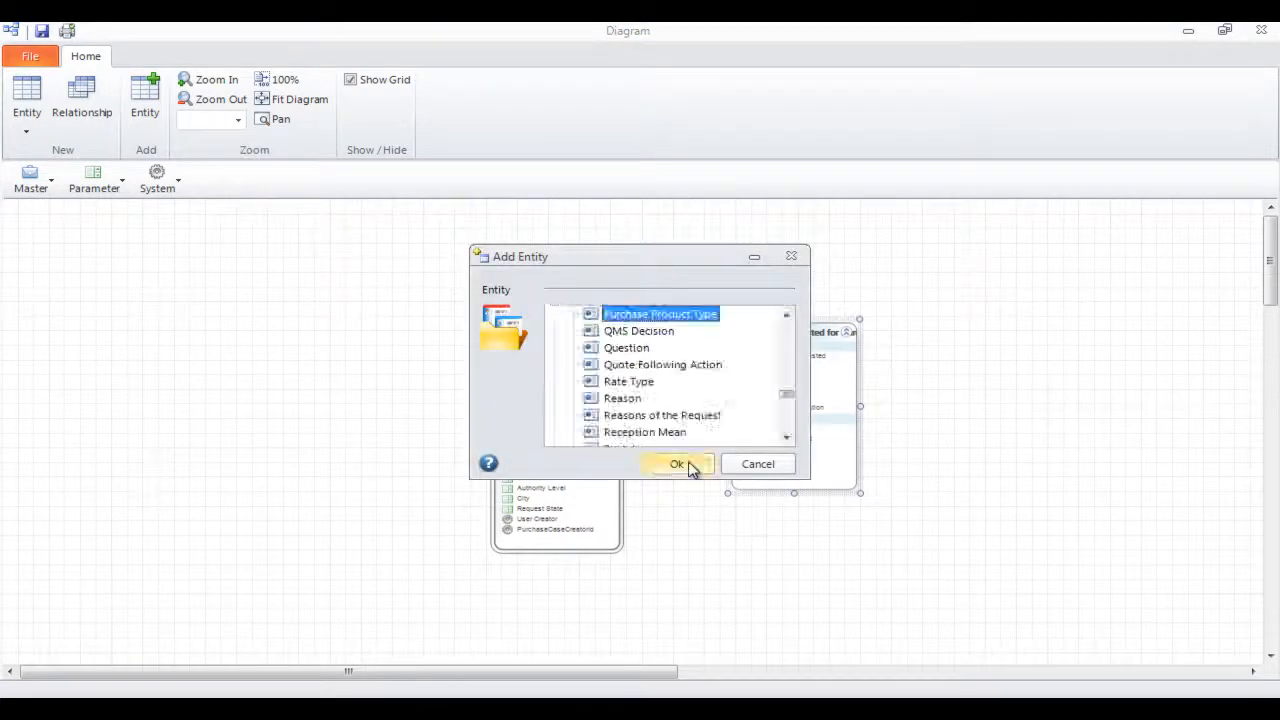
pyautogui.click(688, 467)
pyautogui.click(152, 118)
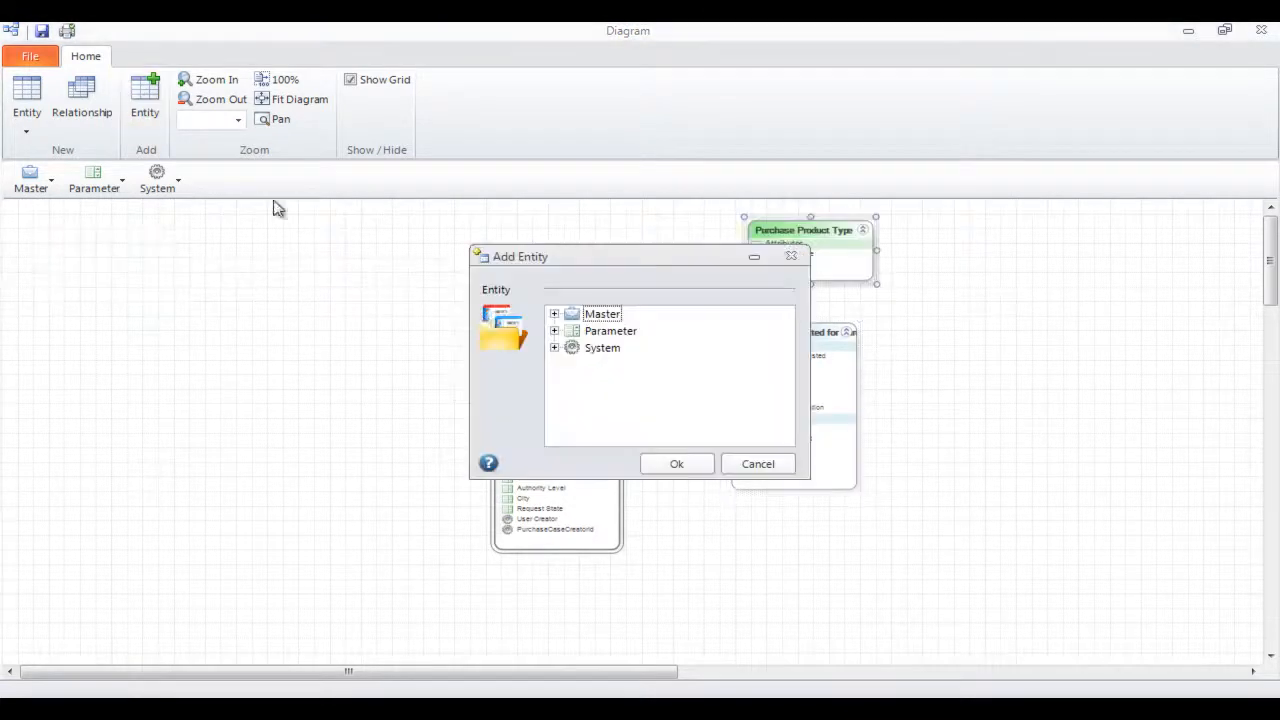
pyautogui.click(676, 463)
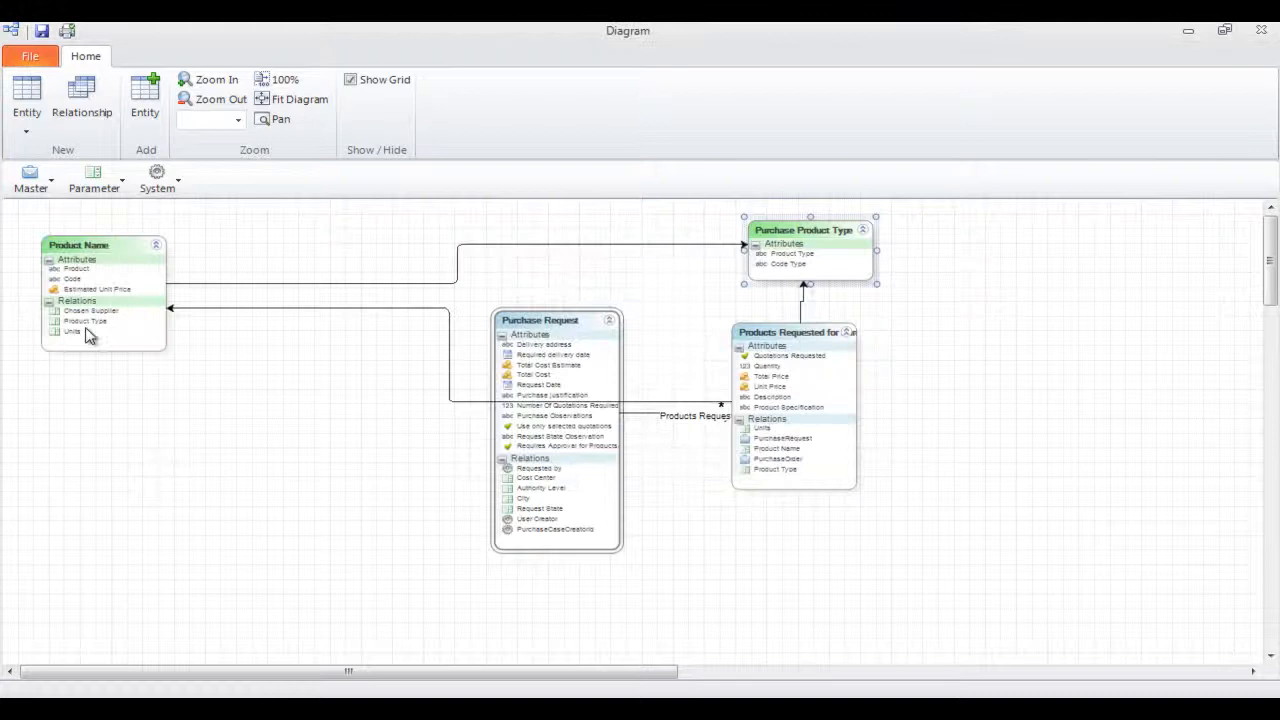
pyautogui.moveTo(85, 242); pyautogui.dragTo(976, 290)
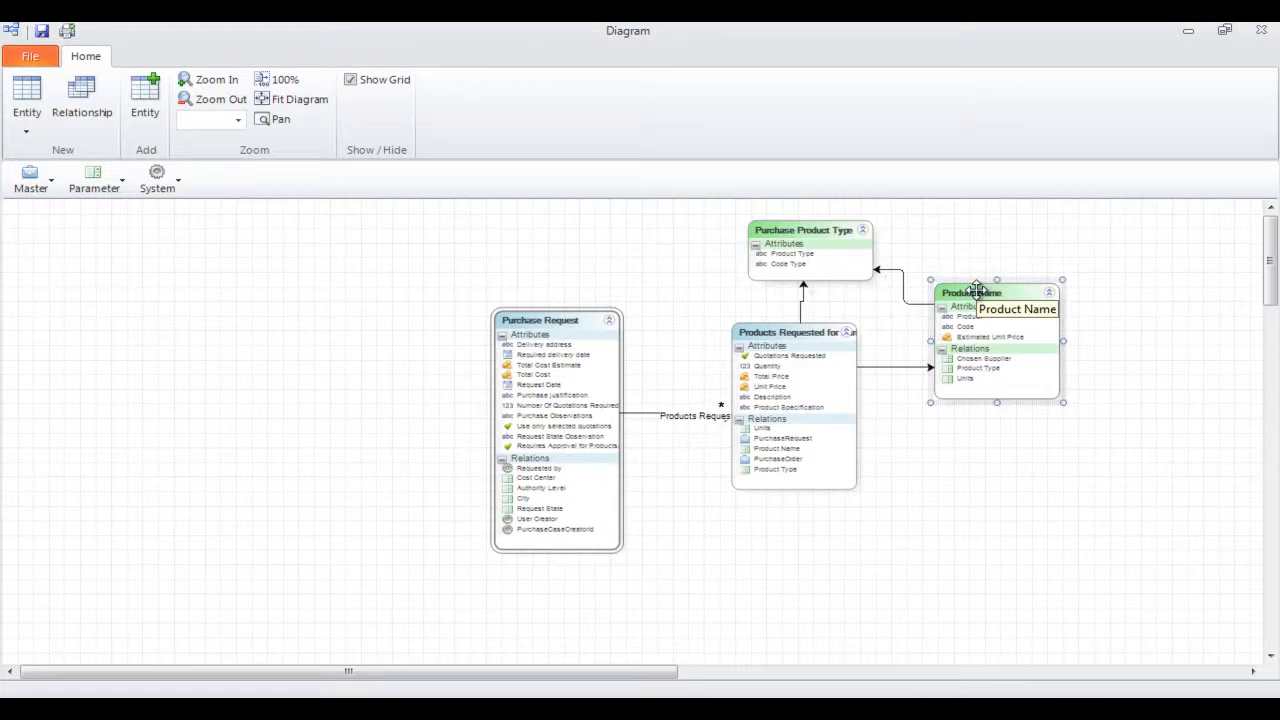
# Add the Authority Level entity above and to the left of Purchase Request
pyautogui.click(145, 100)
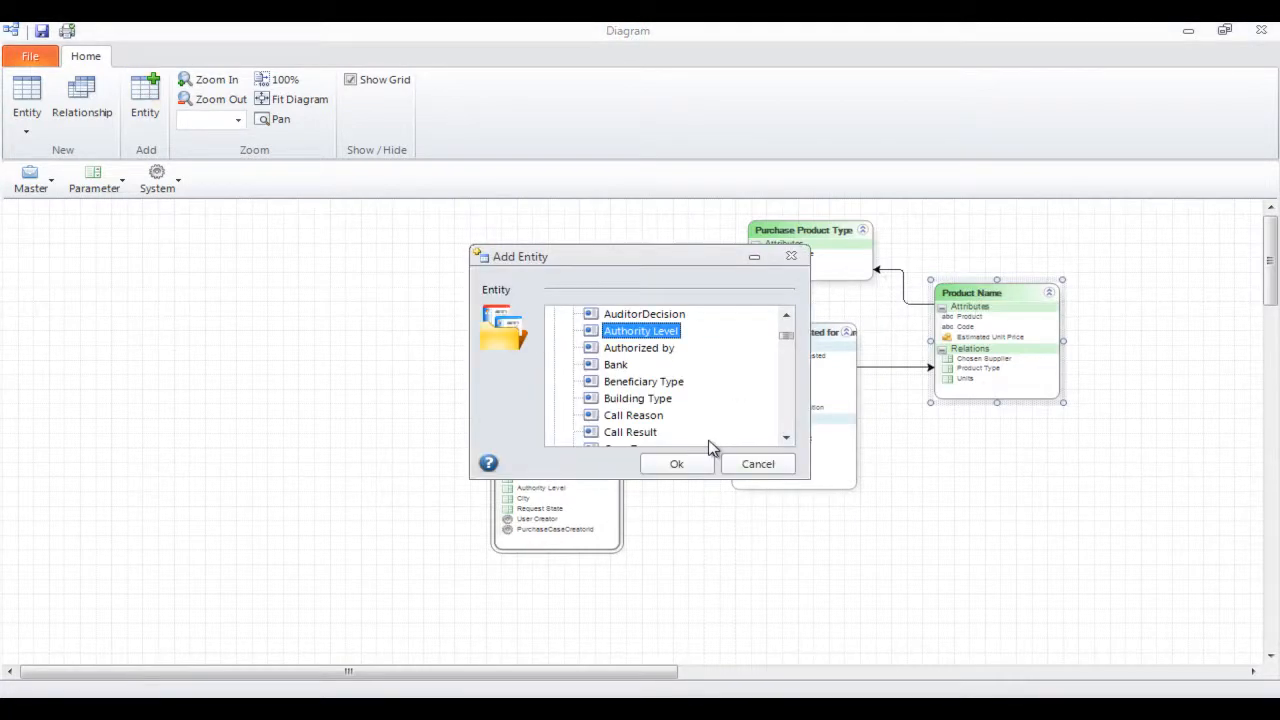
pyautogui.click(675, 463)
pyautogui.moveTo(130, 262); pyautogui.dragTo(404, 256)
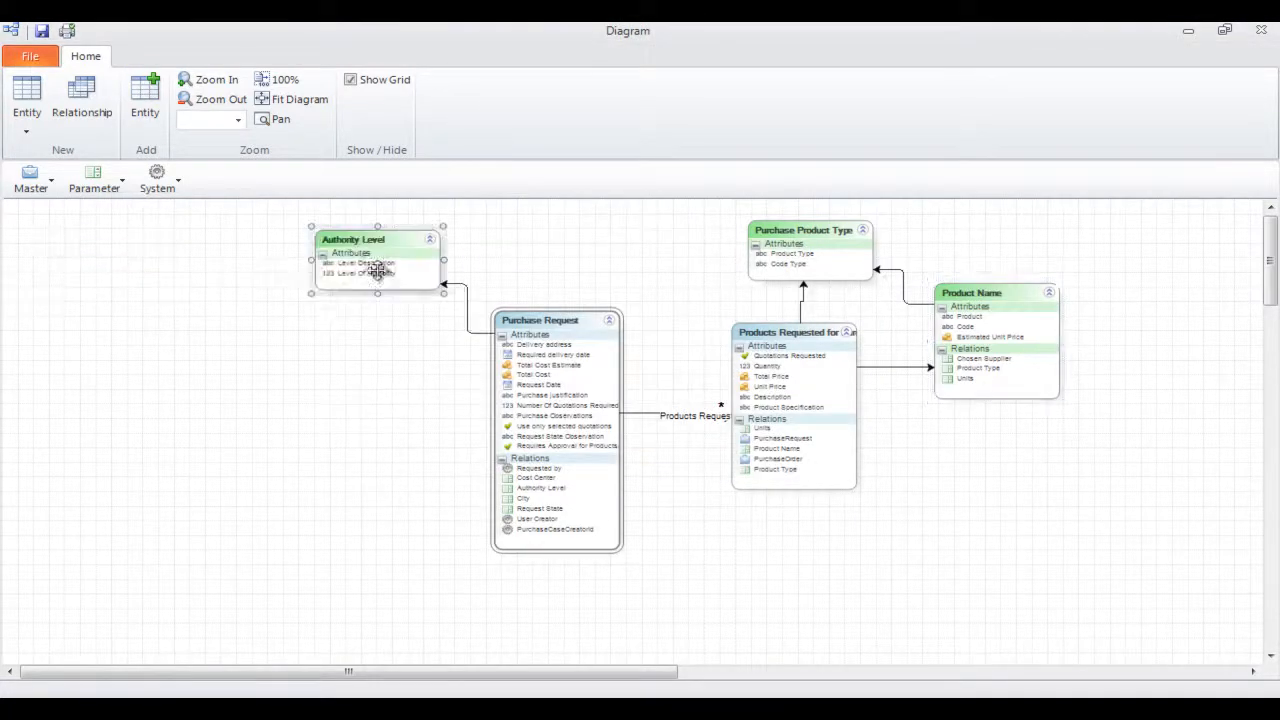
# Add the Purchase Approval master entity to the left of Purchase Request, below Authority Level
pyautogui.click(145, 100)
pyautogui.click(555, 315)
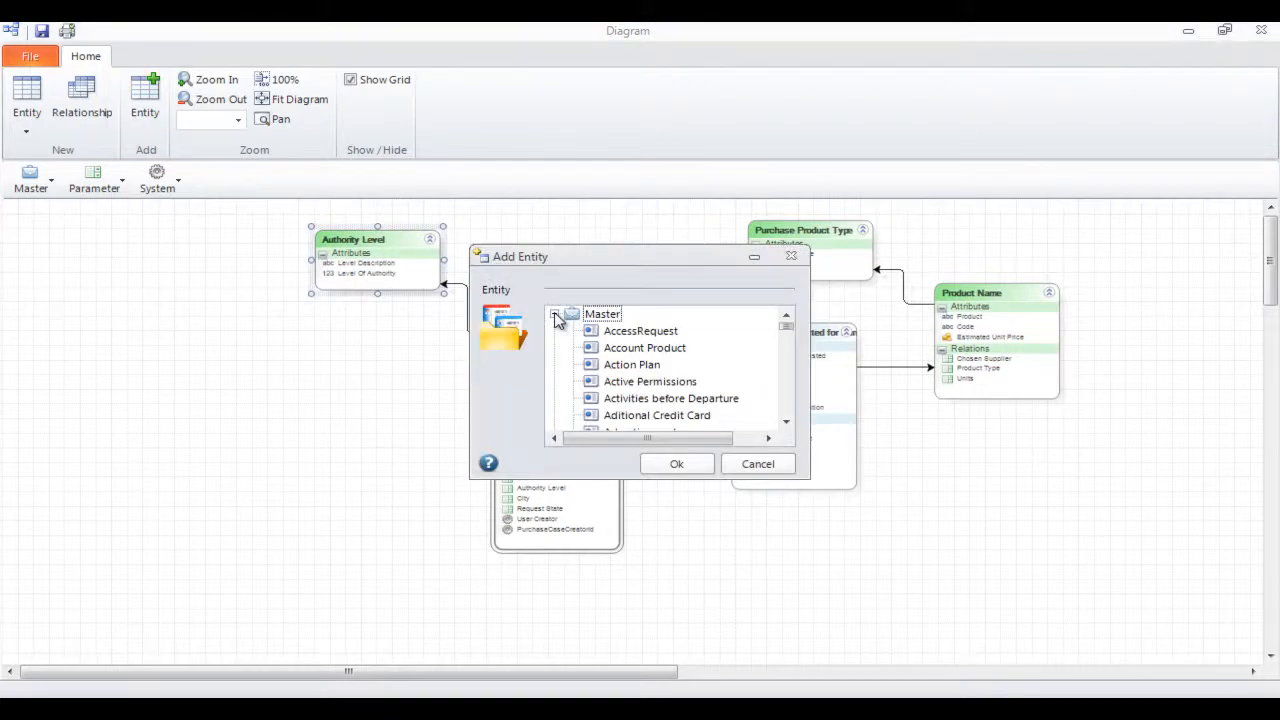
pyautogui.click(622, 313)
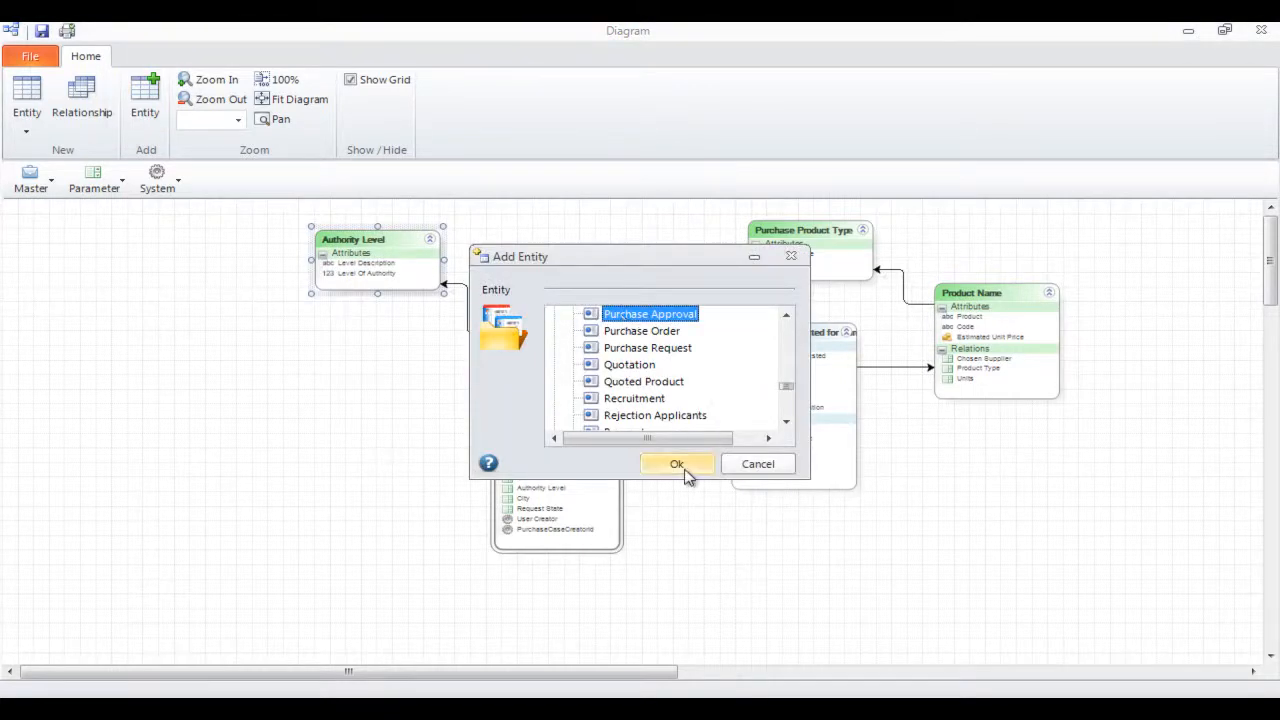
pyautogui.click(683, 468)
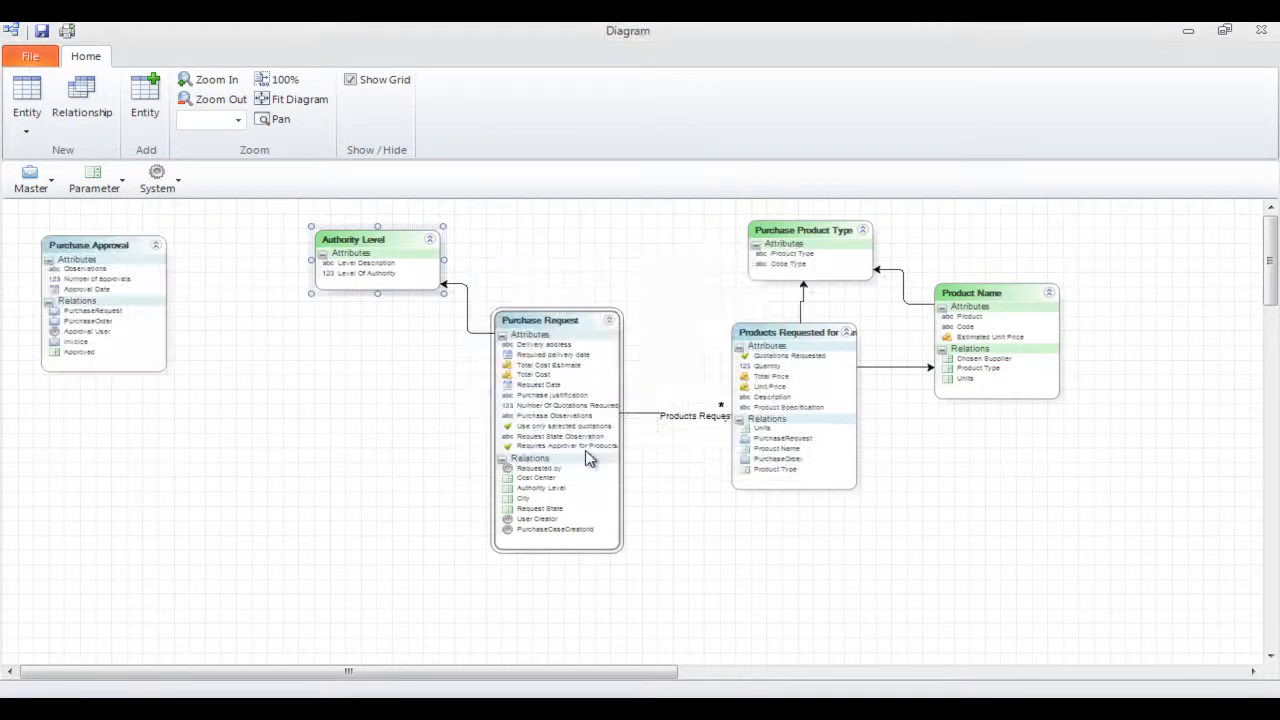
pyautogui.moveTo(108, 255); pyautogui.dragTo(262, 349)
# Add the Quotation master entity to the diagram below Purchase Approval
pyautogui.click(145, 105)
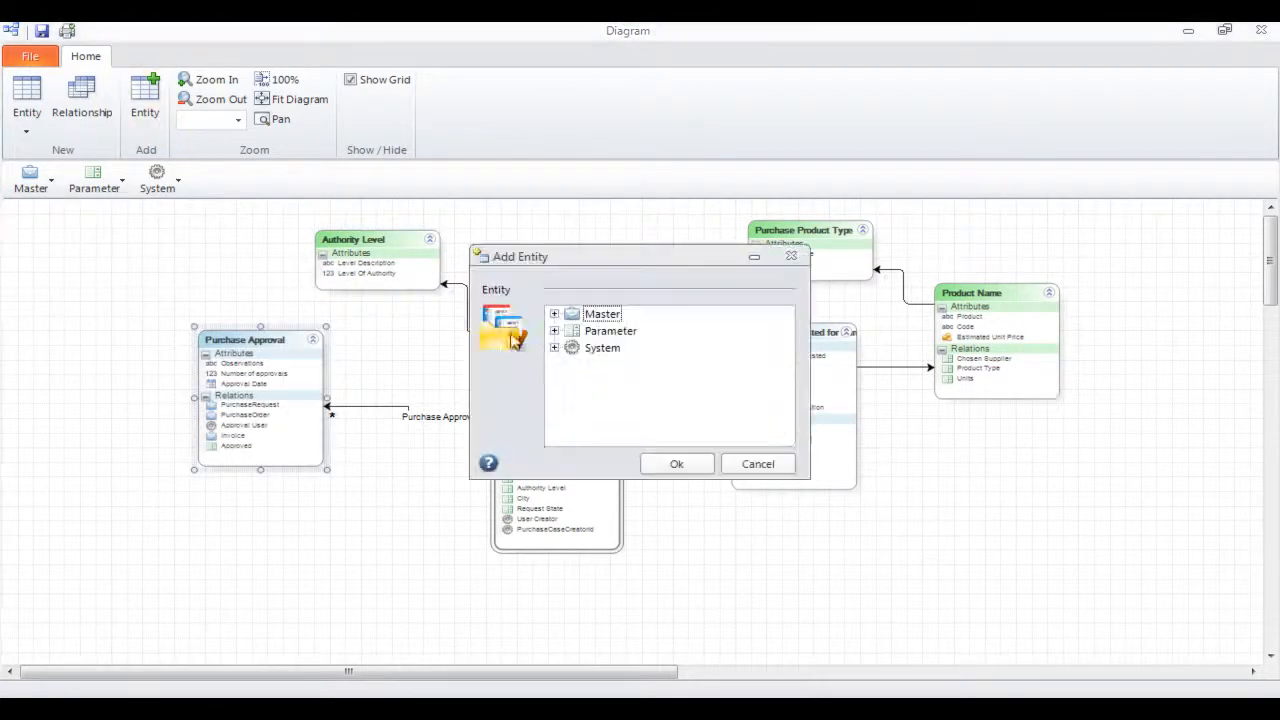
pyautogui.click(555, 314)
pyautogui.press('q')
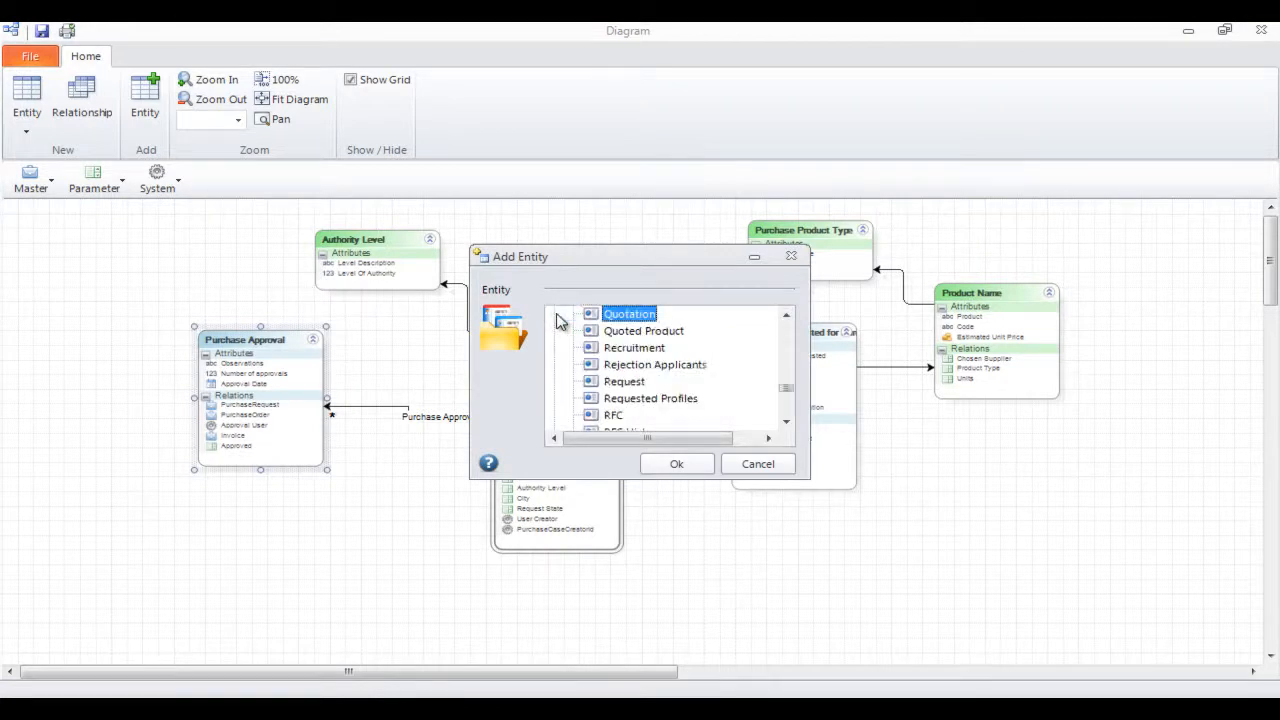
pyautogui.click(688, 465)
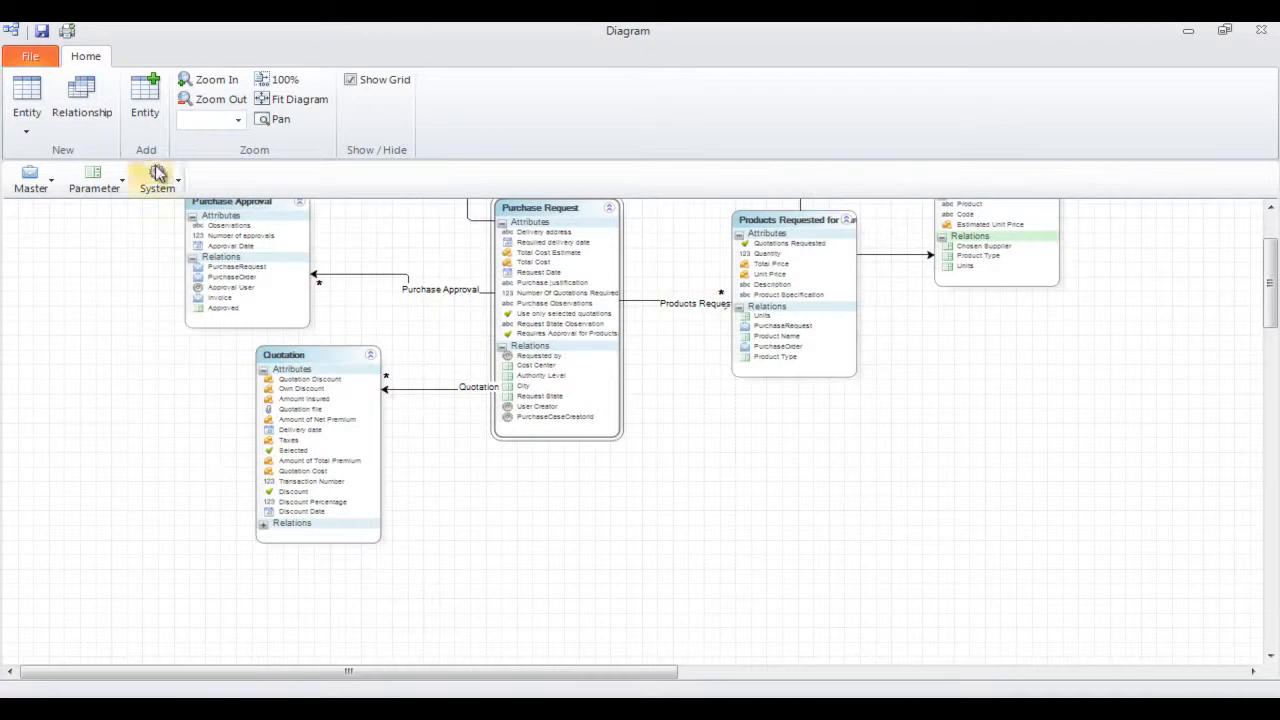
# Add the Quoted Product master entity below Purchase Request and the Supplier entity beneath it
pyautogui.click(148, 108)
pyautogui.click(554, 314)
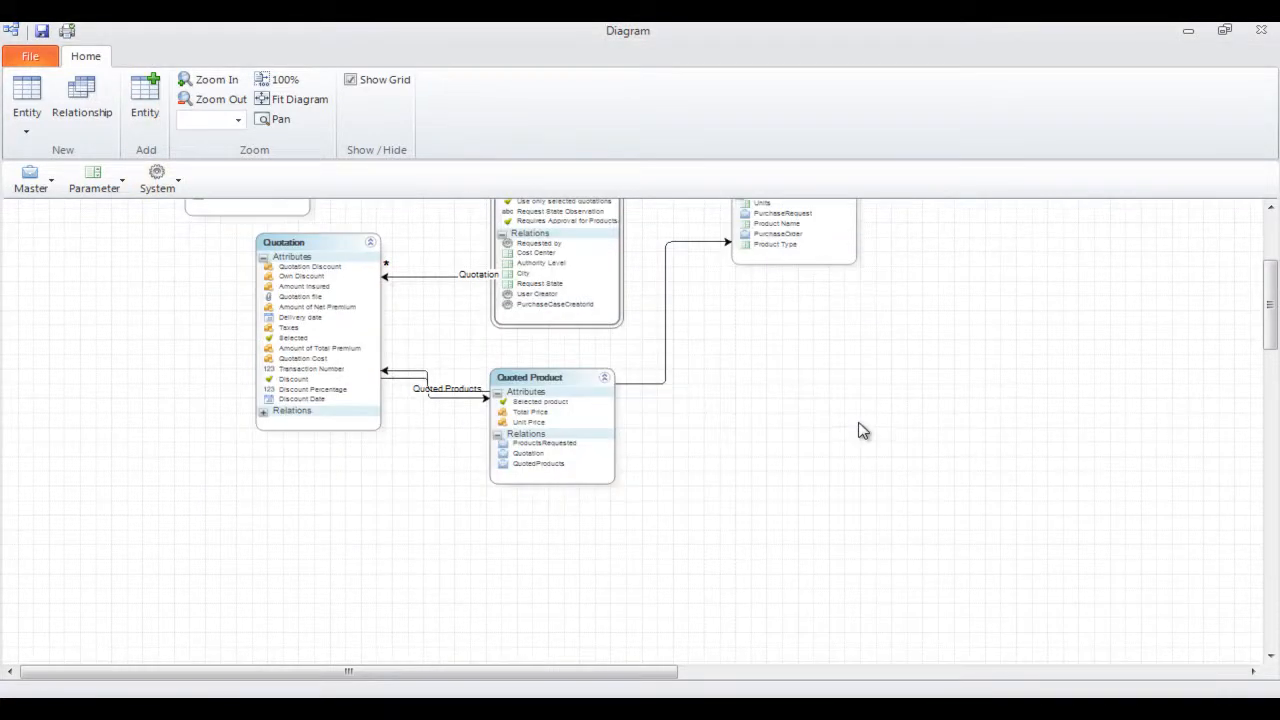
pyautogui.click(146, 96)
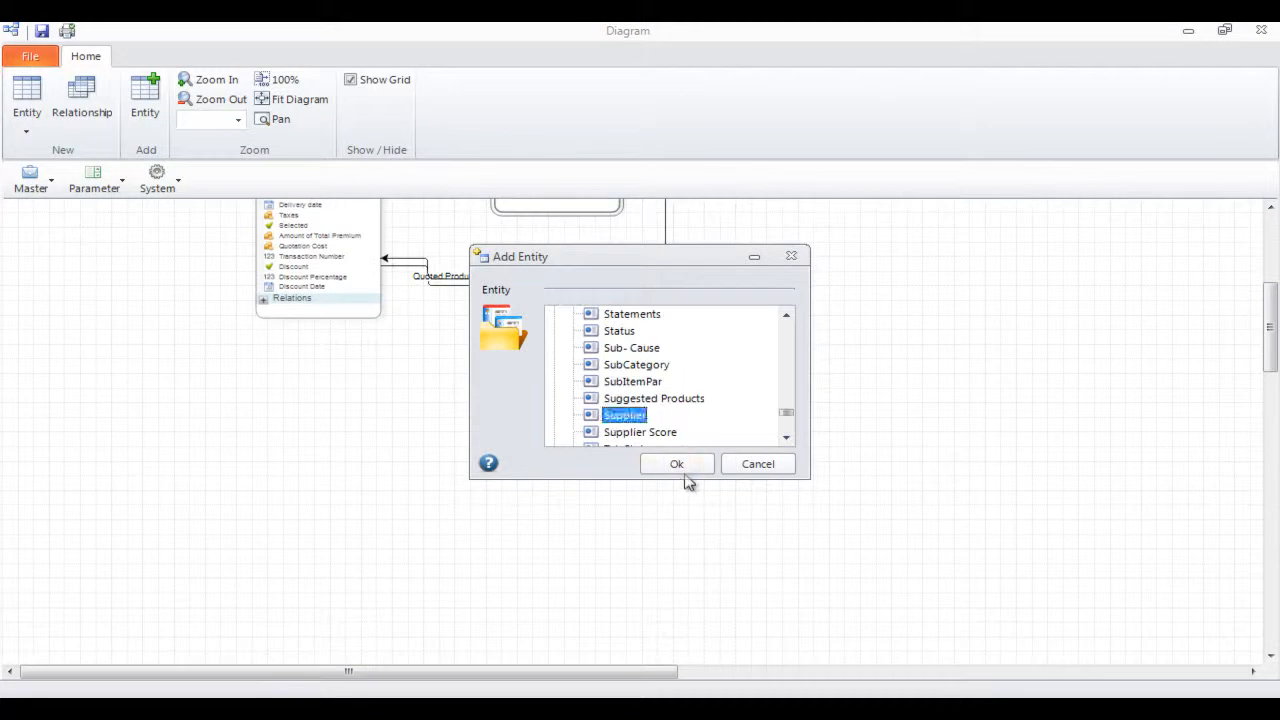
pyautogui.click(680, 470)
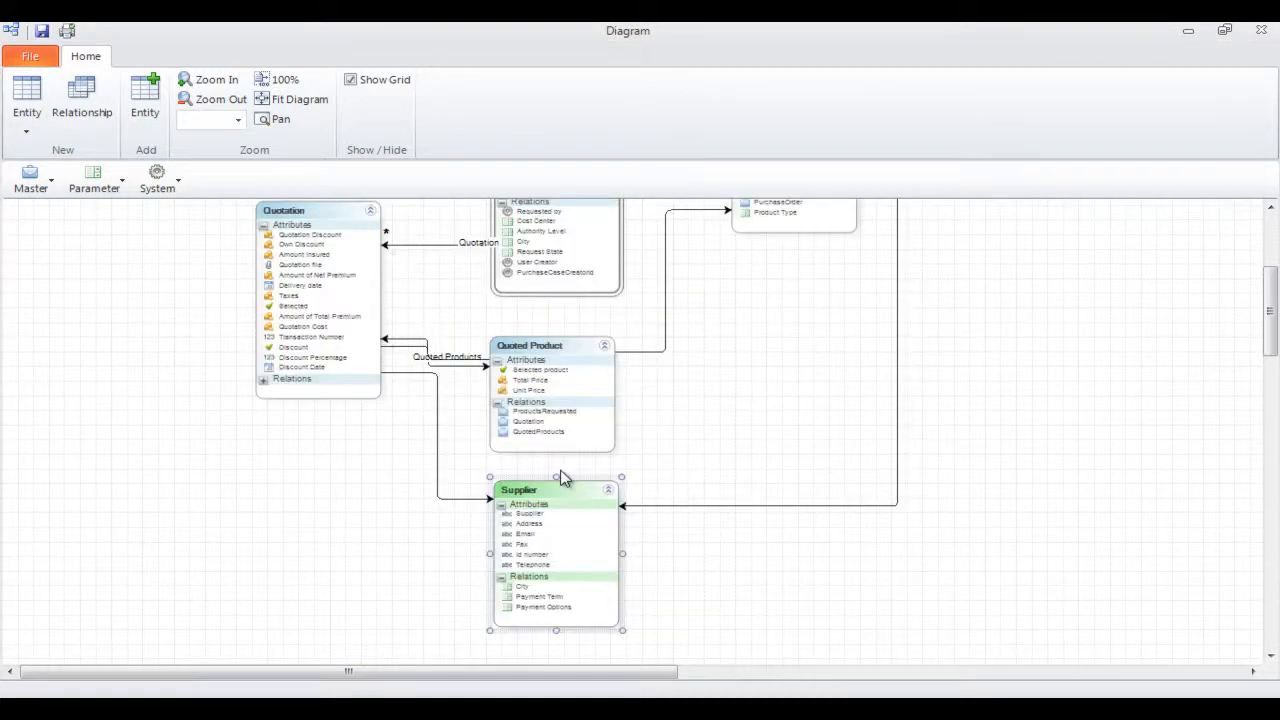
# Add the Purchase Order entity below and left of Quotation, fit the whole diagram to view and close it
pyautogui.click(145, 100)
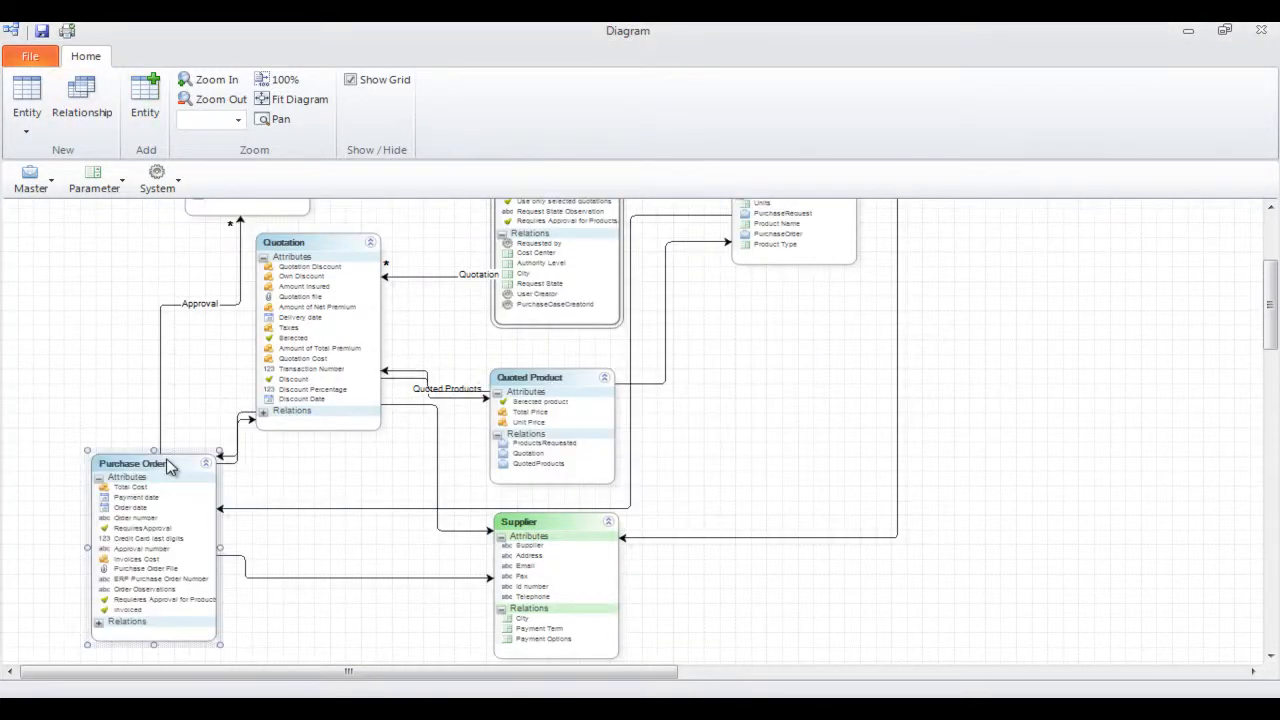
pyautogui.click(279, 101)
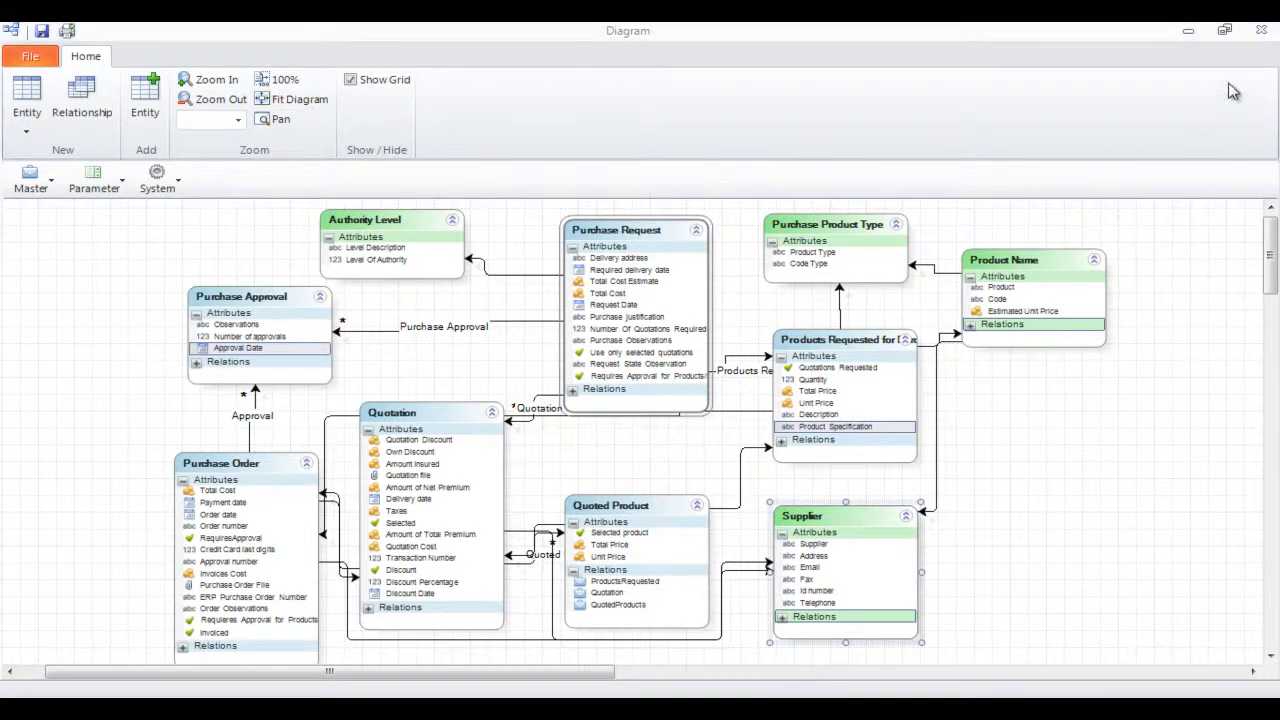
pyautogui.click(1262, 33)
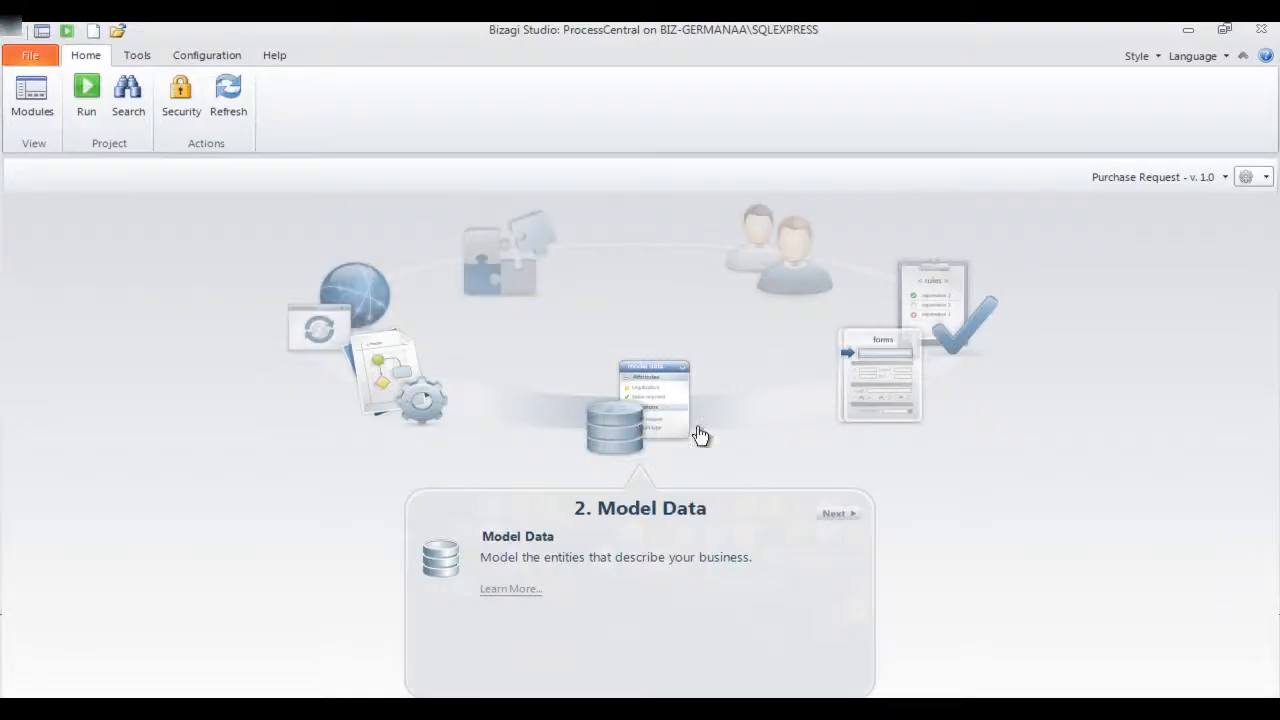
# Go to the Define Forms stage and open the form of the Create Purchase Request task
pyautogui.click(893, 372)
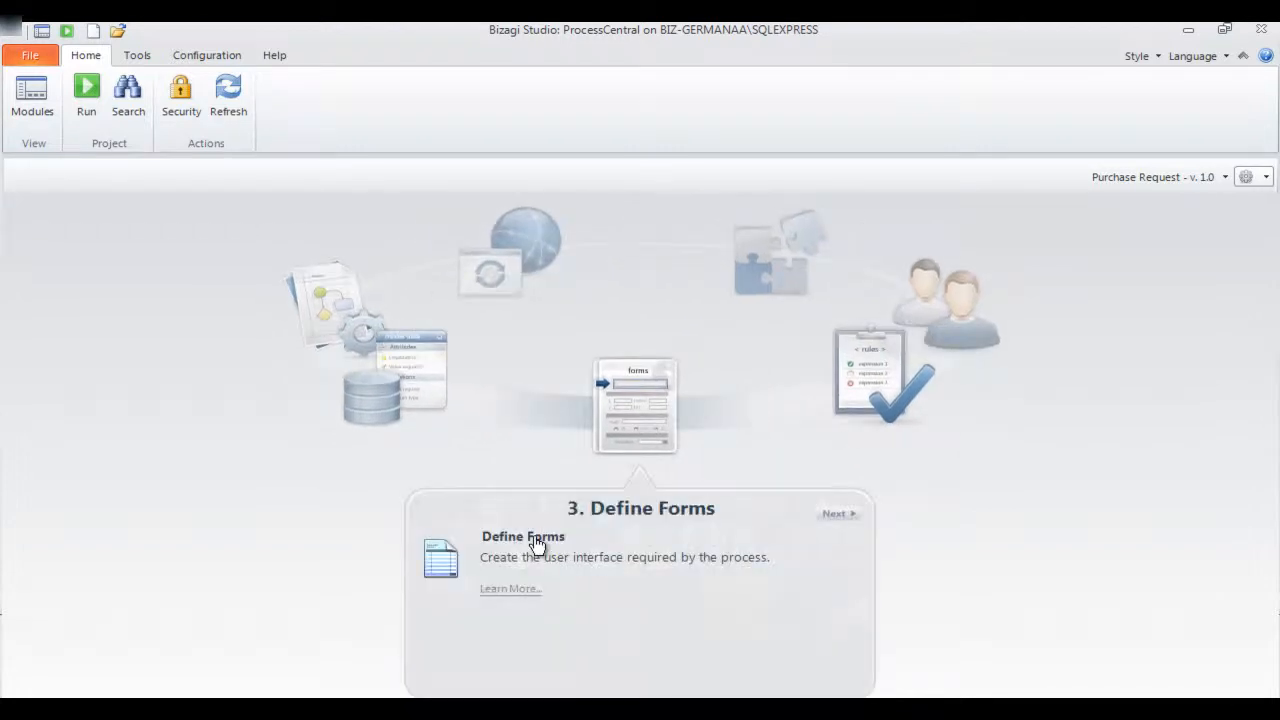
pyautogui.click(537, 545)
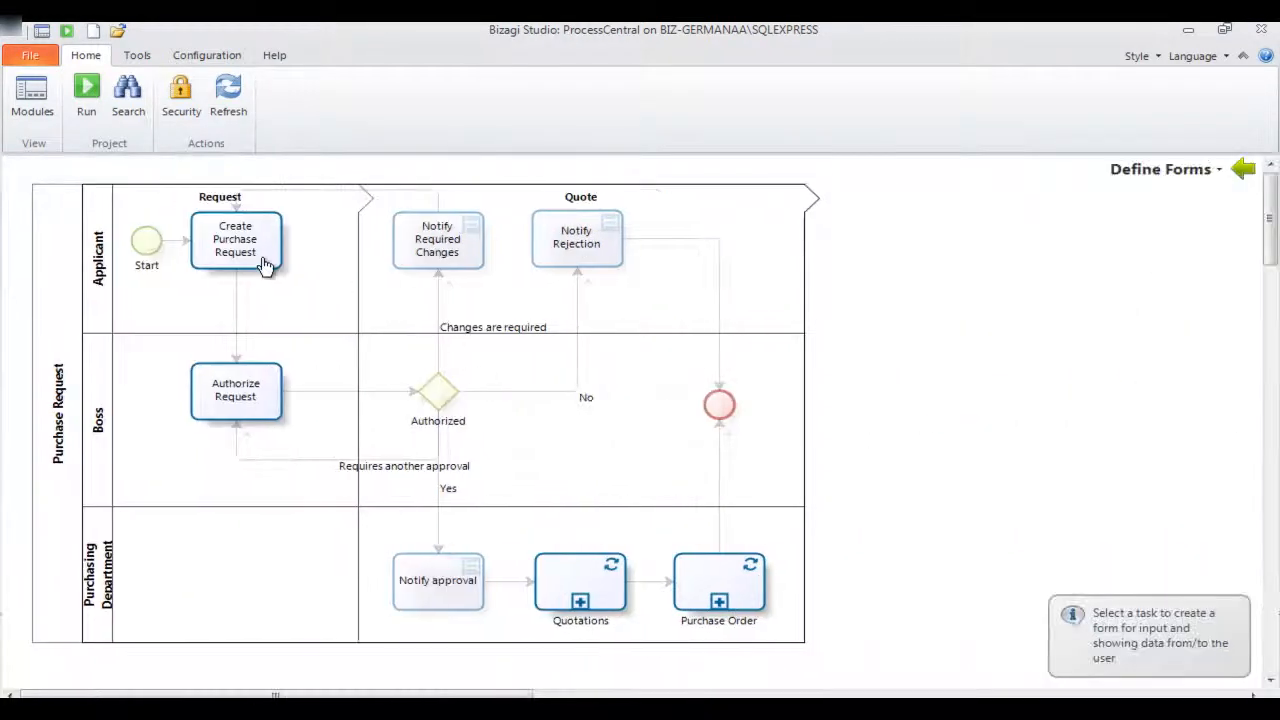
pyautogui.click(264, 260)
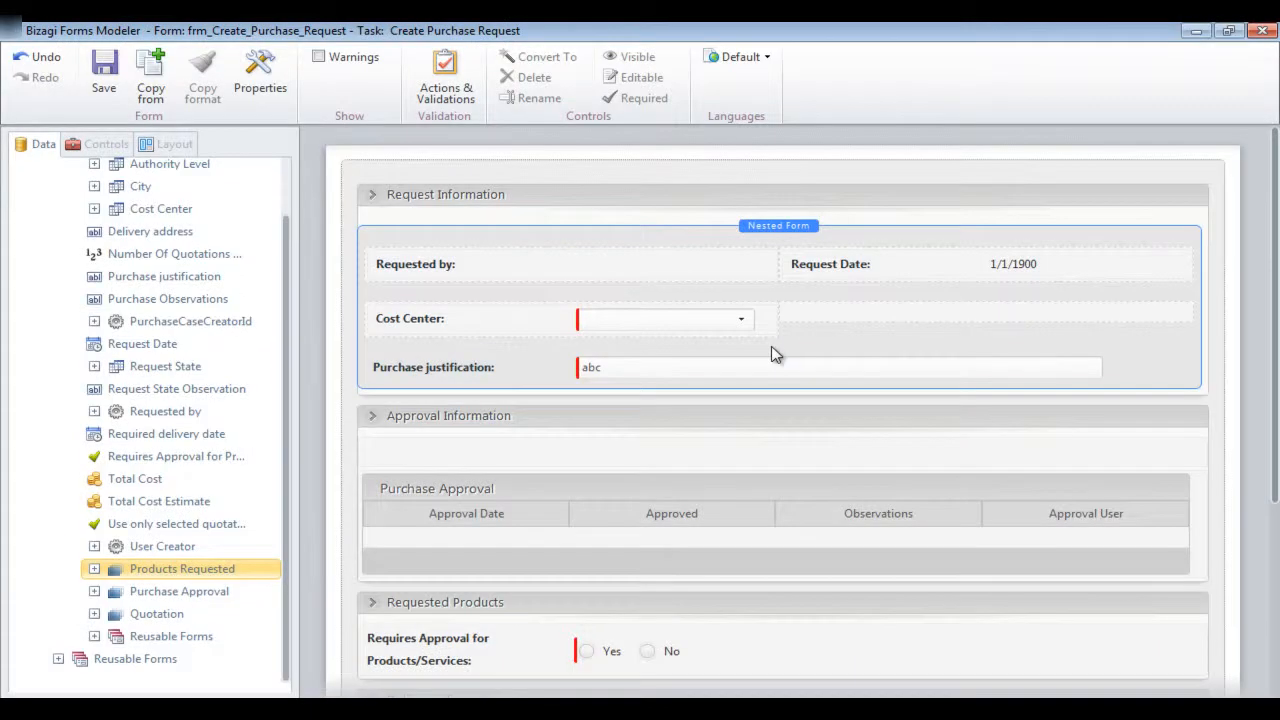
# Add the Products Requested collection as a table in the form's Requested Products group
pyautogui.scroll(-3, 1274, 408)
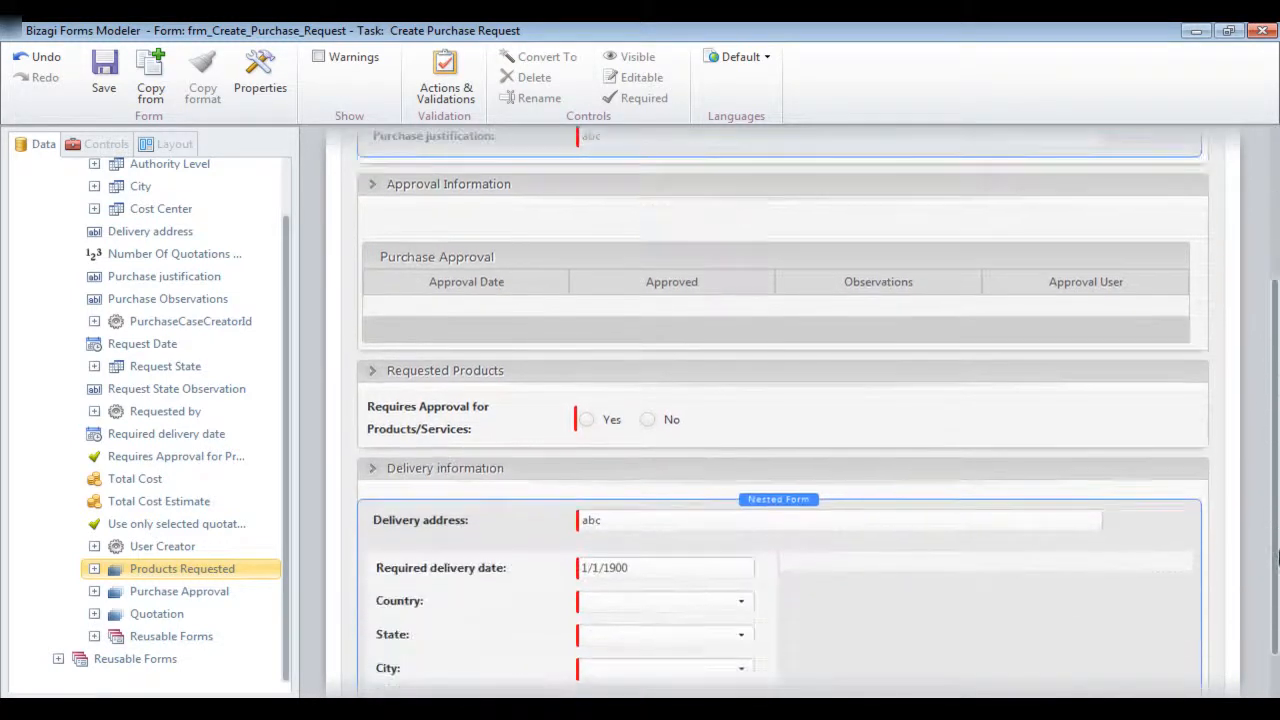
pyautogui.moveTo(138, 578); pyautogui.dragTo(497, 444)
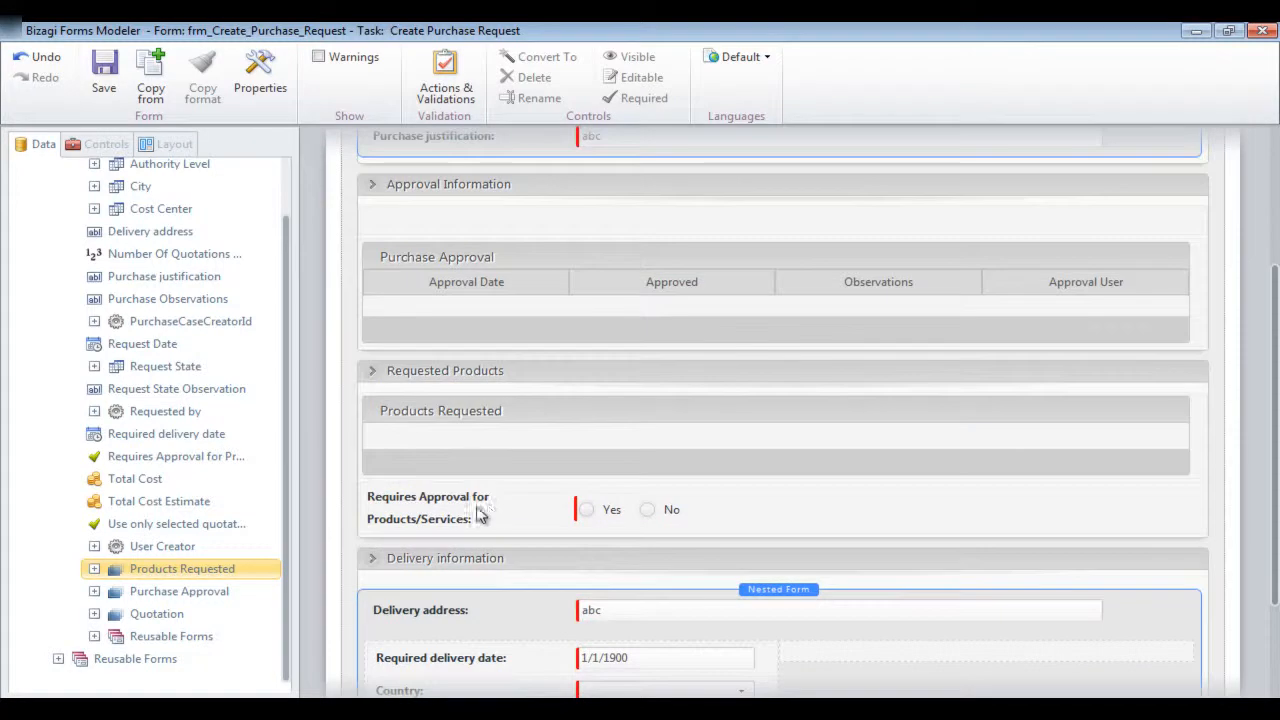
# Give the Products Requested table the columns Product Name, Quantity, Units, Unit Price and Total Price
pyautogui.click(478, 410)
pyautogui.click(437, 462)
pyautogui.moveTo(110, 203); pyautogui.dragTo(362, 425)
pyautogui.moveTo(95, 315); pyautogui.dragTo(790, 456)
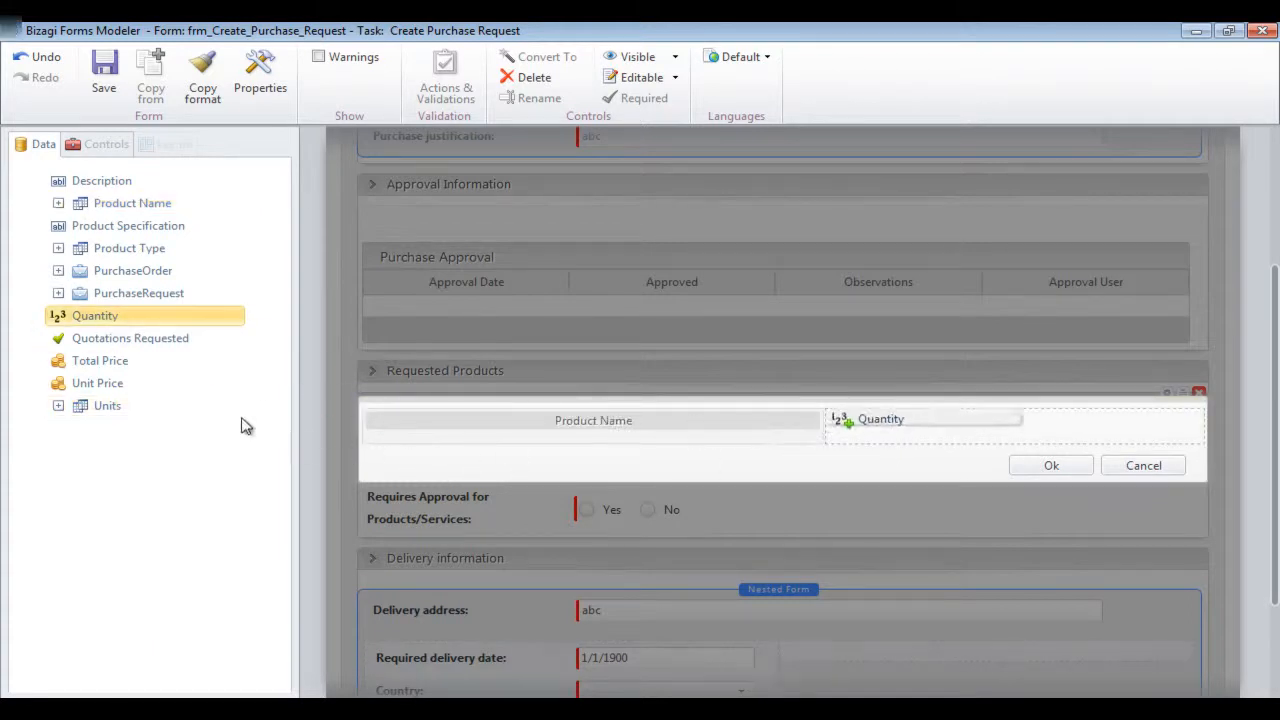
pyautogui.click(103, 404)
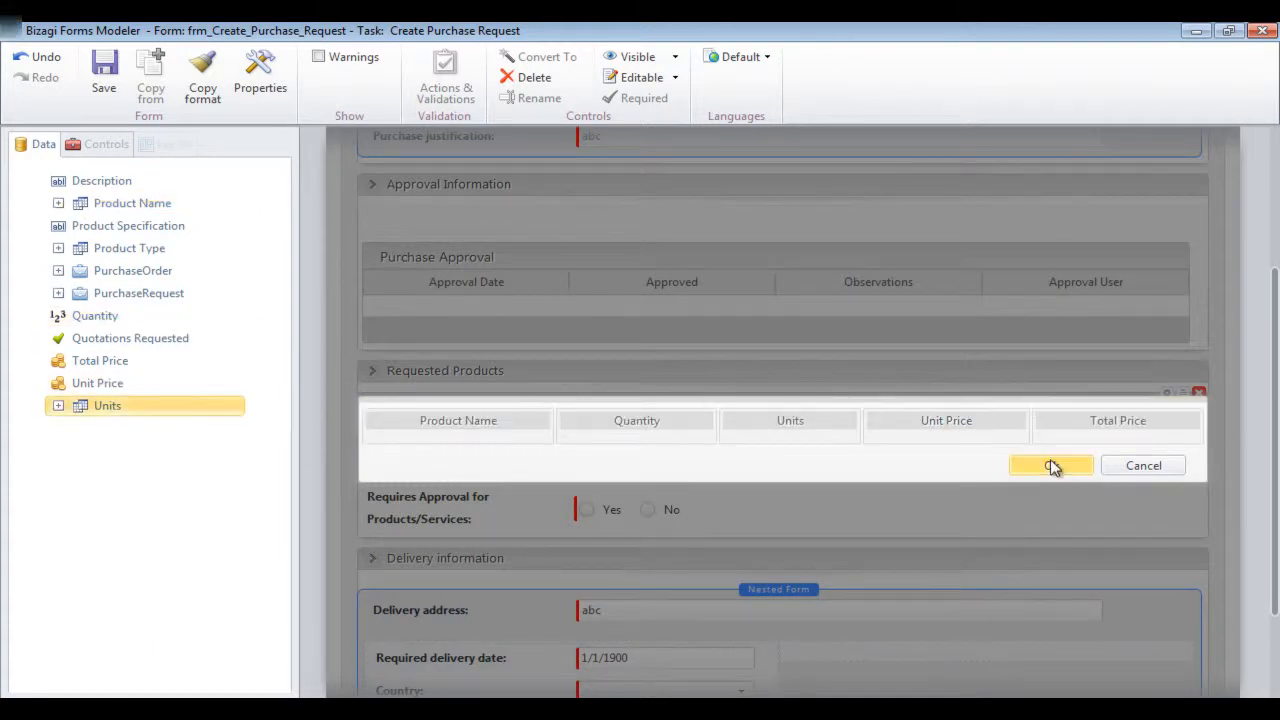
pyautogui.click(1053, 467)
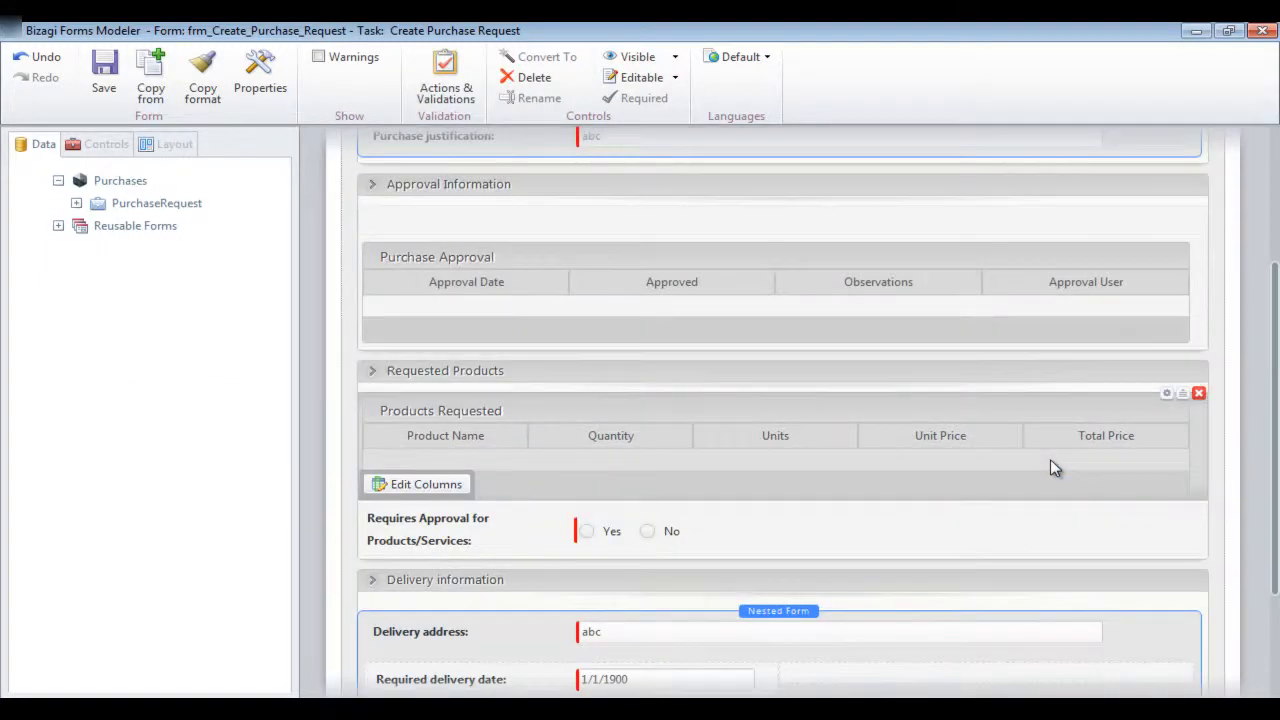
# Allow adding rows to the Products Requested table with the ProductsRequestedAdd form, and allow deleting rows
pyautogui.click(440, 397)
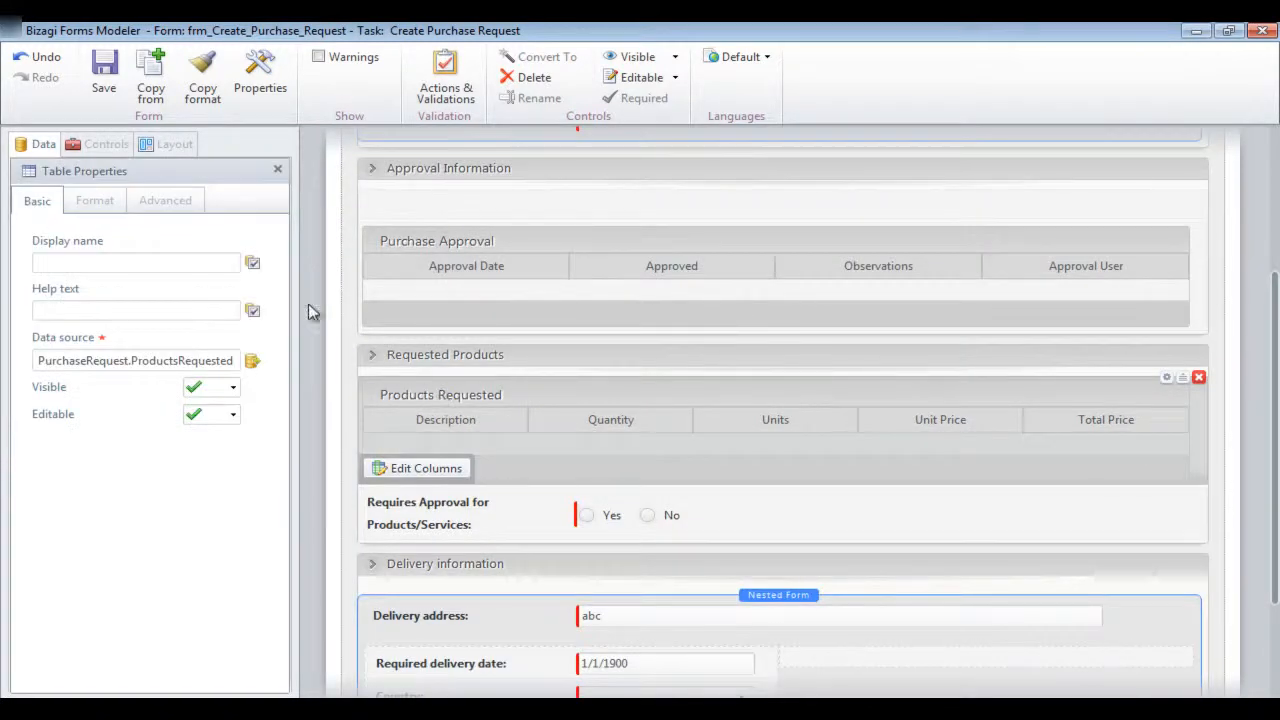
pyautogui.click(168, 203)
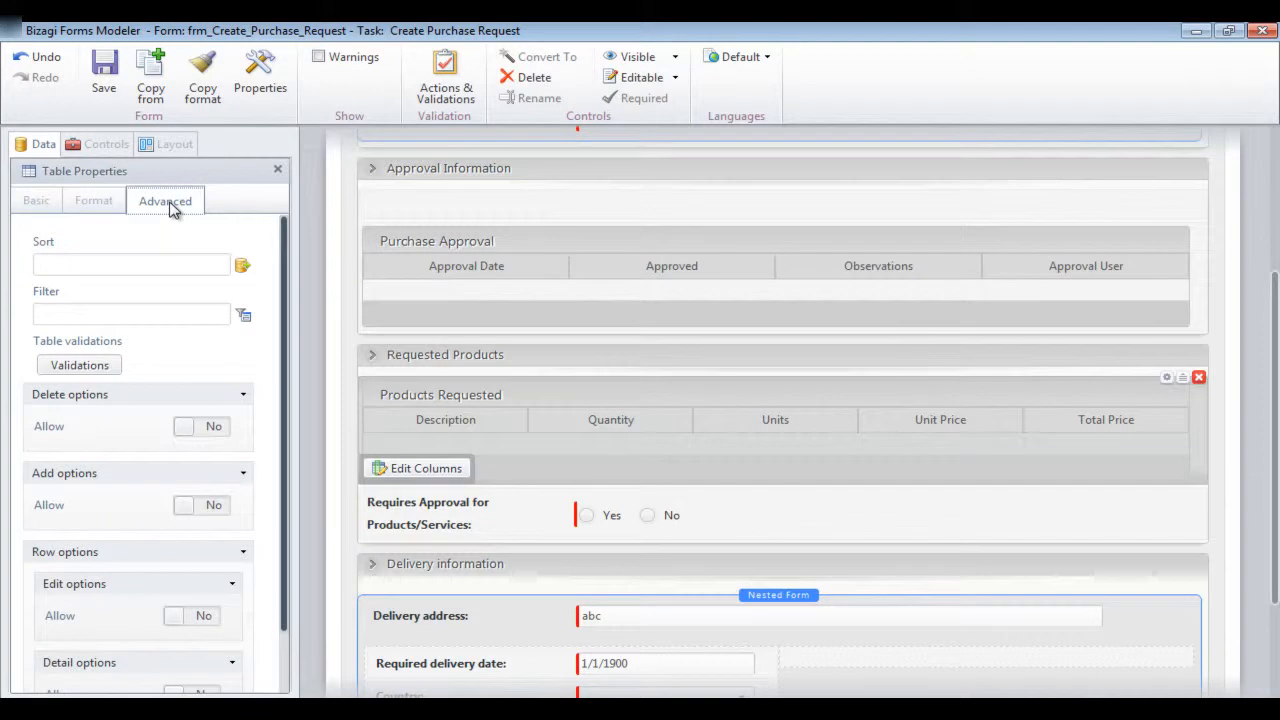
pyautogui.moveTo(286, 305); pyautogui.dragTo(286, 400)
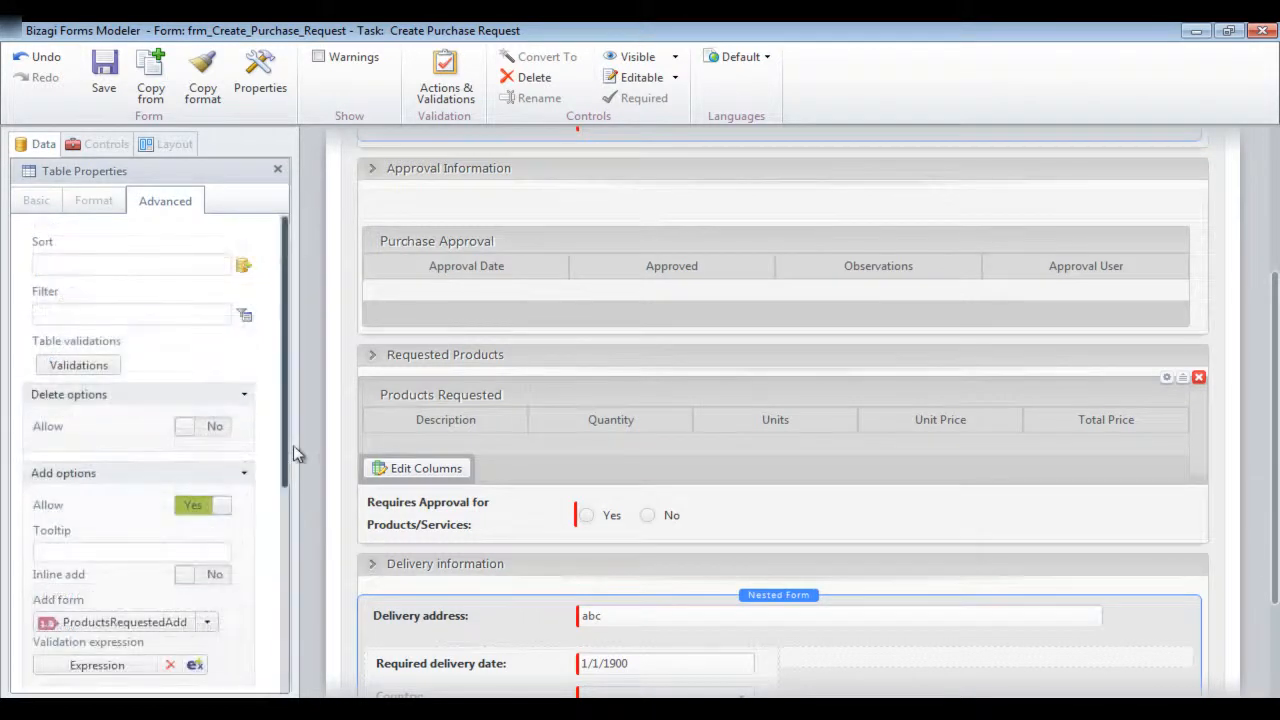
pyautogui.click(203, 427)
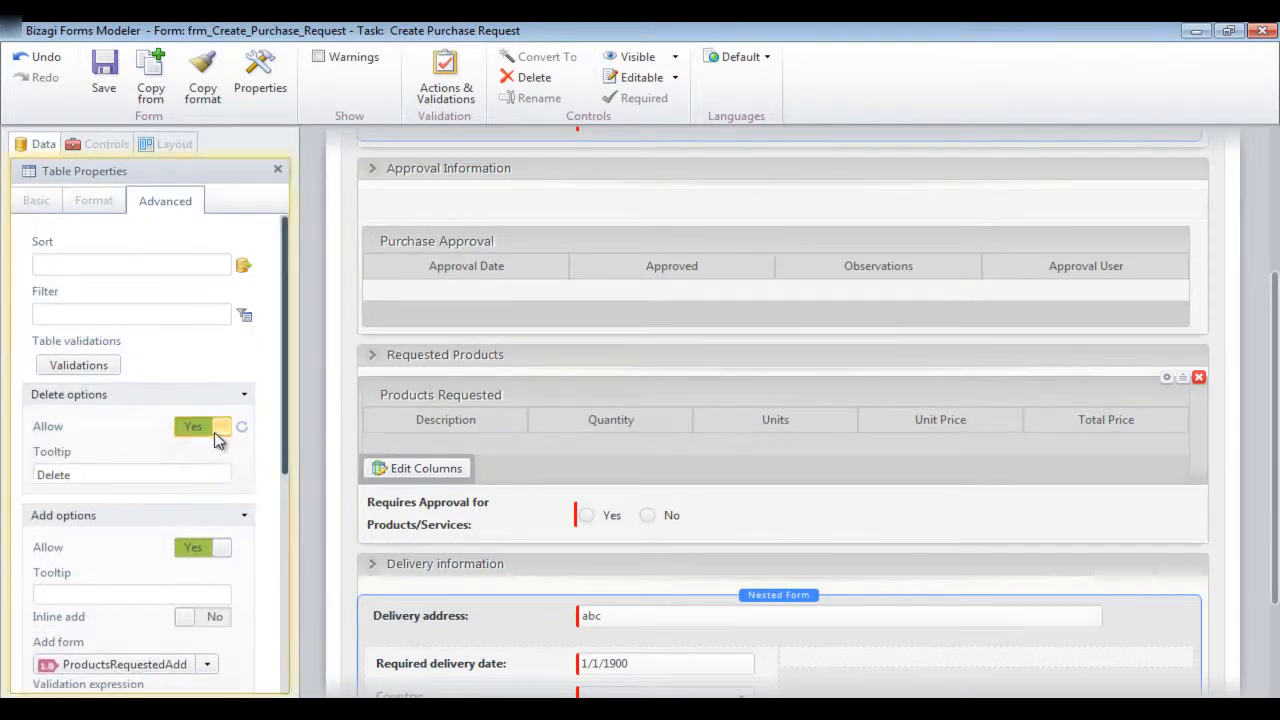
# Validate the Products Requested table with row counter ProductsIncluded equal to 0 and the error message "There must be at least one product included"
pyautogui.click(110, 366)
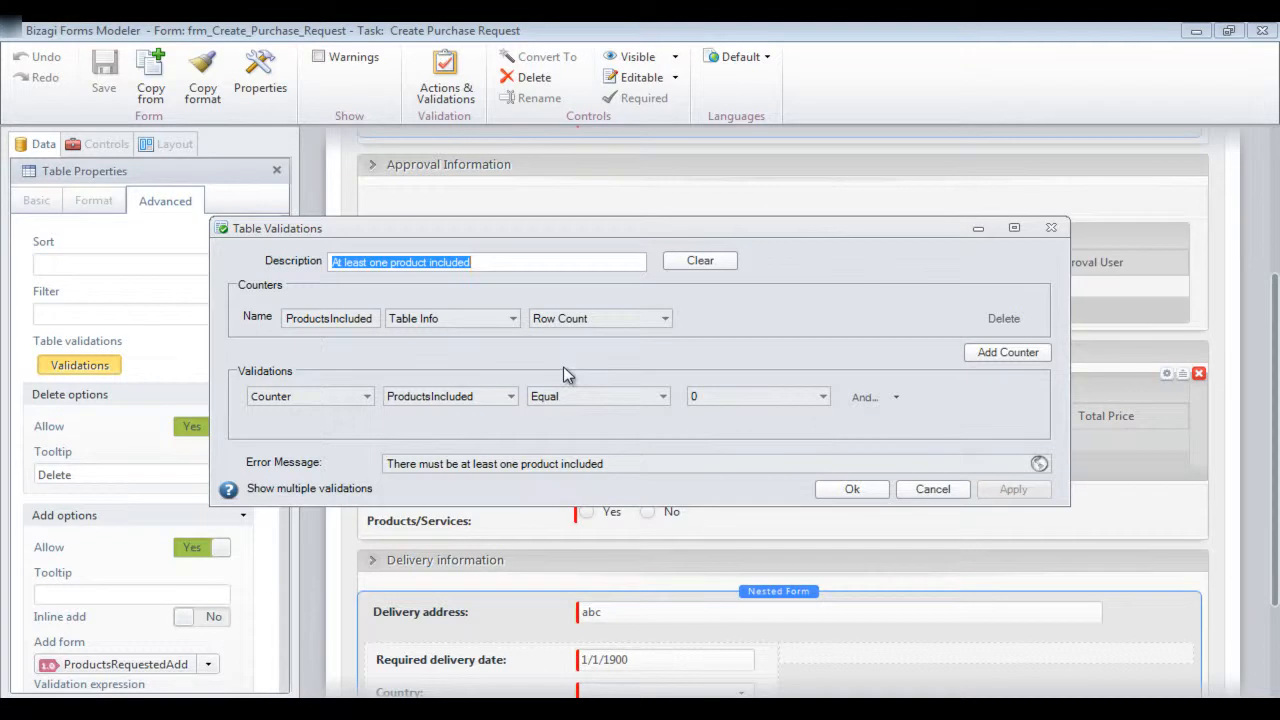
pyautogui.click(649, 465)
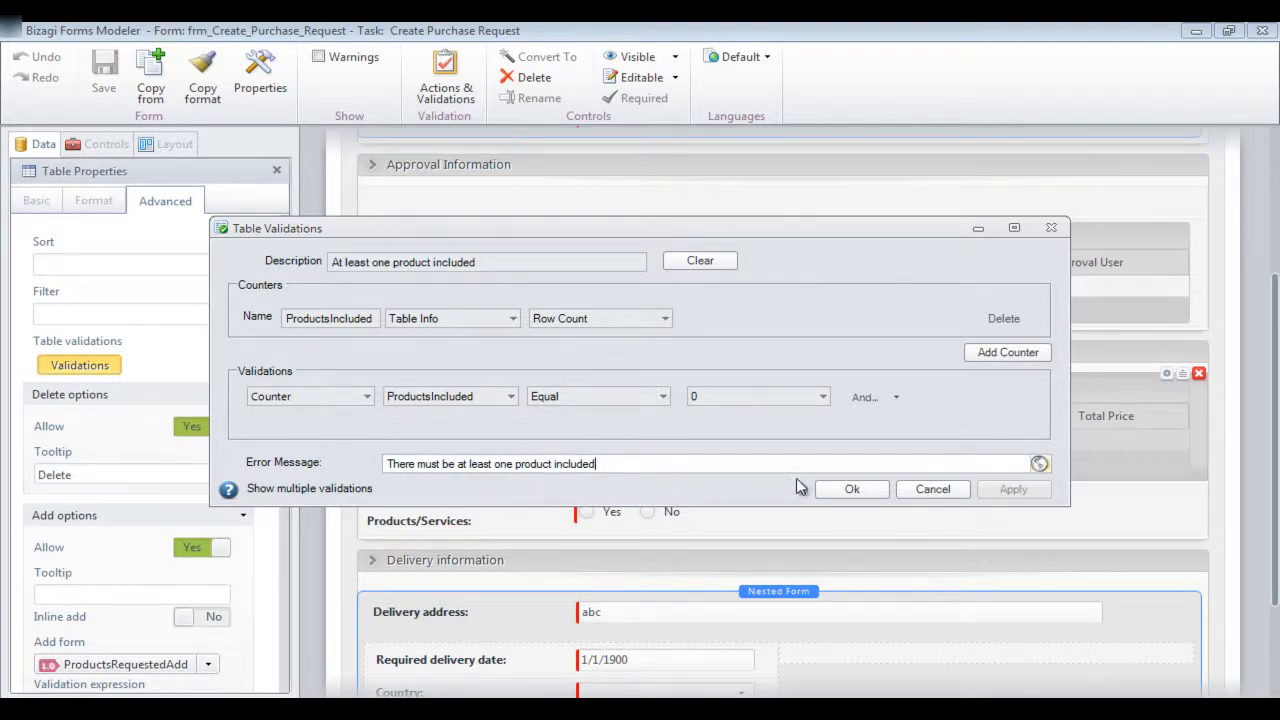
pyautogui.click(852, 490)
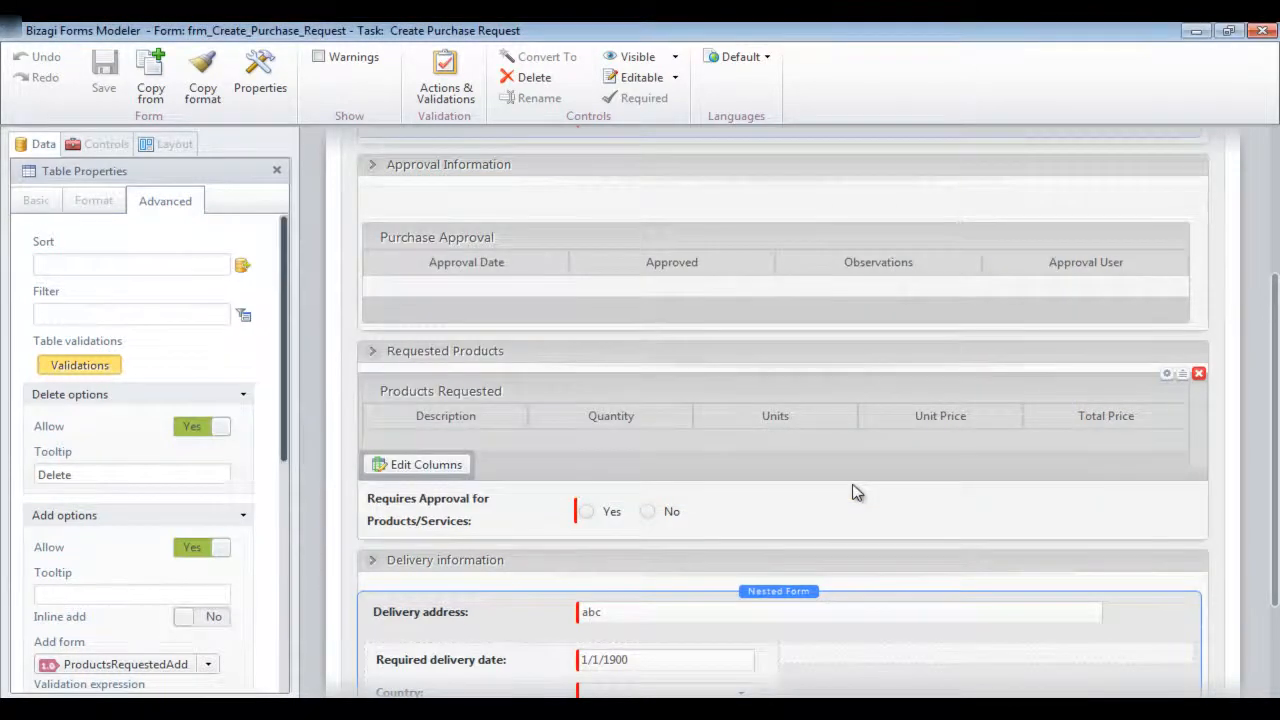
# Nest the PurchaseRequest reusable form Initial Information in the Request Information group at the beginning of the form
pyautogui.click(1273, 453)
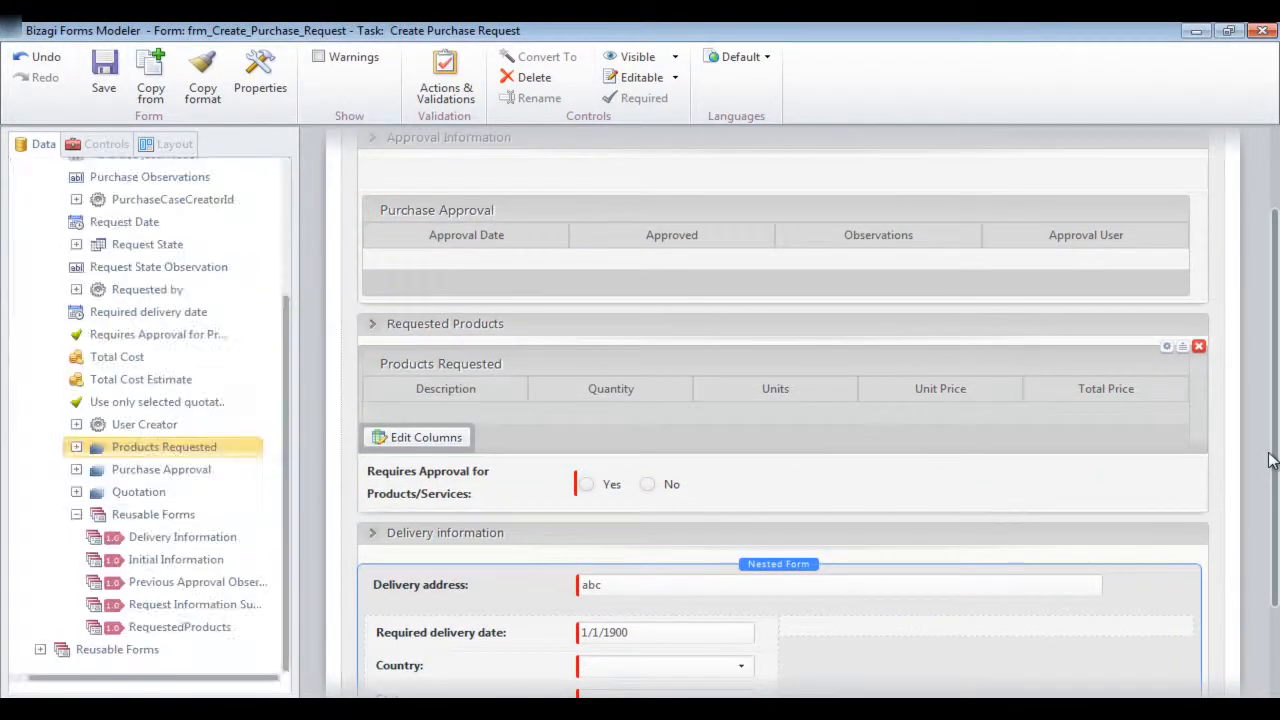
pyautogui.scroll(2, 1273, 458)
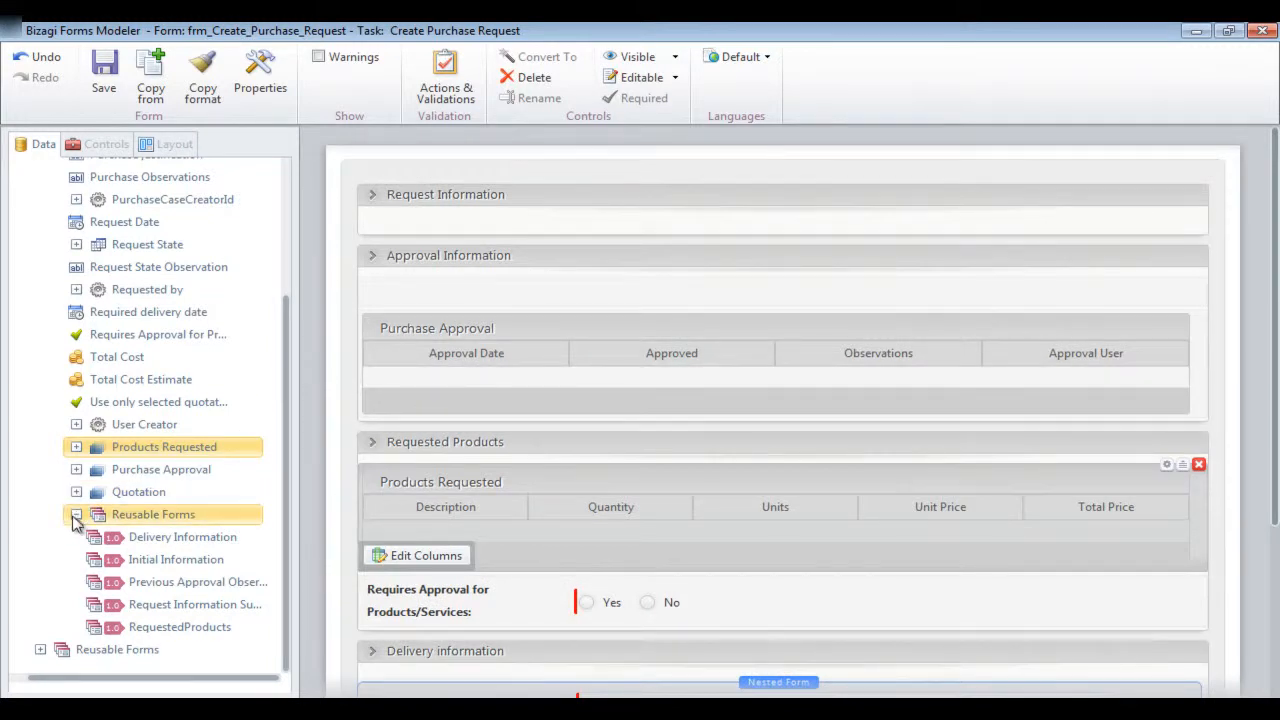
pyautogui.moveTo(142, 562); pyautogui.dragTo(569, 250)
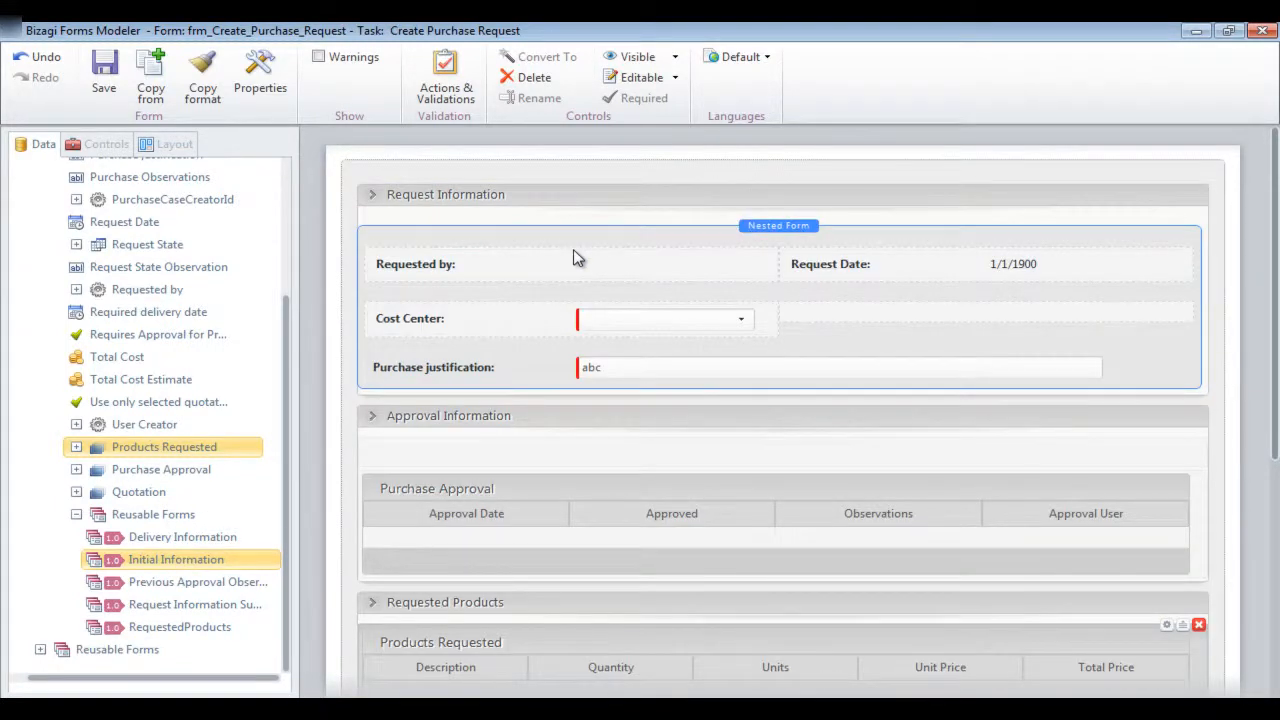
pyautogui.click(581, 257)
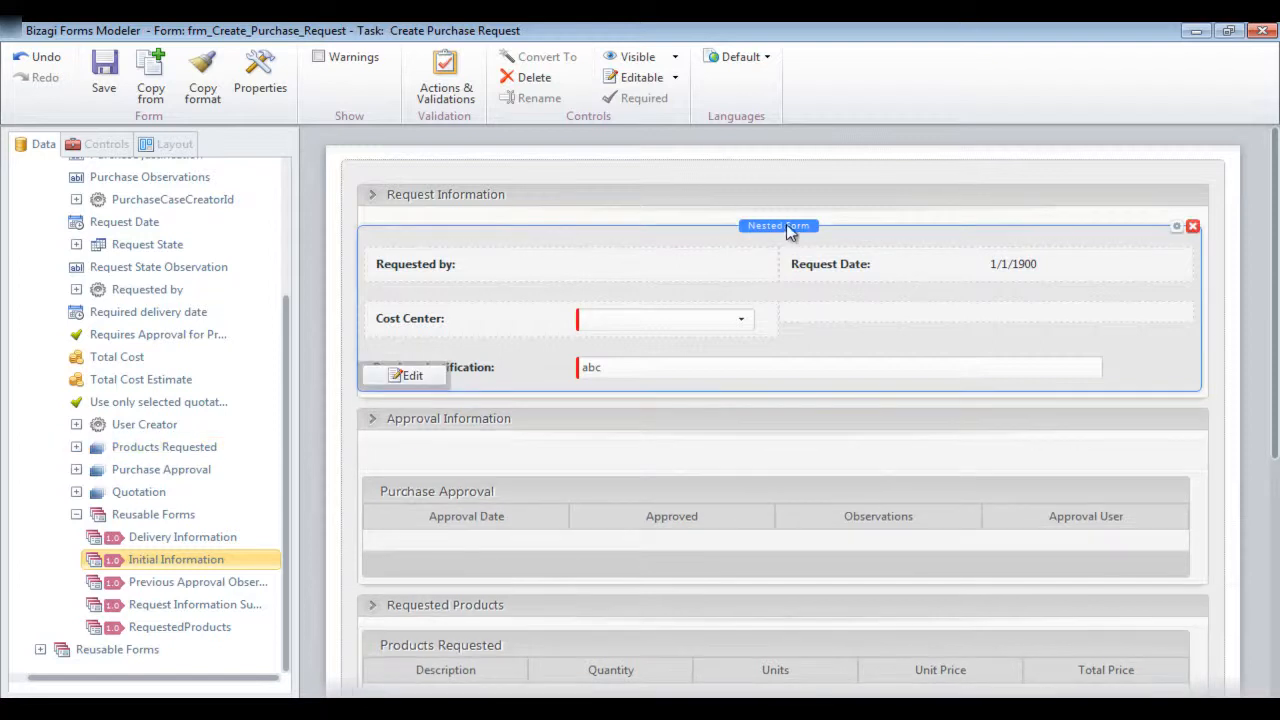
pyautogui.scroll(-5, 930, 344)
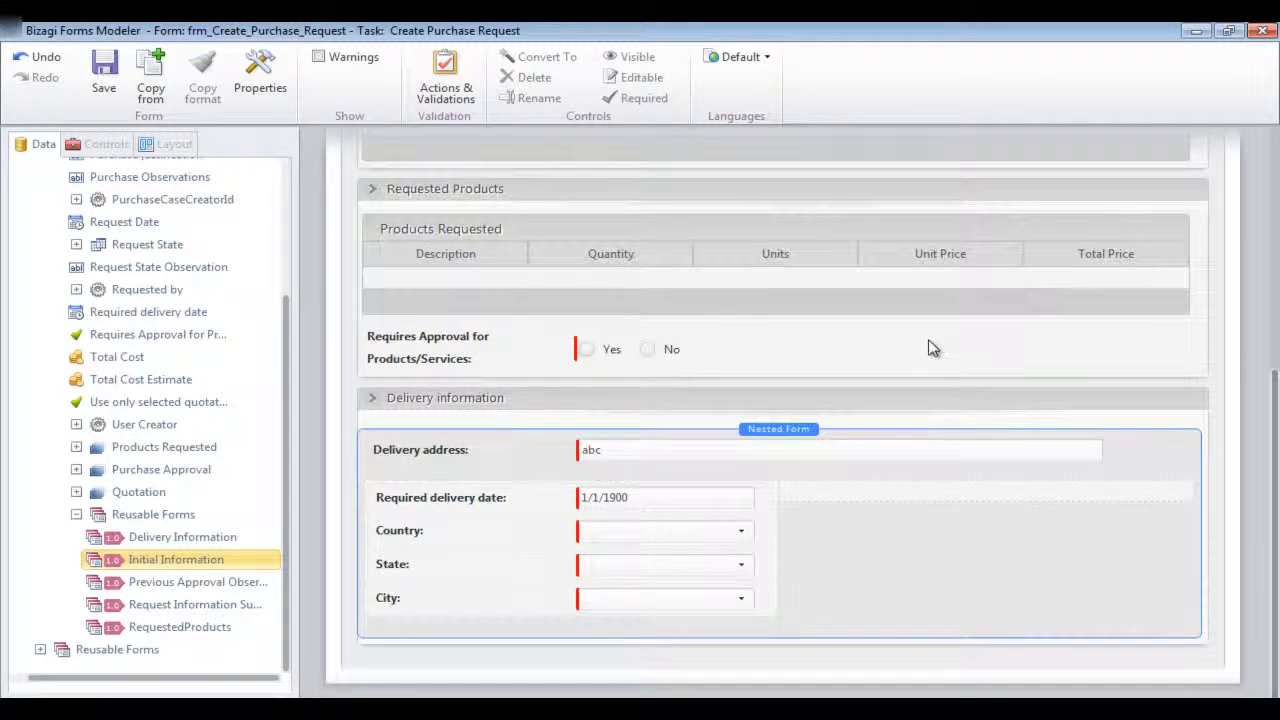
# Close the Create Purchase Request form and open the form of the Create Purchase Order task
pyautogui.click(1262, 31)
pyautogui.click(718, 414)
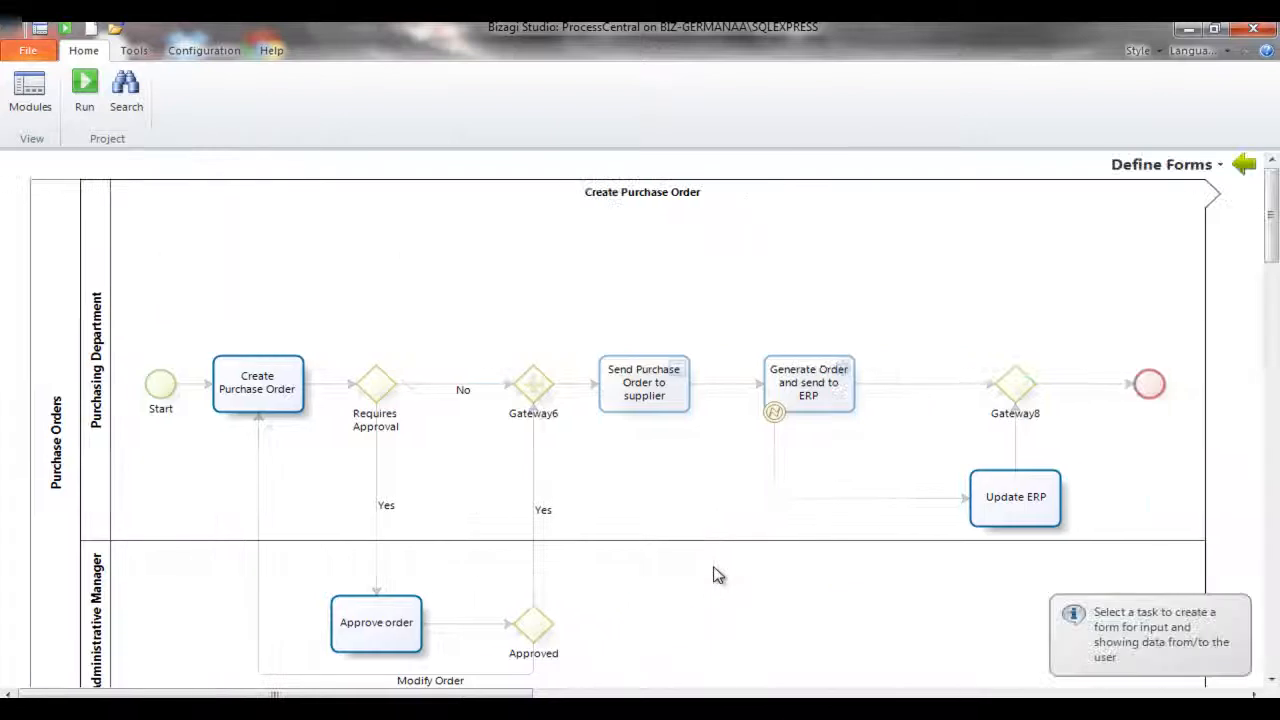
pyautogui.click(268, 390)
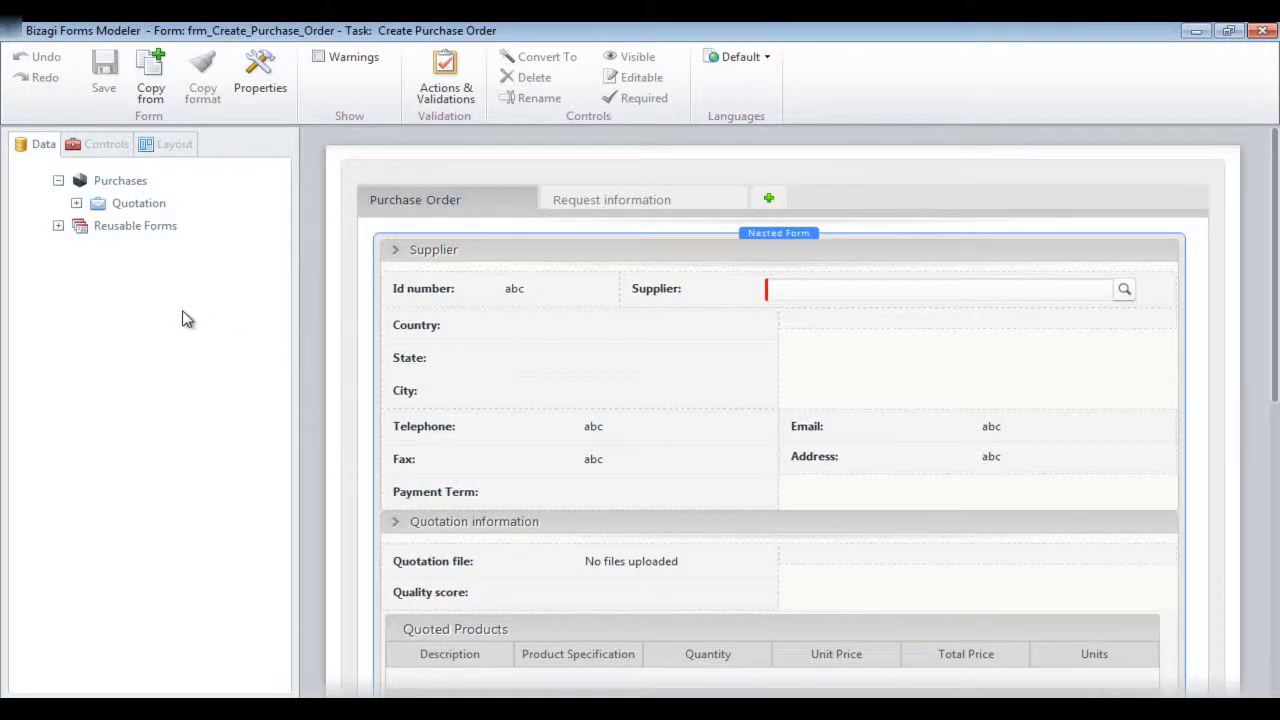
# Examine the Quotation entity's attributes and reusable forms, then open the nested SelectSupplierNotEditable form for editing and close it
pyautogui.click(106, 211)
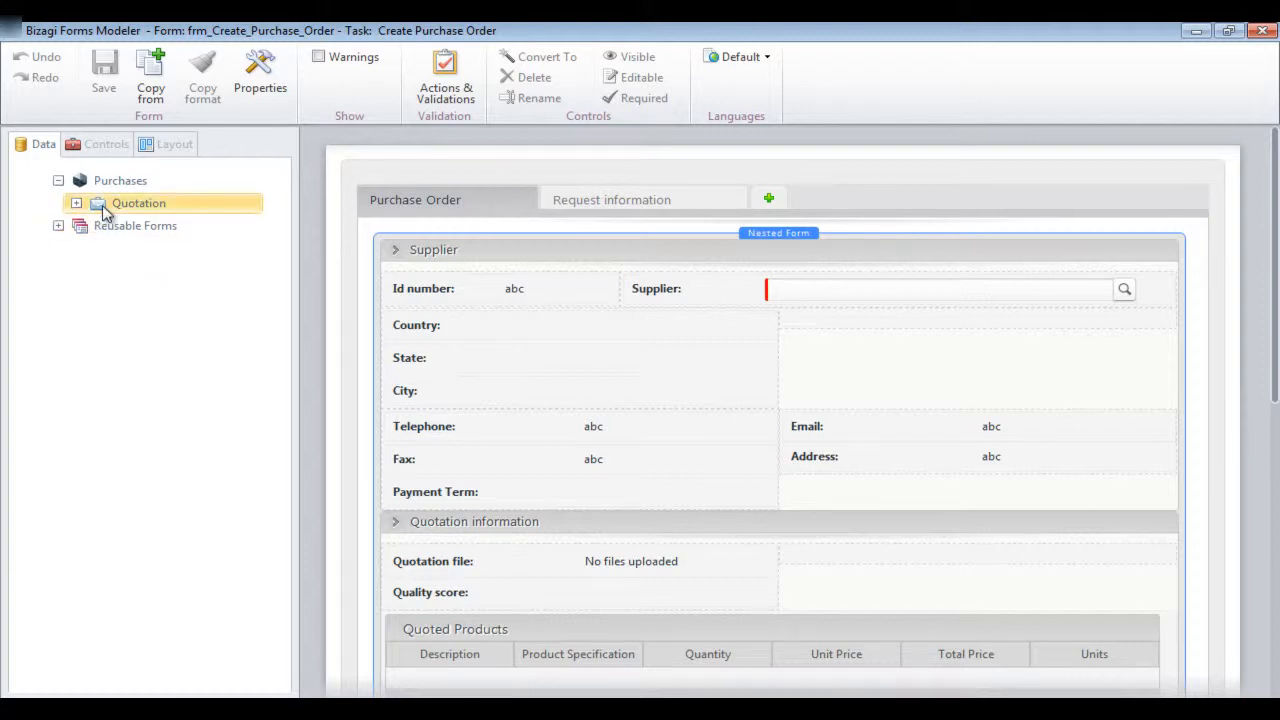
pyautogui.click(76, 203)
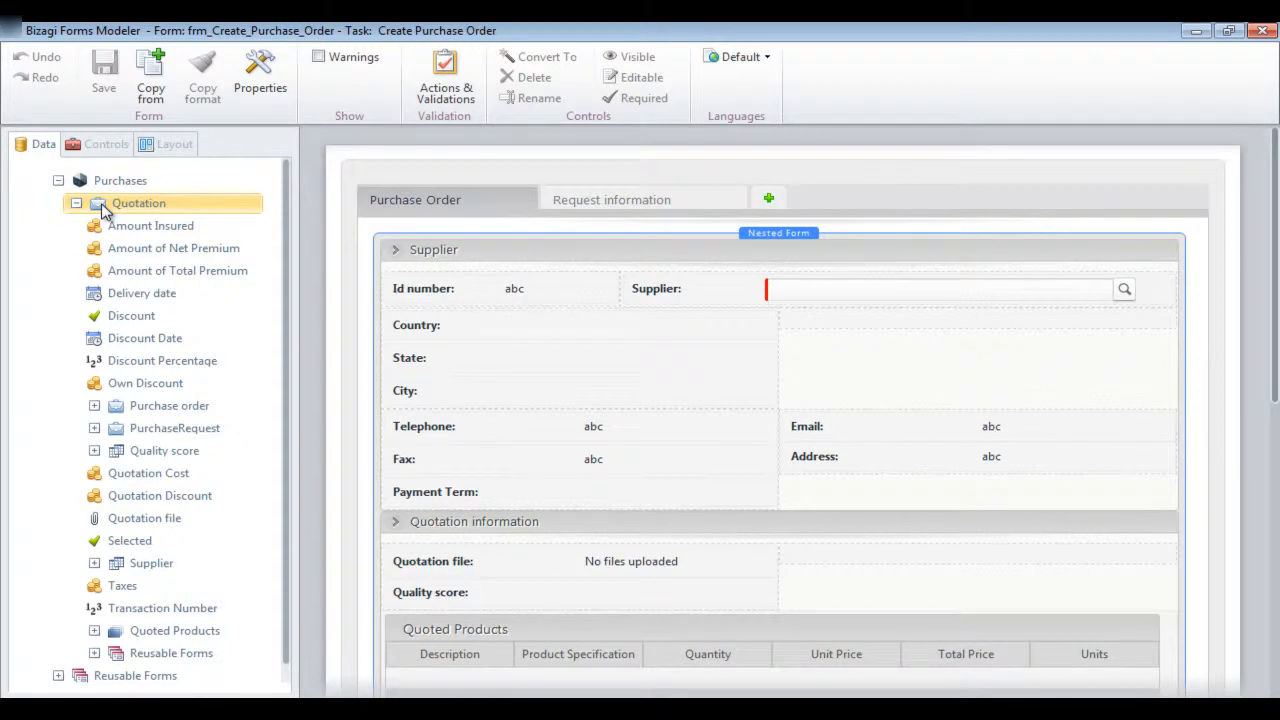
pyautogui.click(717, 266)
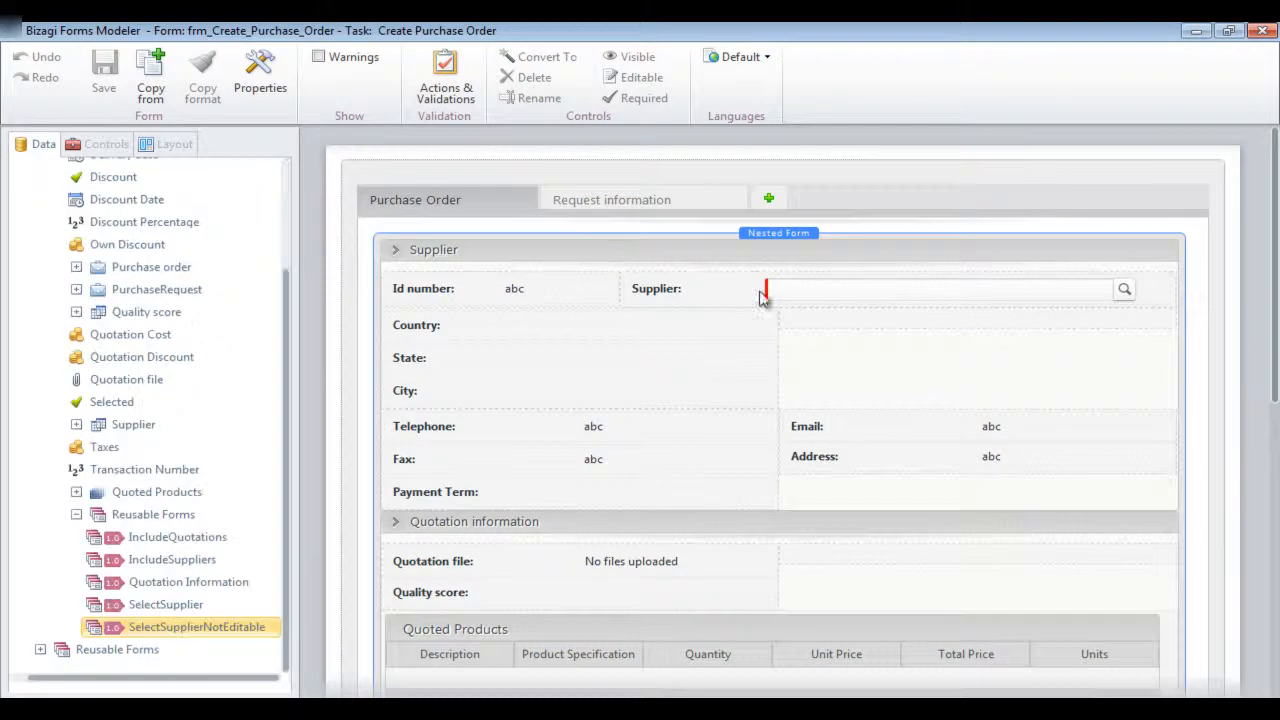
pyautogui.scroll(-3, 718, 268)
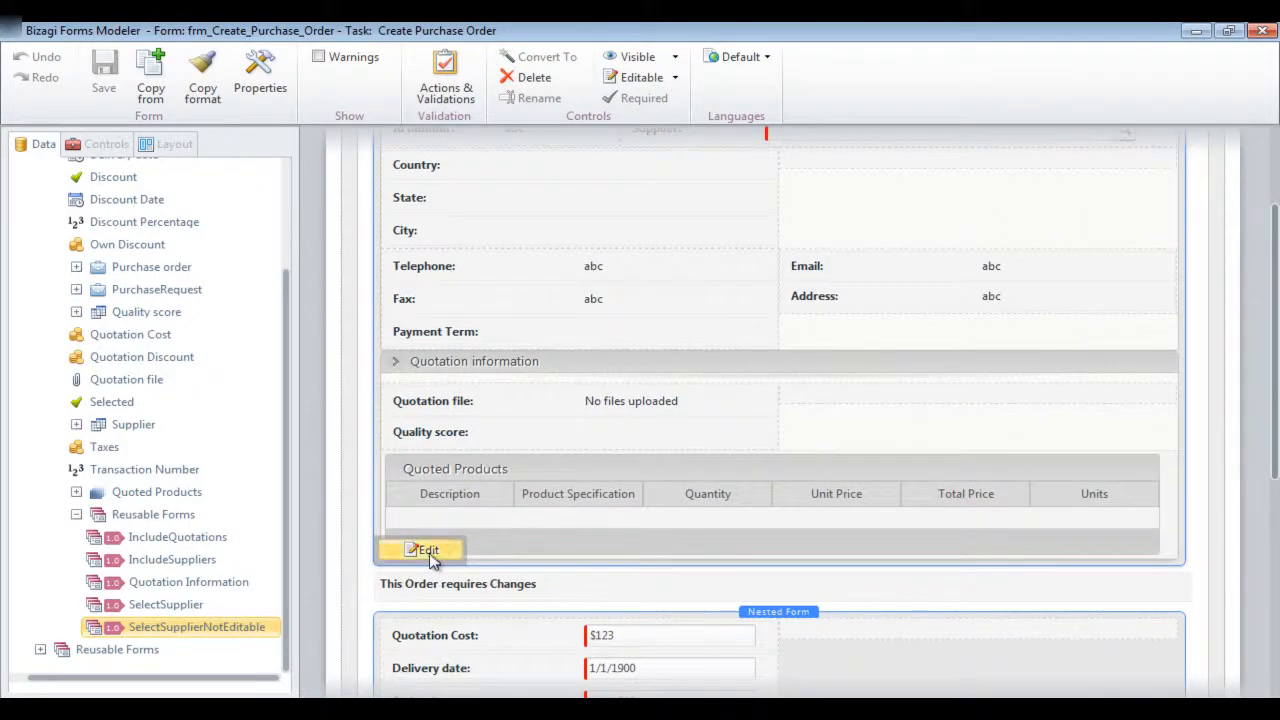
pyautogui.click(427, 551)
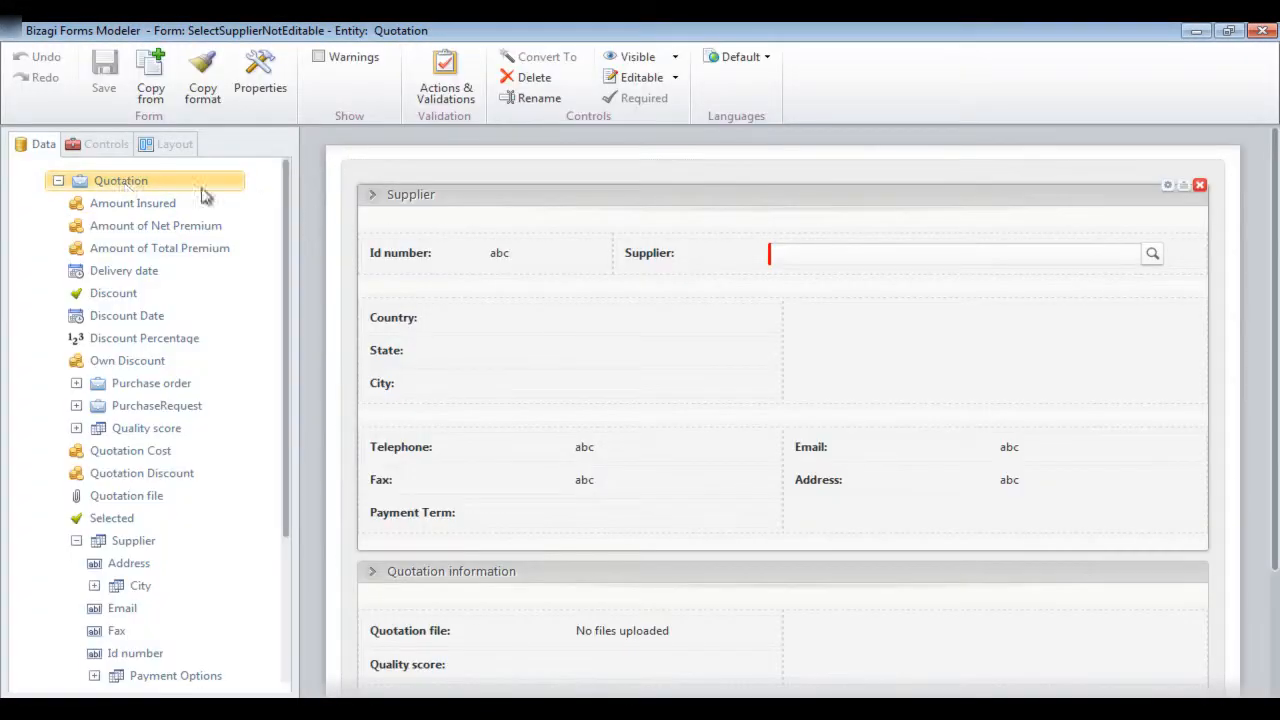
pyautogui.click(1264, 29)
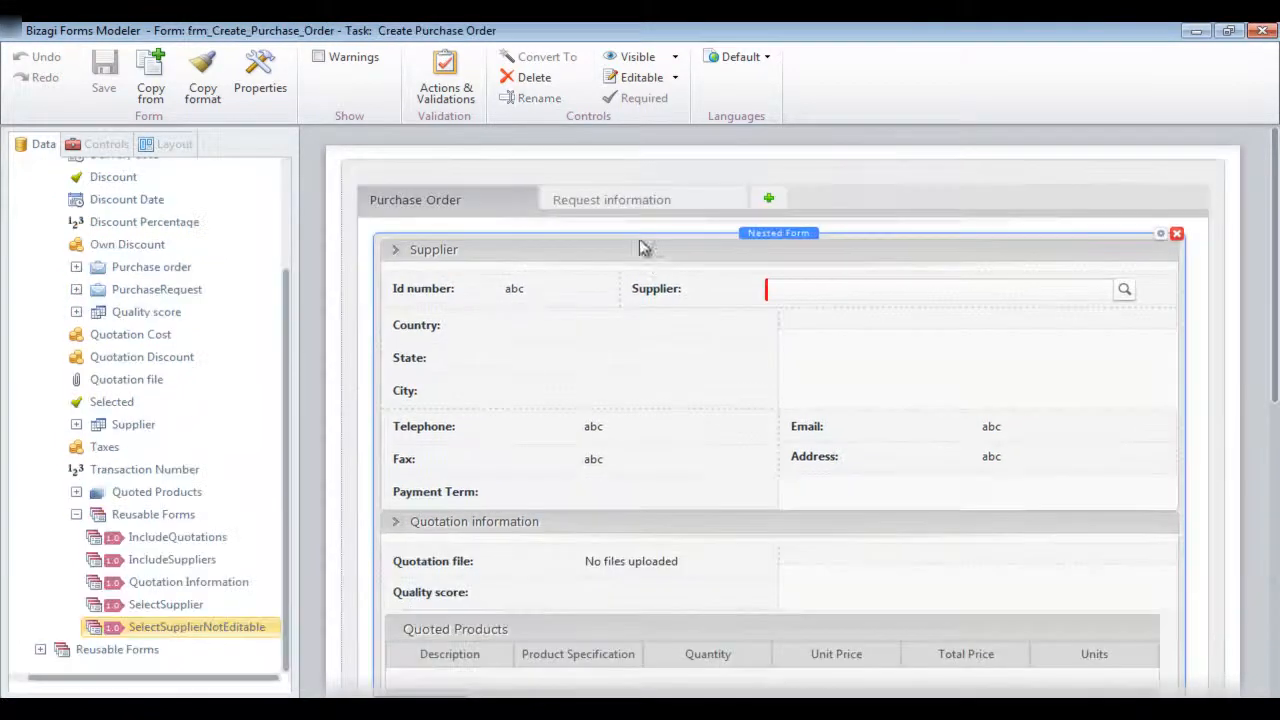
# Review the nested PurchaseRequest form on the Request information tab and return to the Purchase Order tab
pyautogui.click(572, 204)
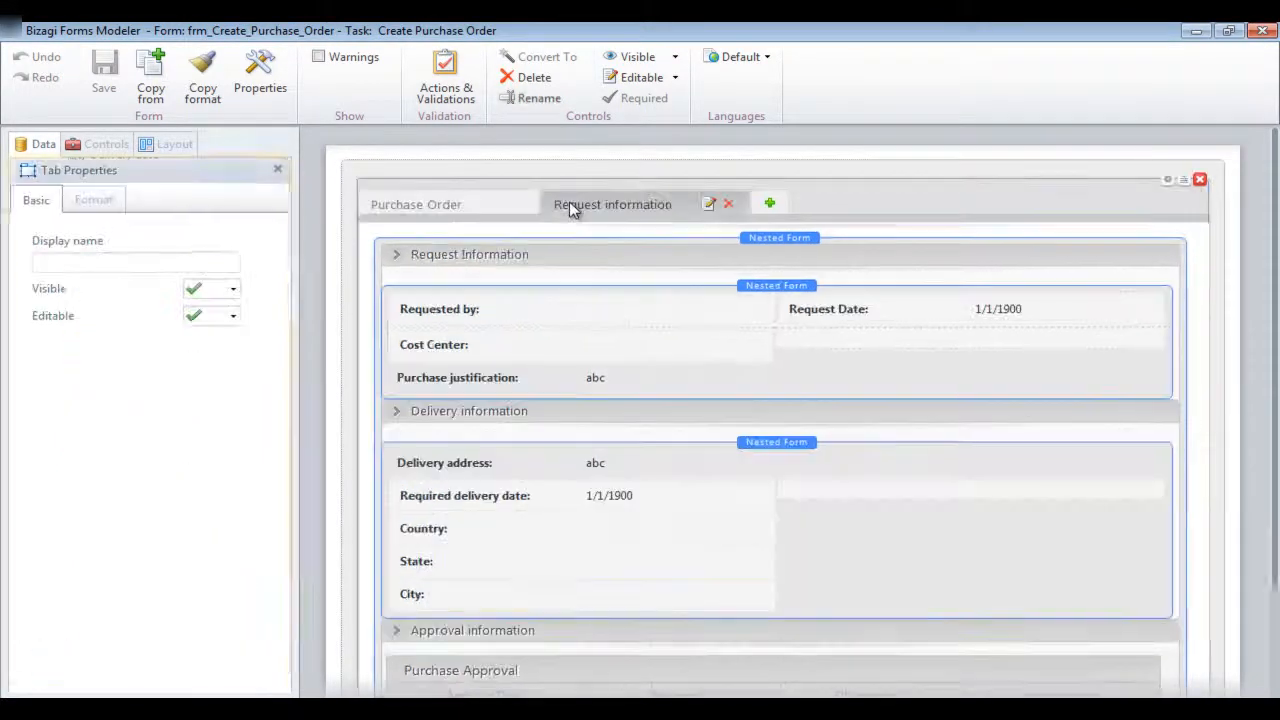
pyautogui.click(614, 283)
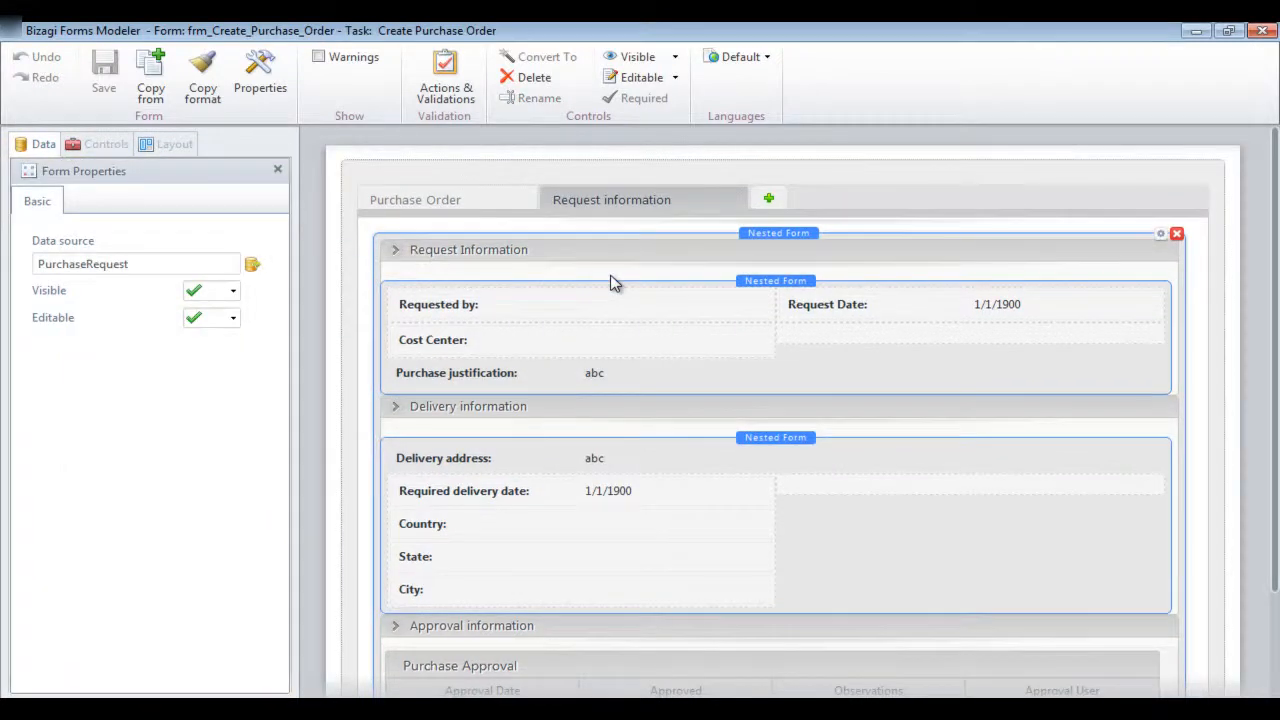
pyautogui.scroll(-3, 614, 283)
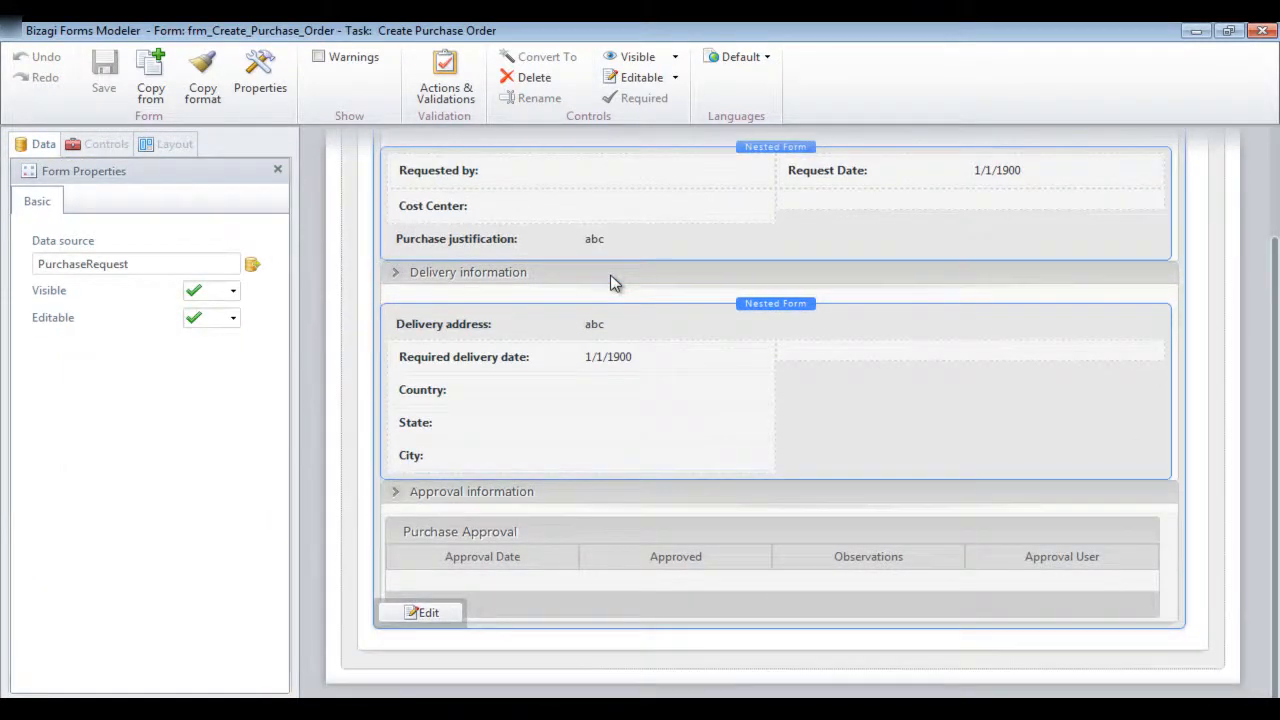
pyautogui.scroll(3, 614, 283)
pyautogui.click(459, 202)
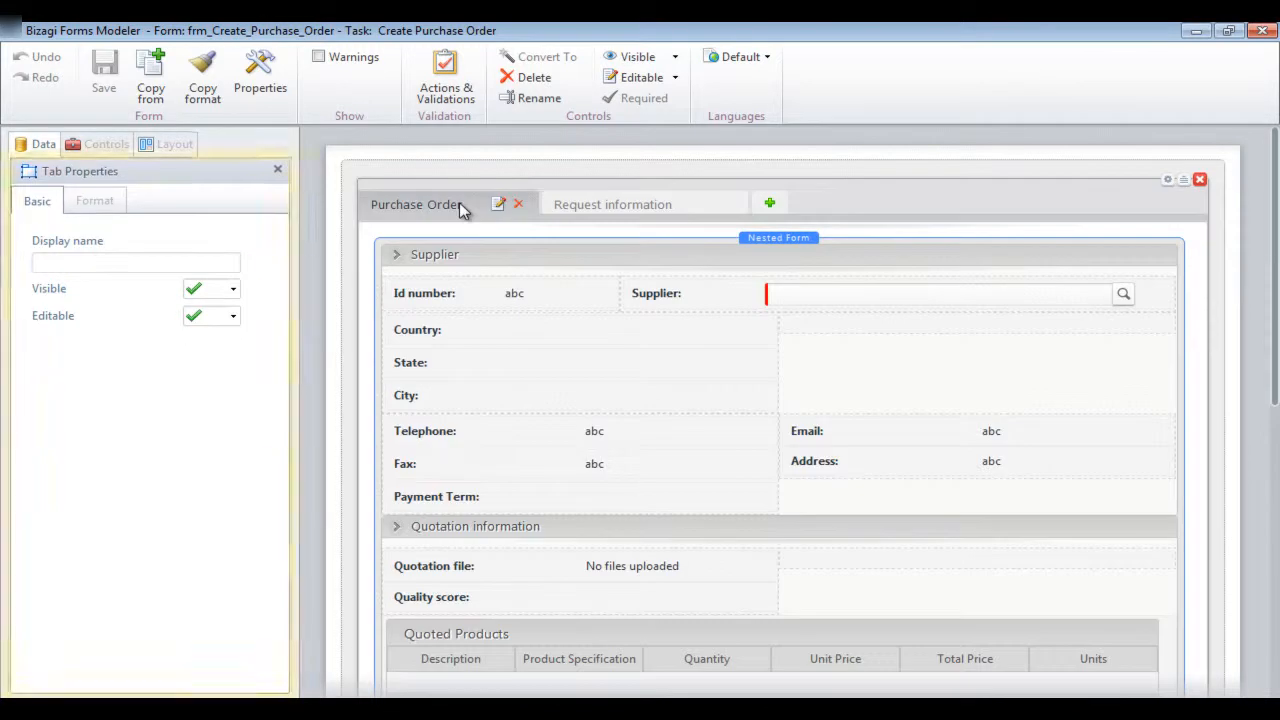
# Close the Create Purchase Order form and go to Activity Actions (Events) in the Business Rules stage
pyautogui.click(1262, 30)
pyautogui.click(1243, 172)
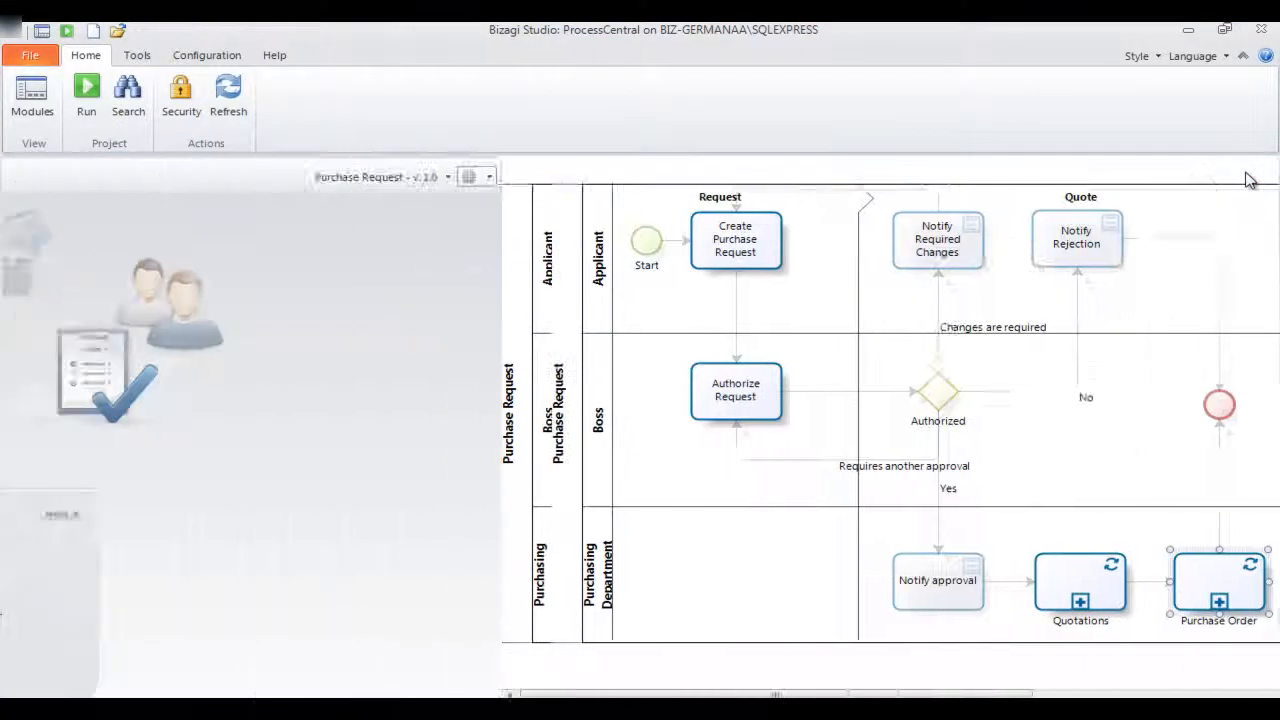
pyautogui.click(903, 408)
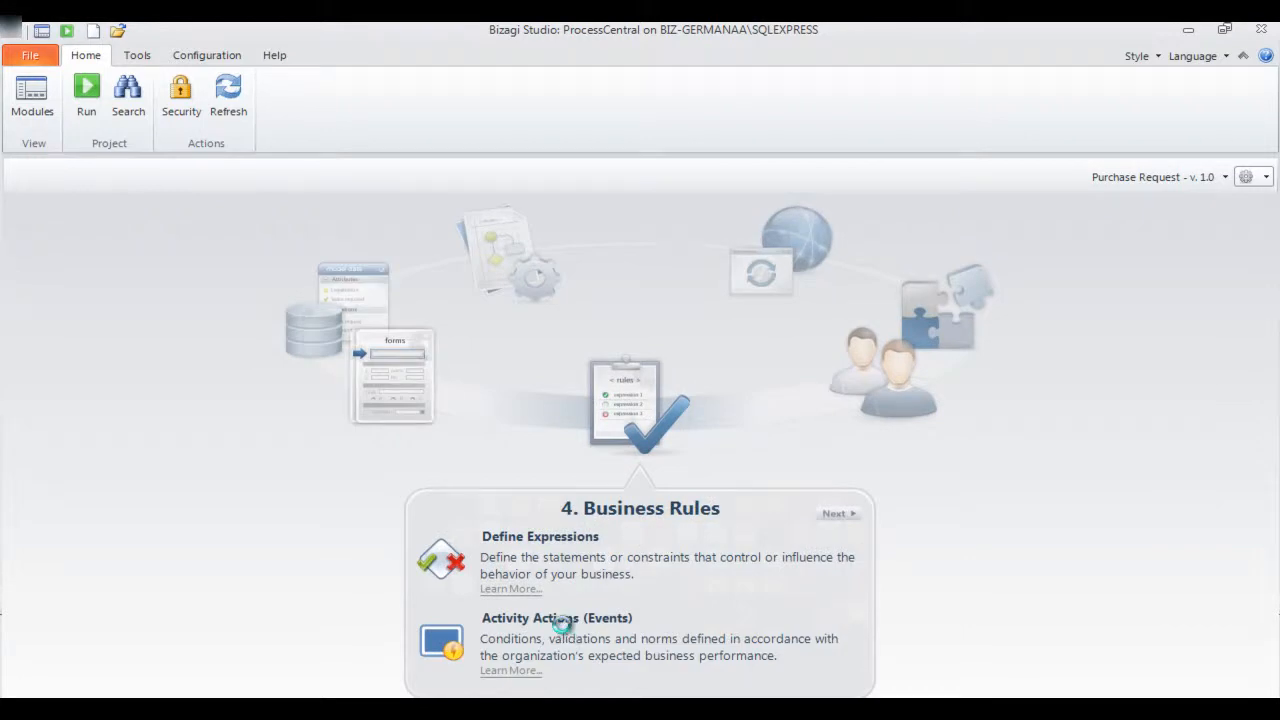
pyautogui.click(562, 620)
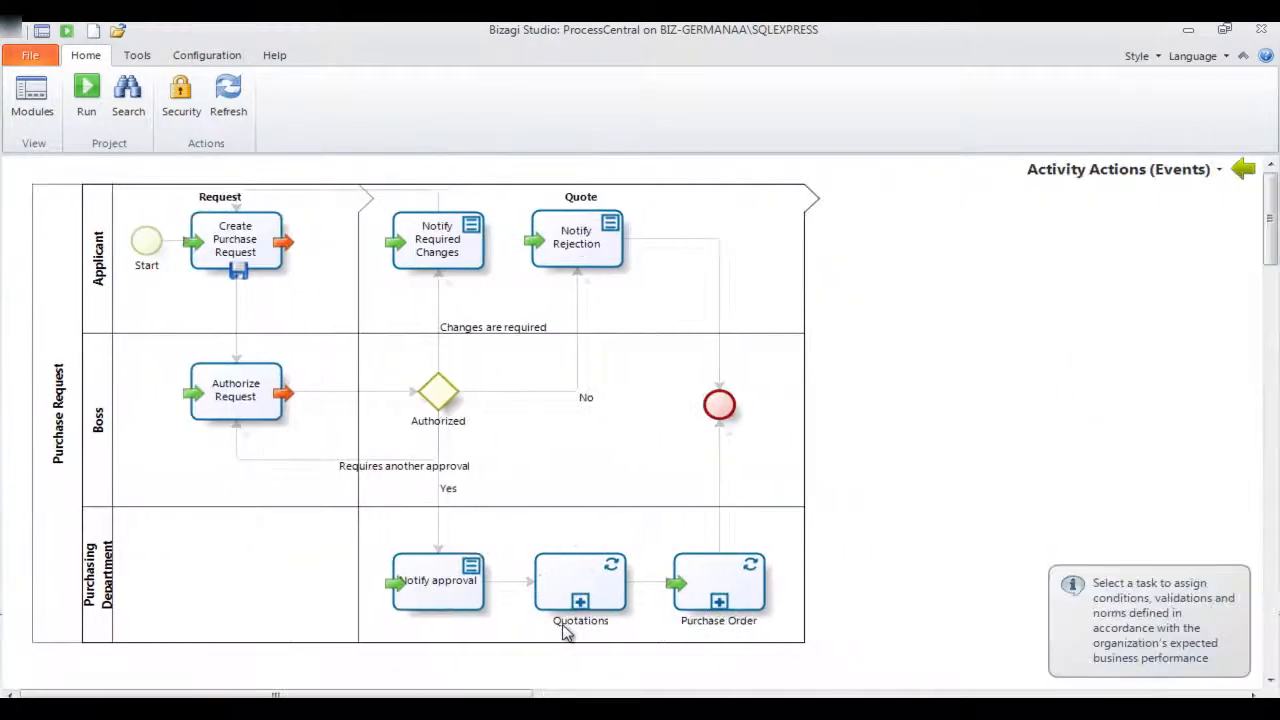
# Open the actions of the Create Purchase Request task and examine its On Enter and On Save expressions
pyautogui.click(246, 253)
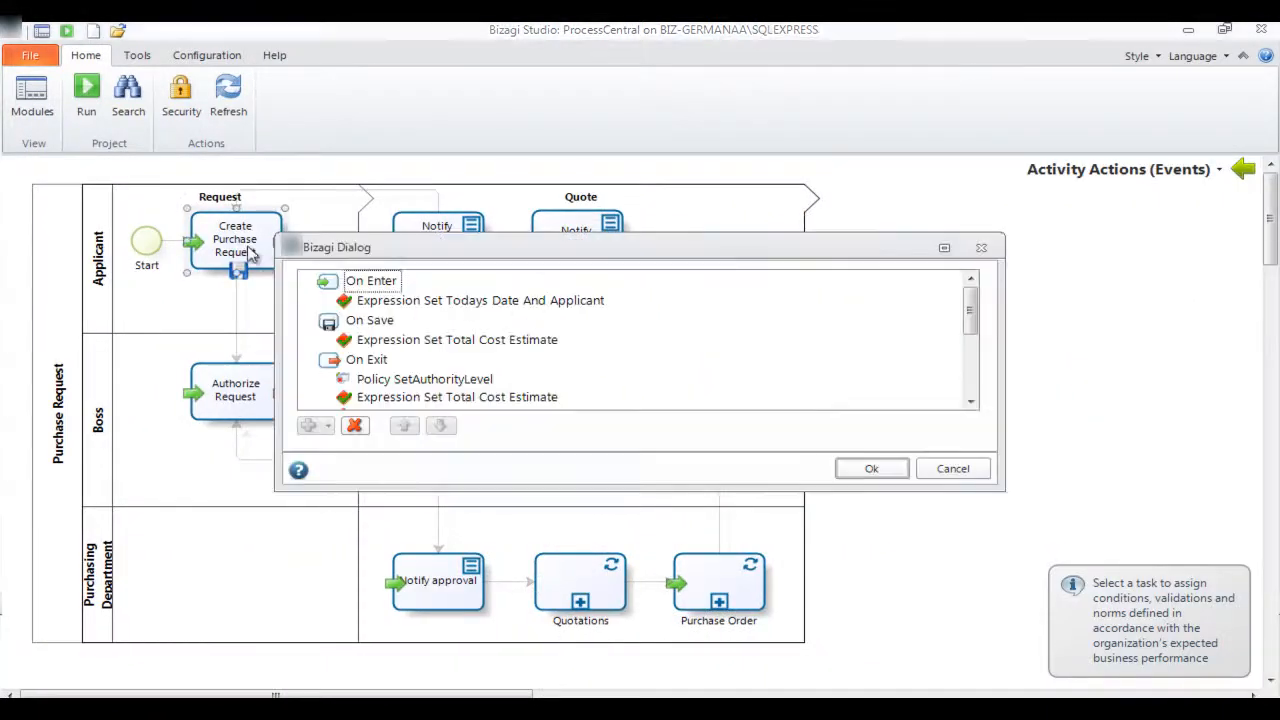
pyautogui.click(536, 305)
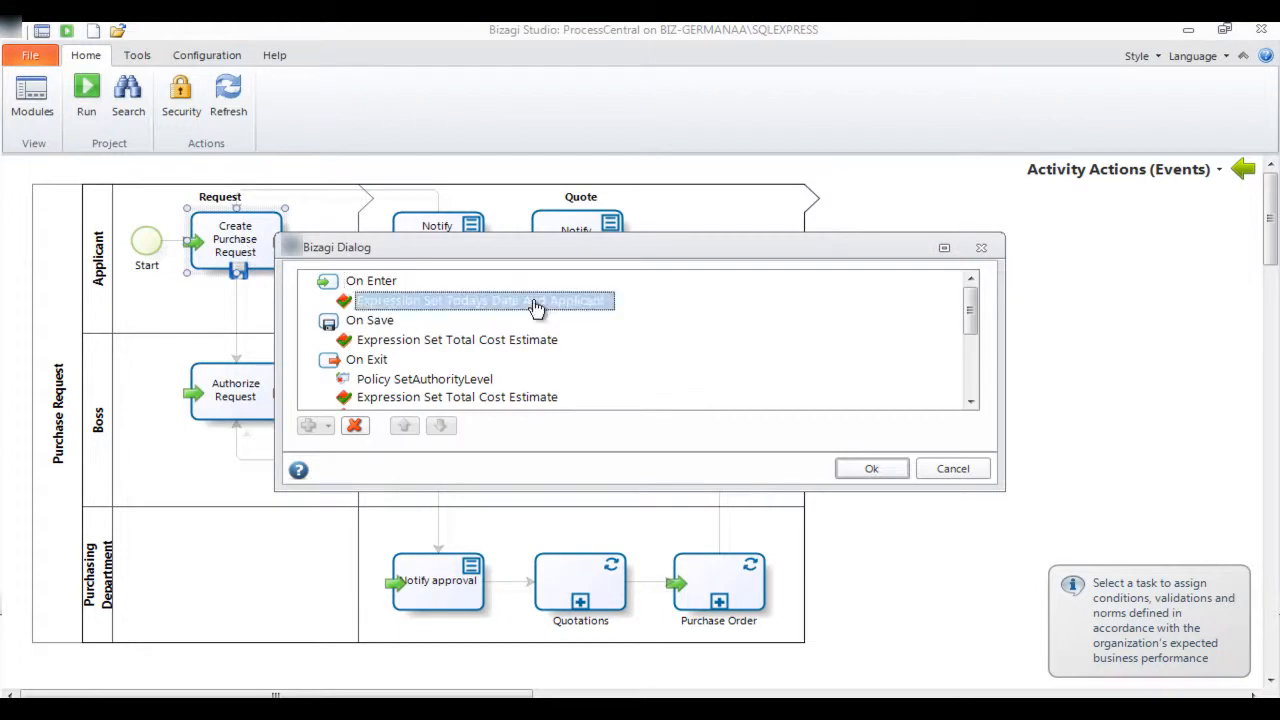
pyautogui.click(541, 341)
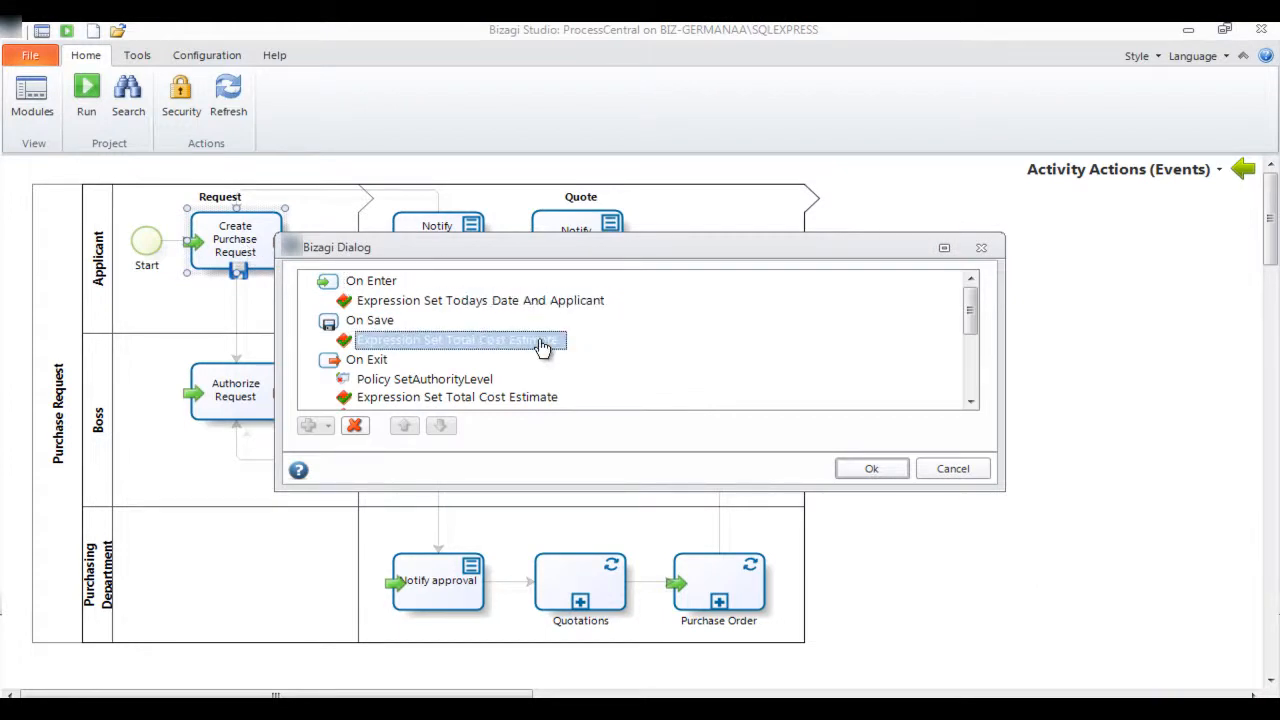
# Examine the Evaluate Authority Level decision table in the On Exit policy SetAuthorityLevel and close it without changes
pyautogui.click(460, 382)
pyautogui.doubleClick(460, 382)
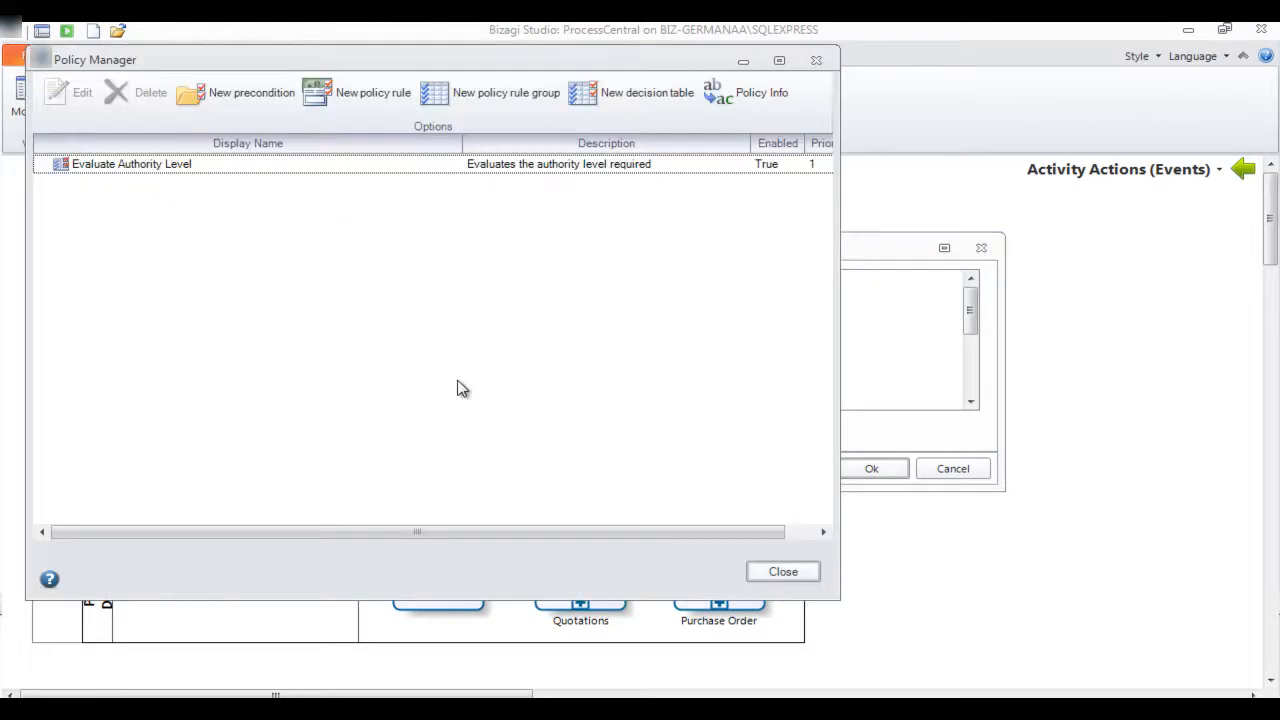
pyautogui.doubleClick(149, 165)
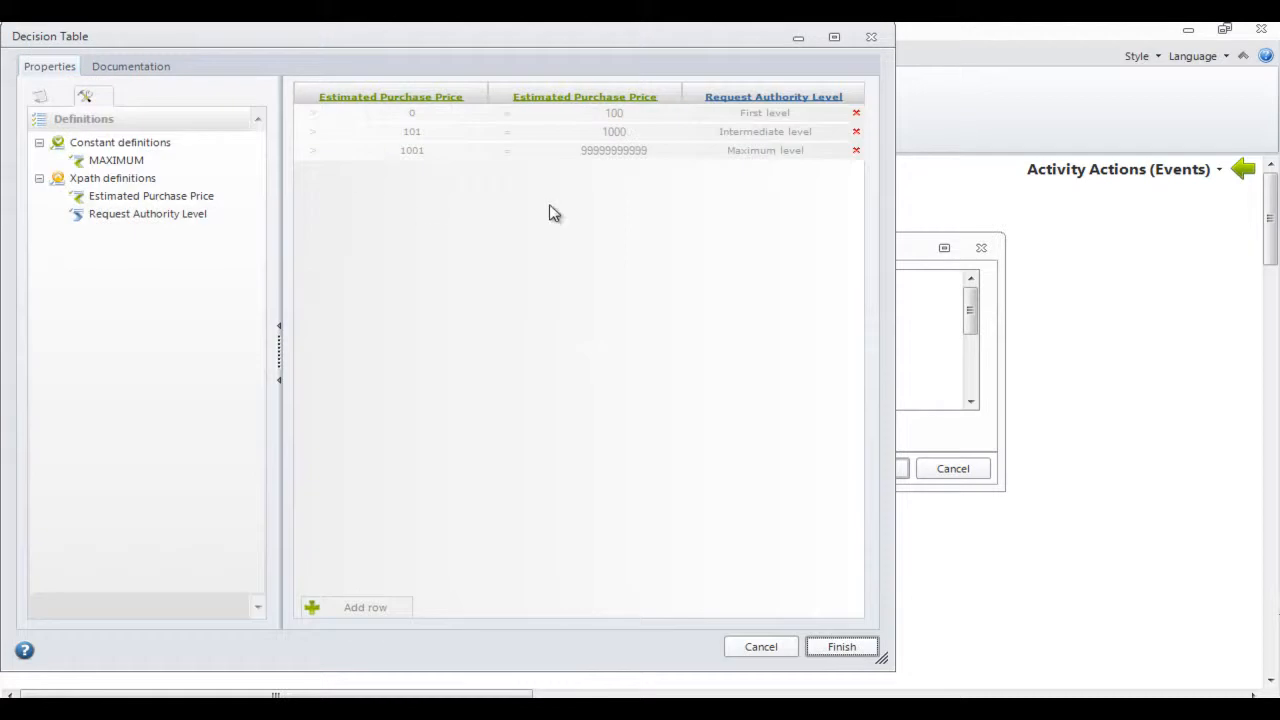
pyautogui.click(761, 650)
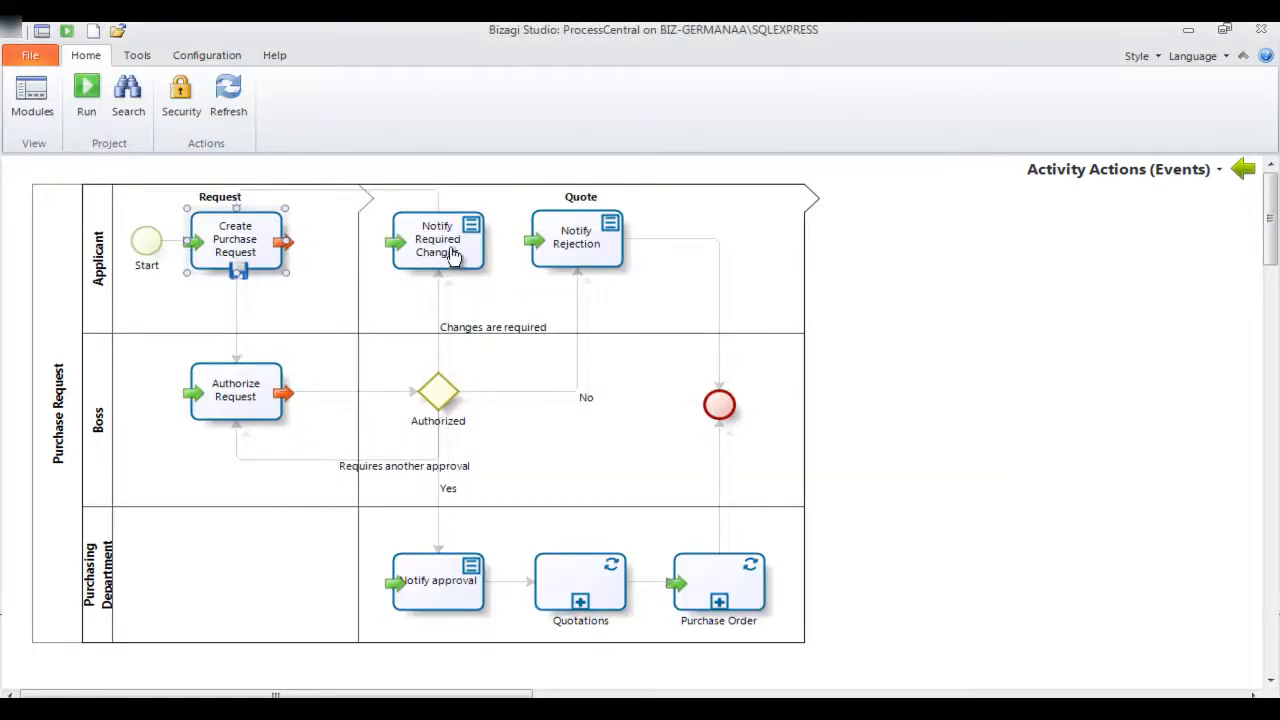
# Examine the On Enter e-mail "Purchase Request requires changes" of the Notify Required Changes task down to its closing lines, and save it as is
pyautogui.click(452, 255)
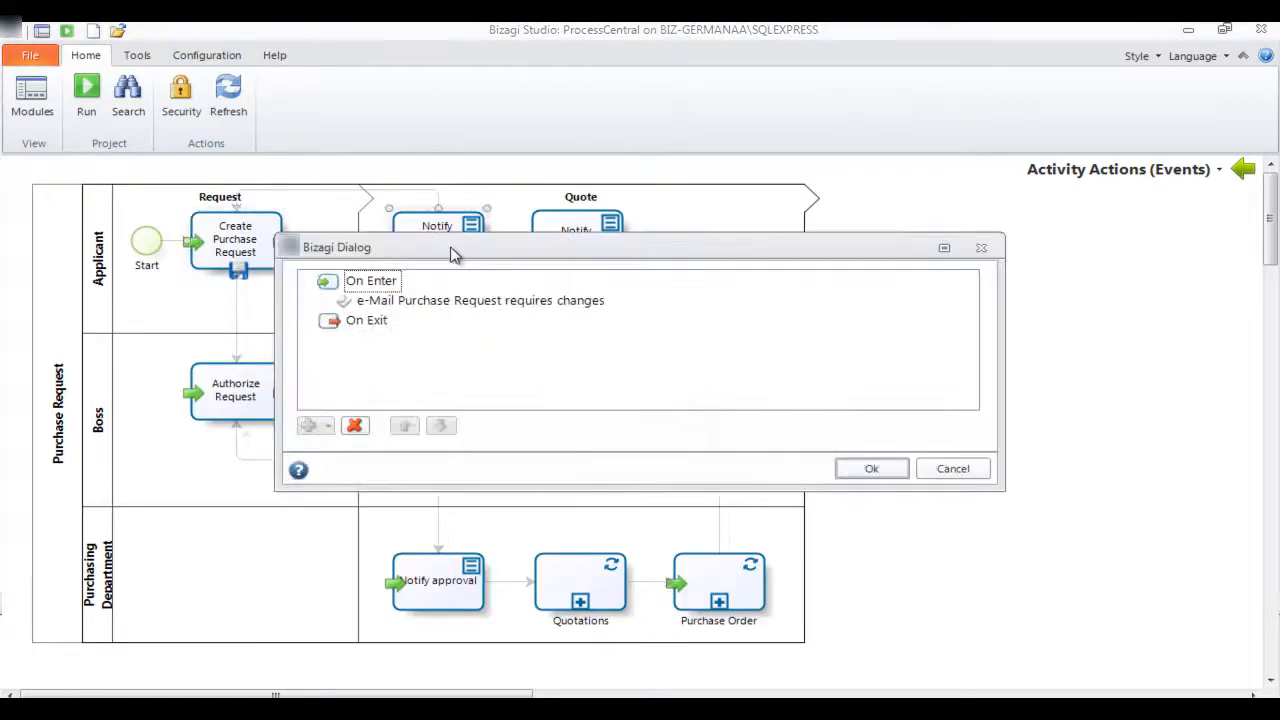
pyautogui.click(487, 305)
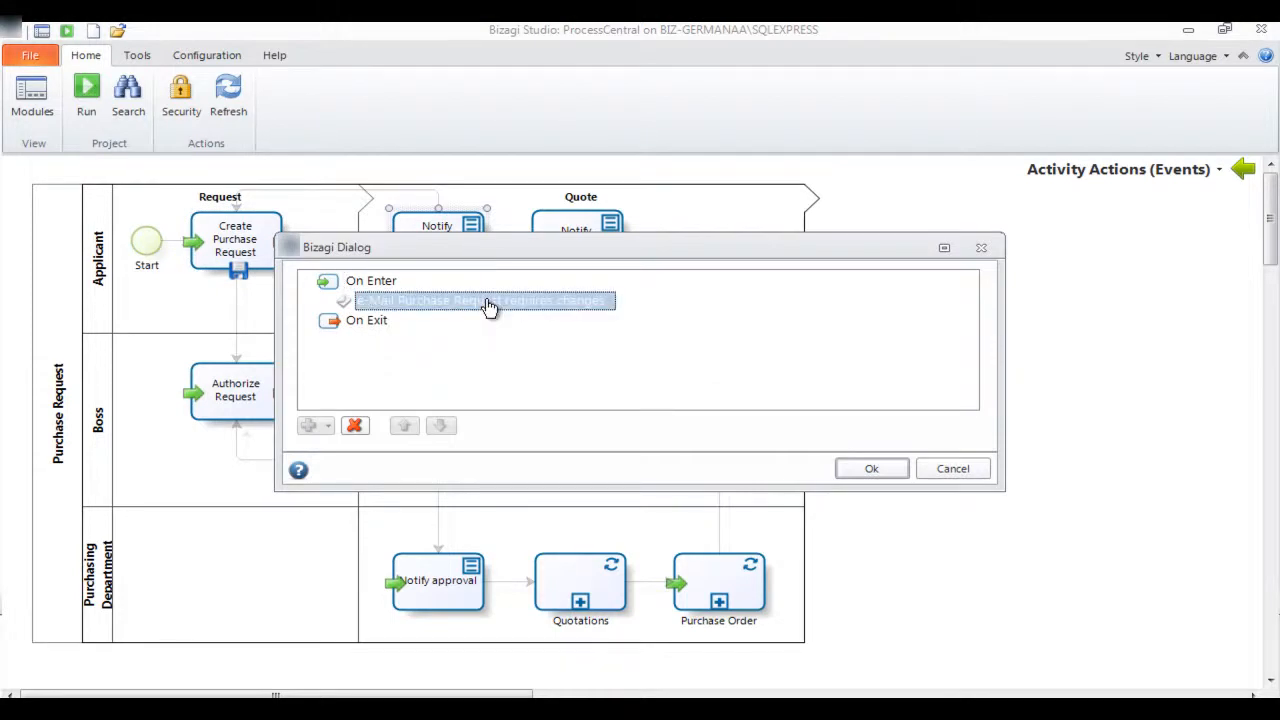
pyautogui.doubleClick(487, 305)
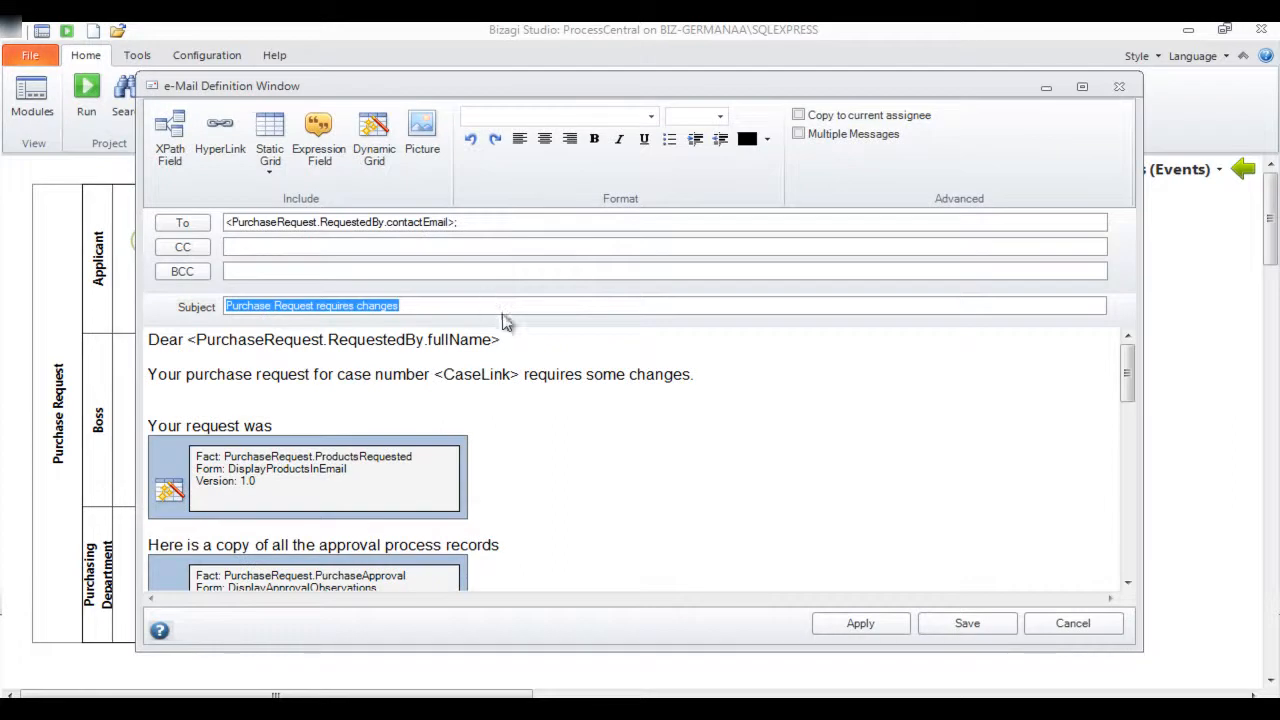
pyautogui.click(566, 341)
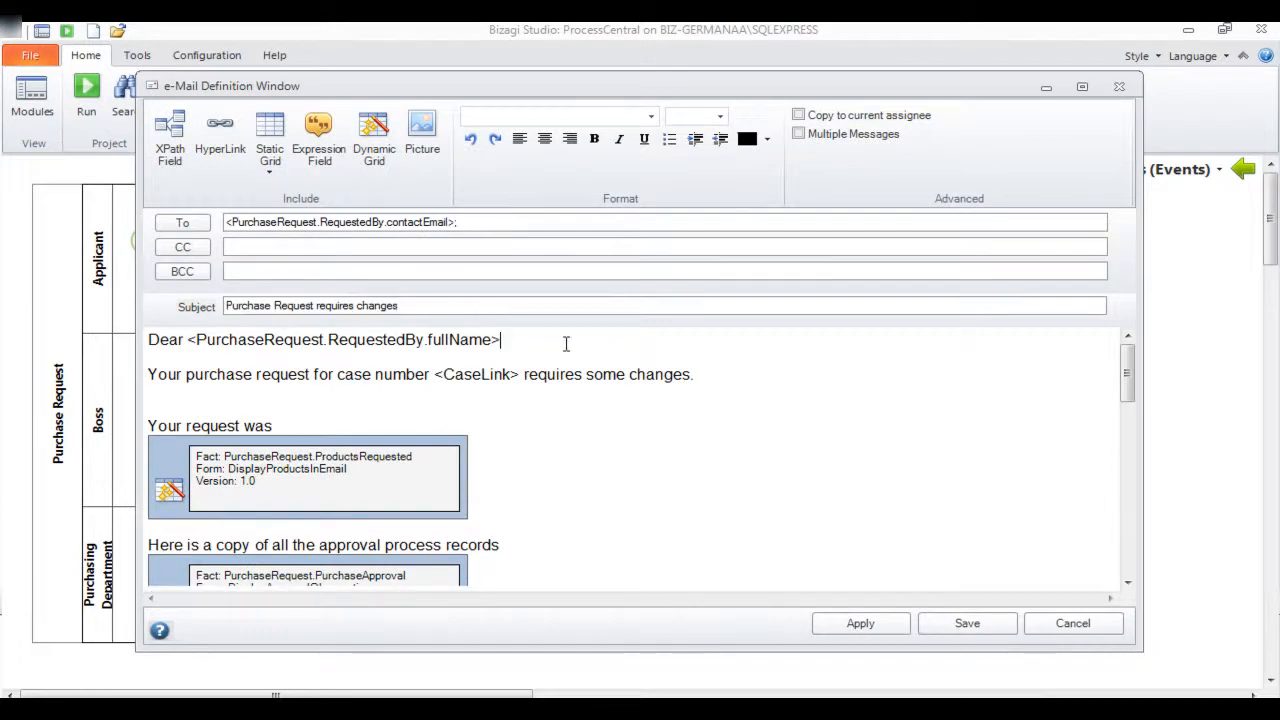
pyautogui.scroll(-5, 566, 344)
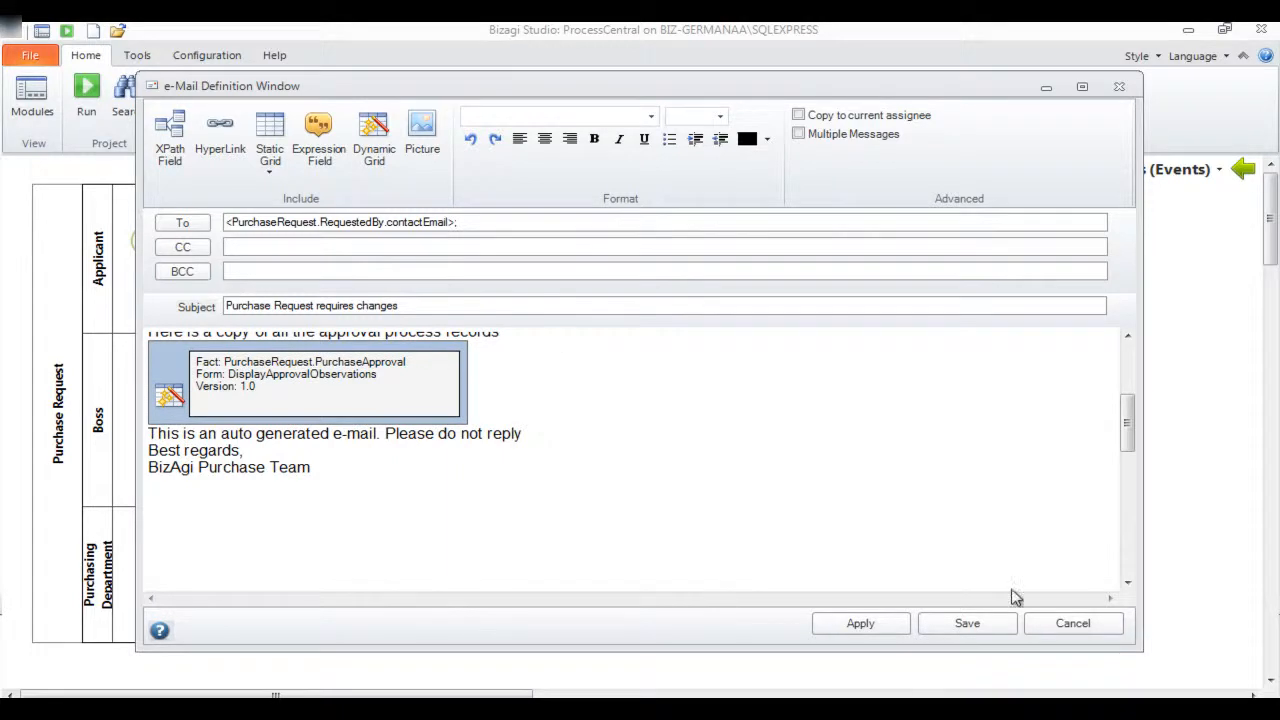
pyautogui.click(1005, 628)
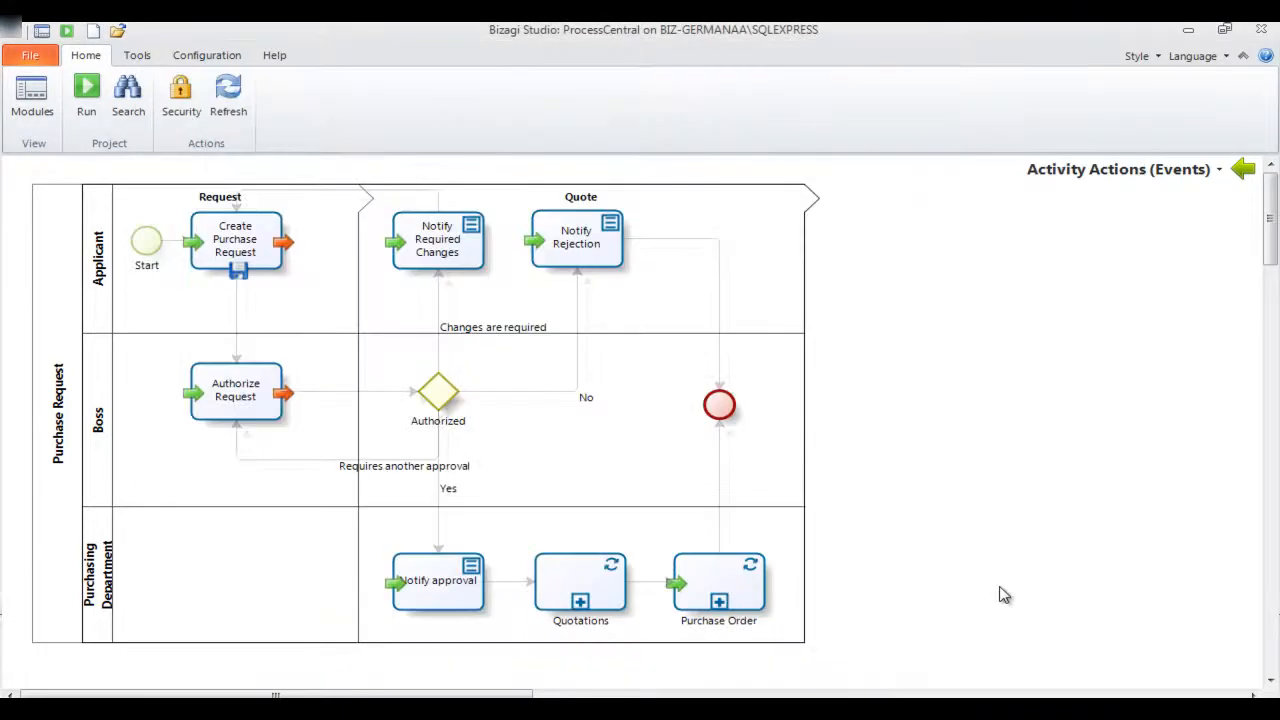
# Examine the decision table setting No Quotations in the Request Quotations task of the Quotations sub-process, cancel it and return to the parent process
pyautogui.doubleClick(596, 583)
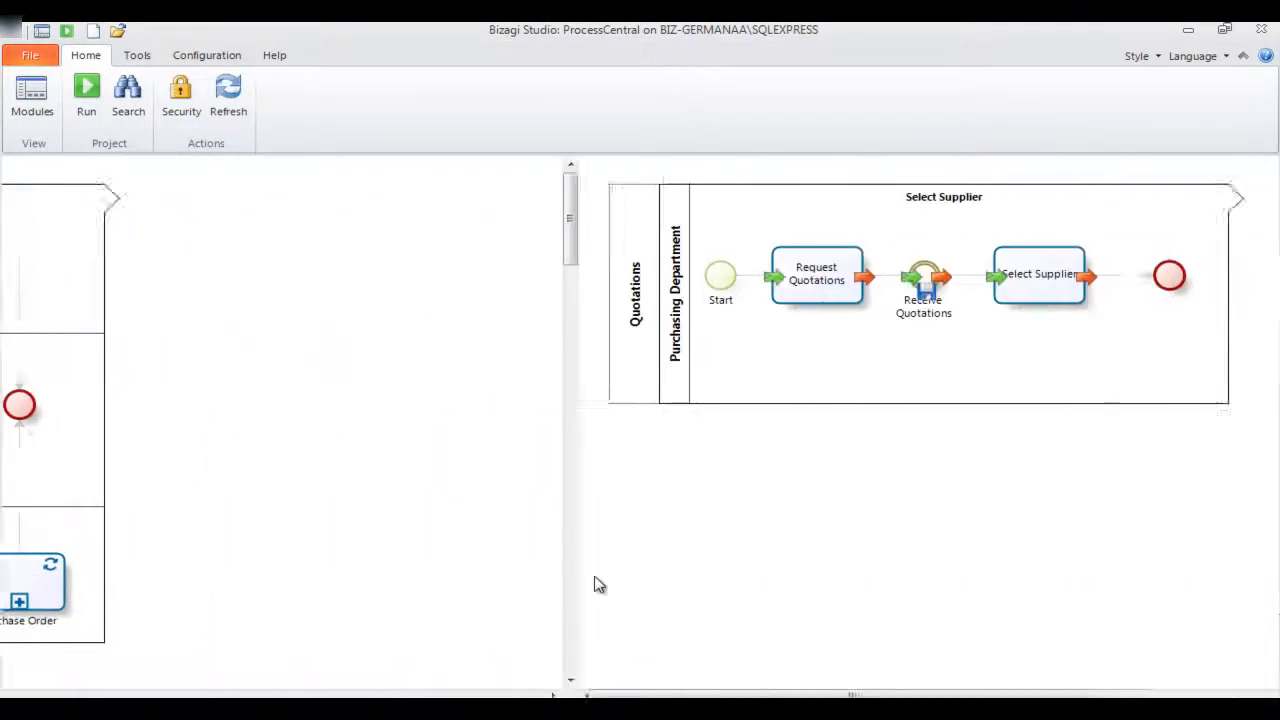
pyautogui.click(257, 277)
pyautogui.doubleClick(471, 363)
pyautogui.click(70, 92)
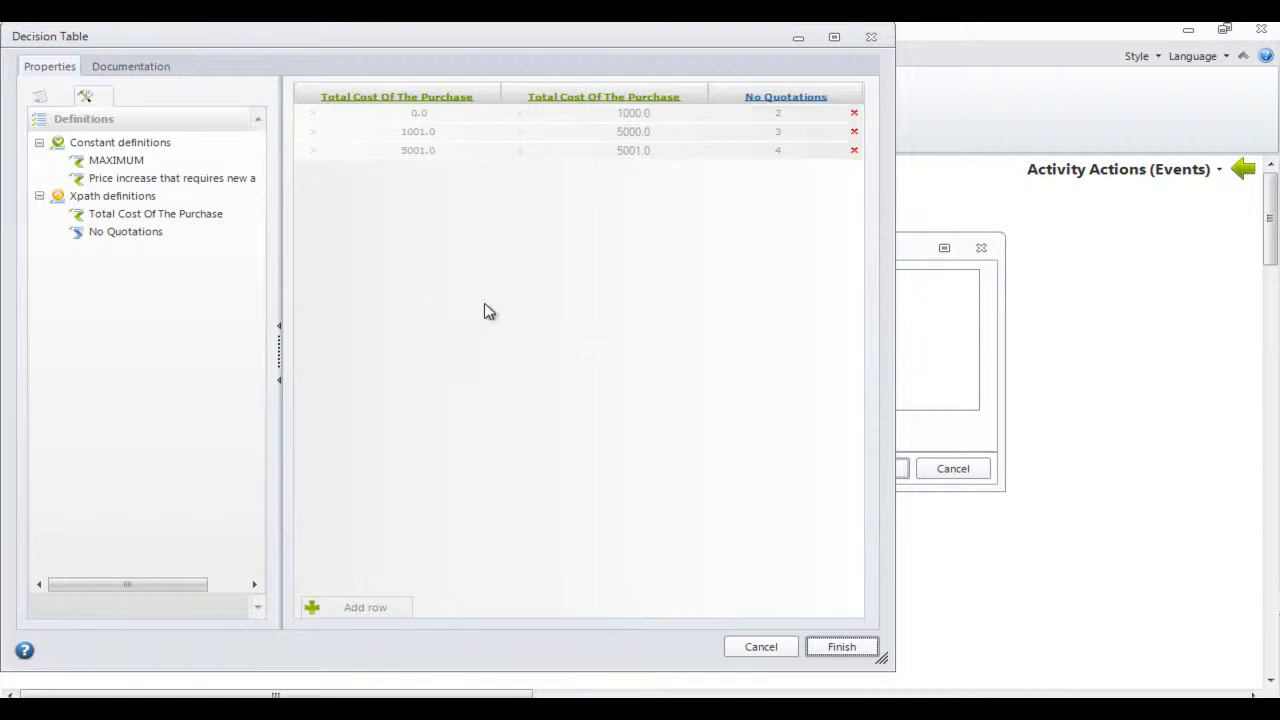
pyautogui.click(760, 647)
pyautogui.click(780, 573)
pyautogui.click(970, 472)
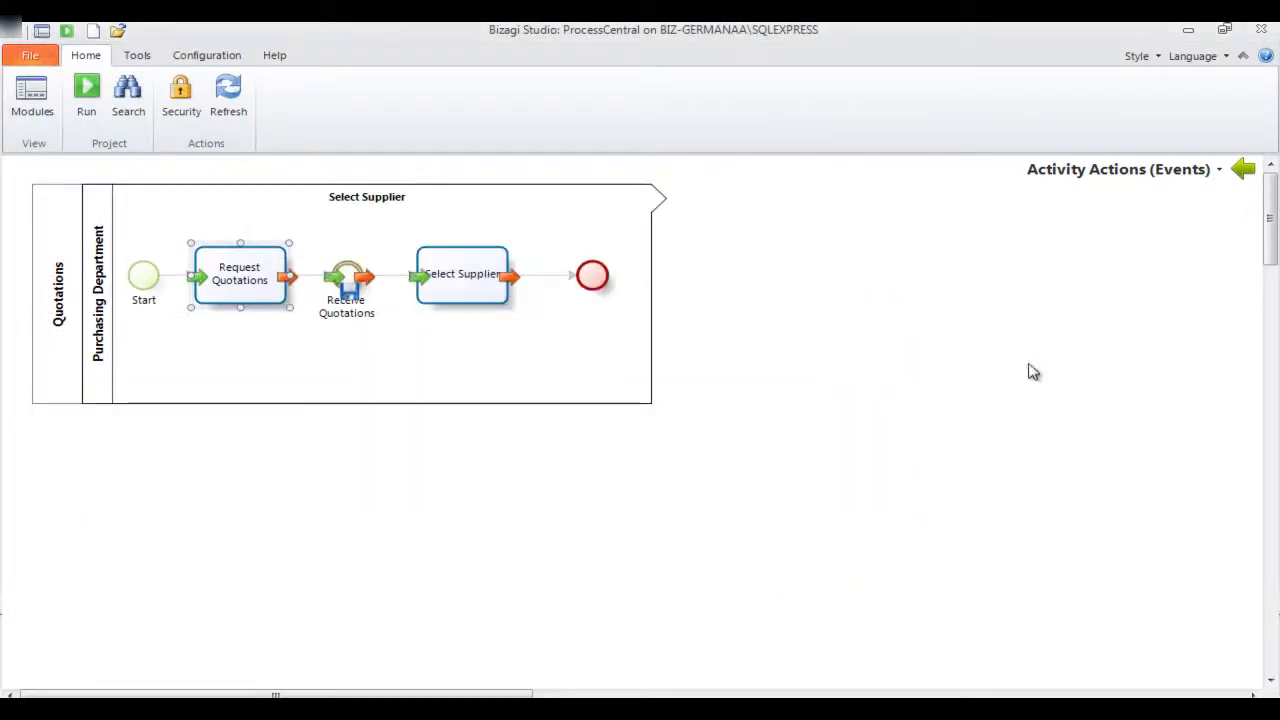
pyautogui.click(1243, 169)
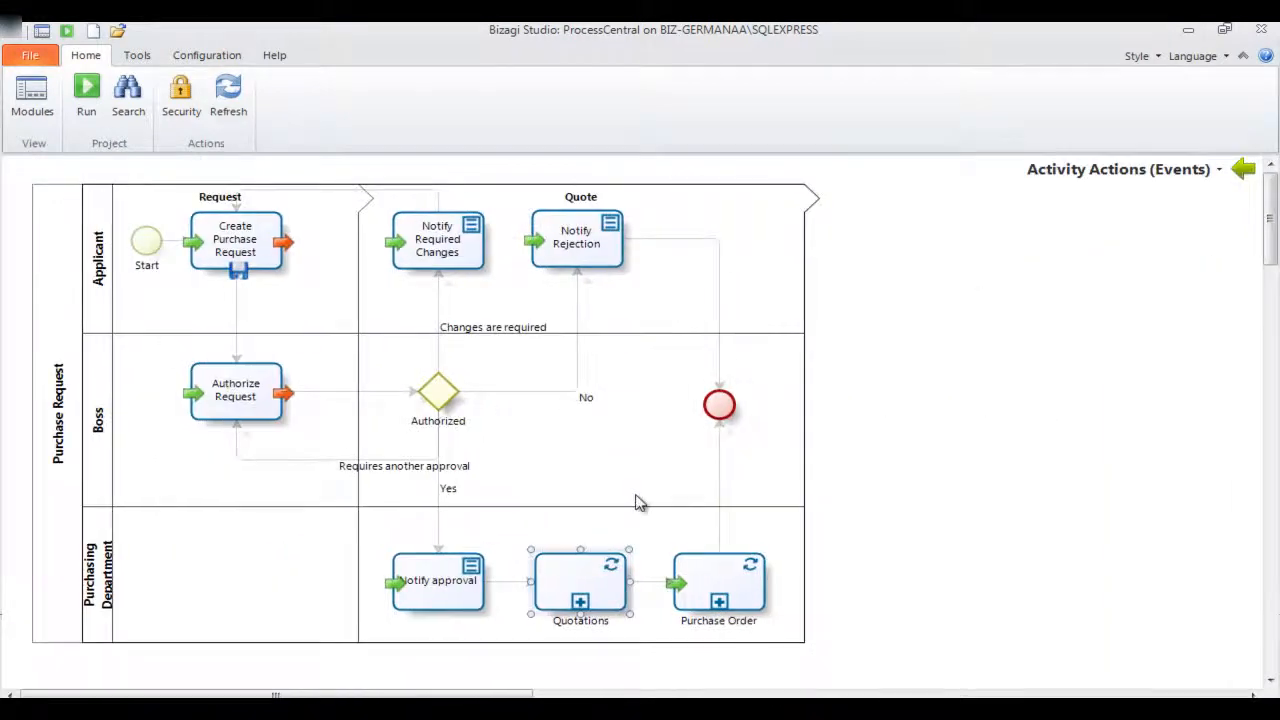
# In the Purchase Order sub-process, examine the EvaluateCostOfTheOrder rule in the Create Purchase Order task's On Exit policy and cancel without changes
pyautogui.click(695, 578)
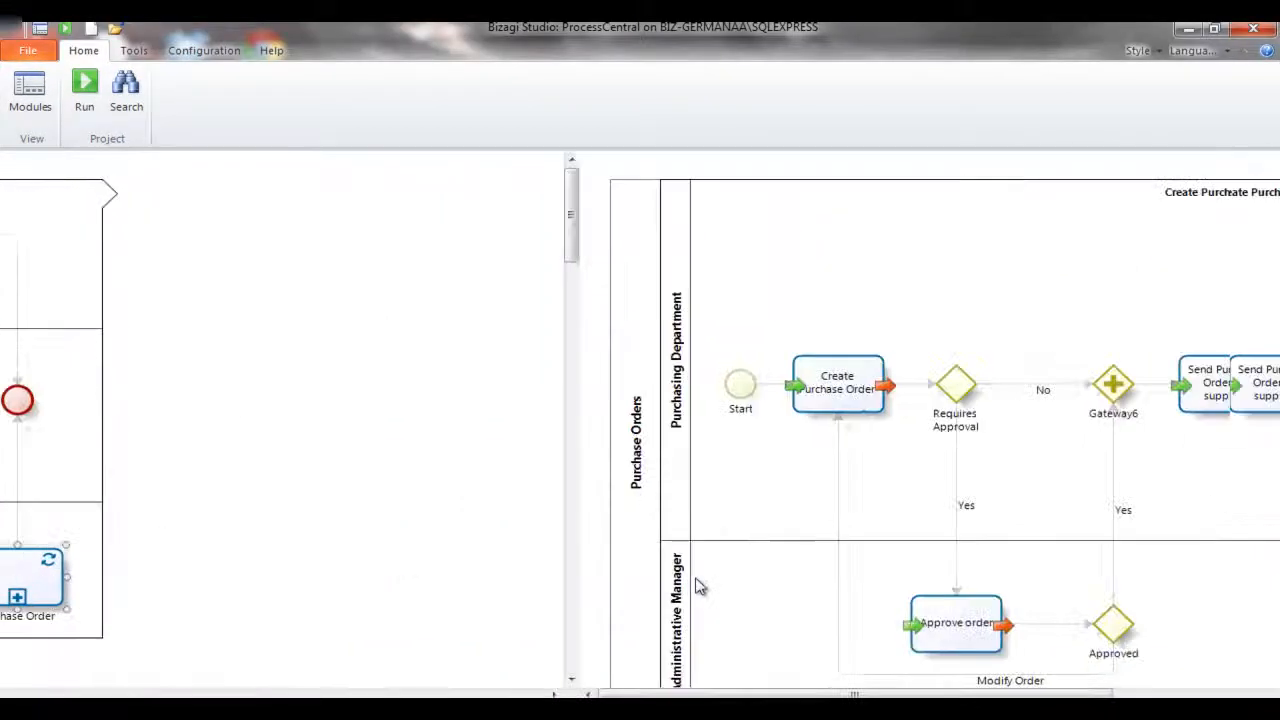
pyautogui.click(270, 395)
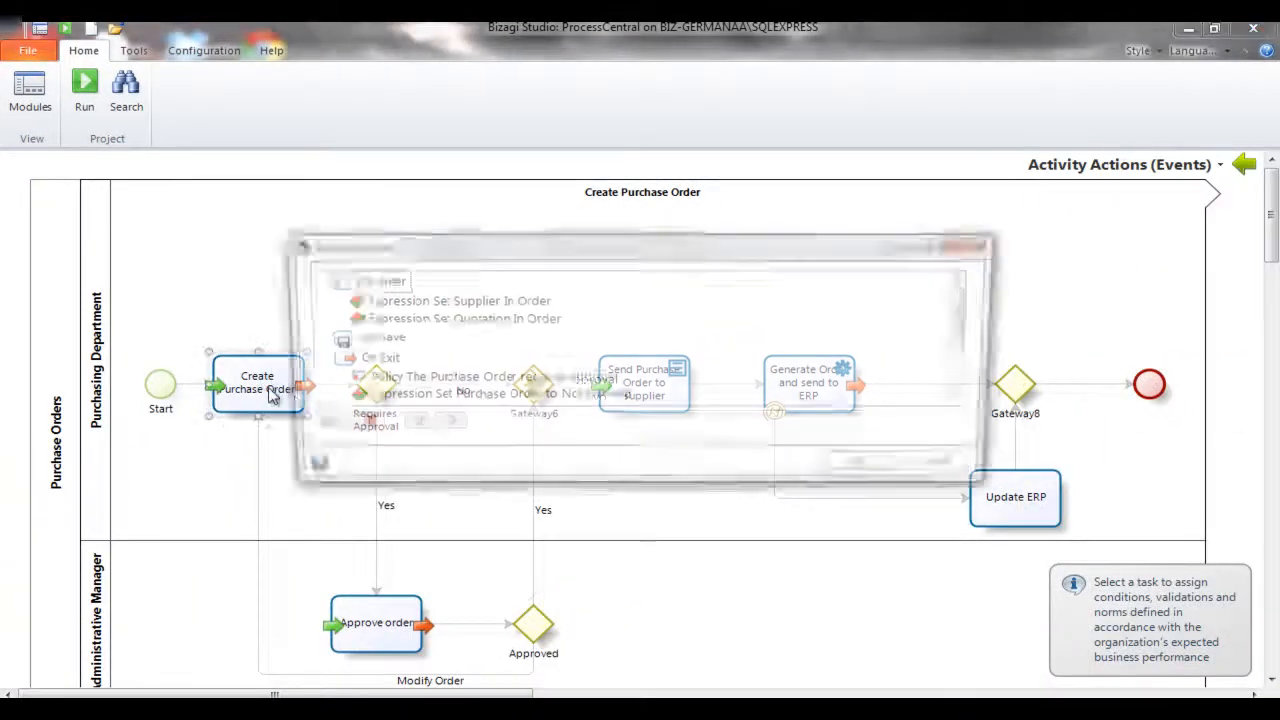
pyautogui.click(456, 382)
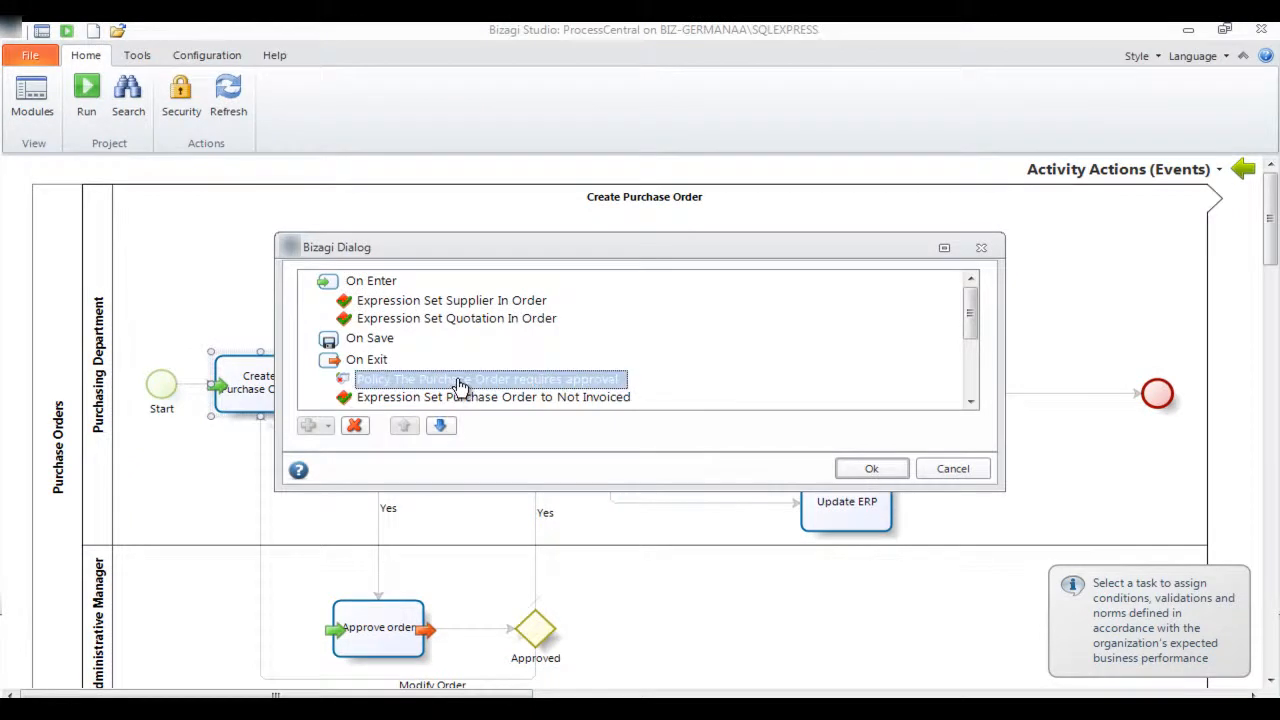
pyautogui.doubleClick(459, 382)
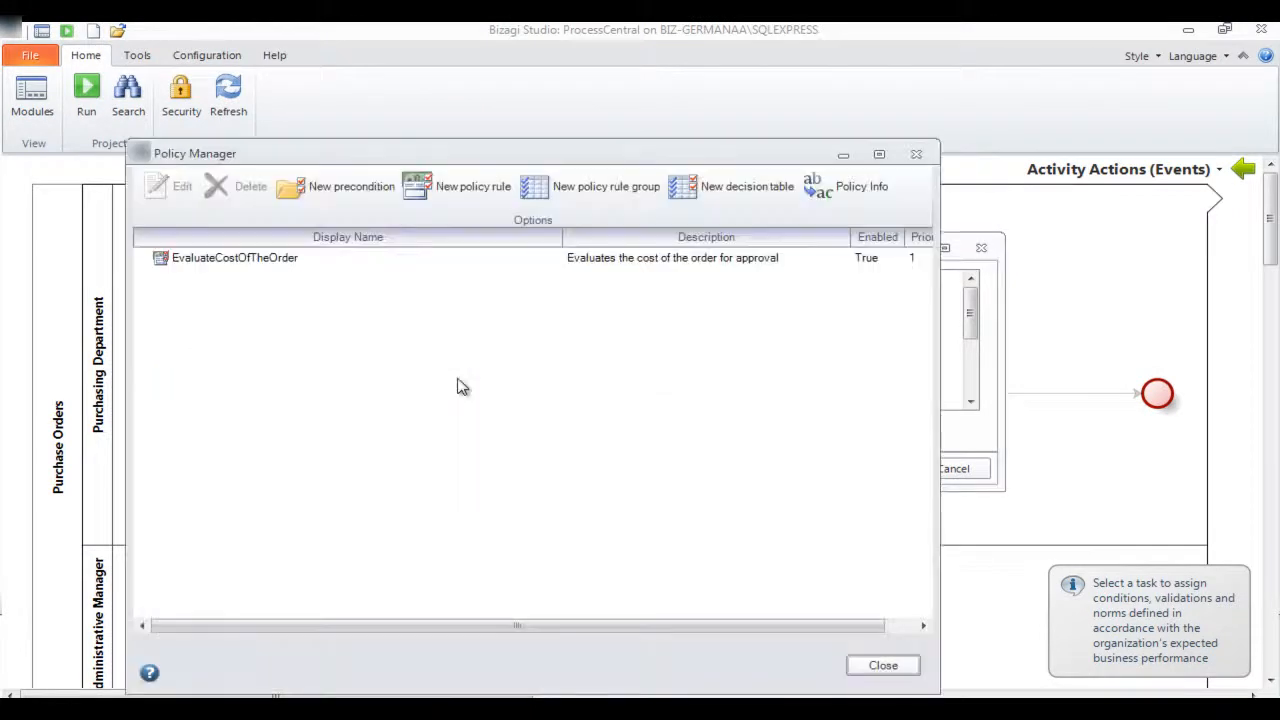
pyautogui.doubleClick(349, 257)
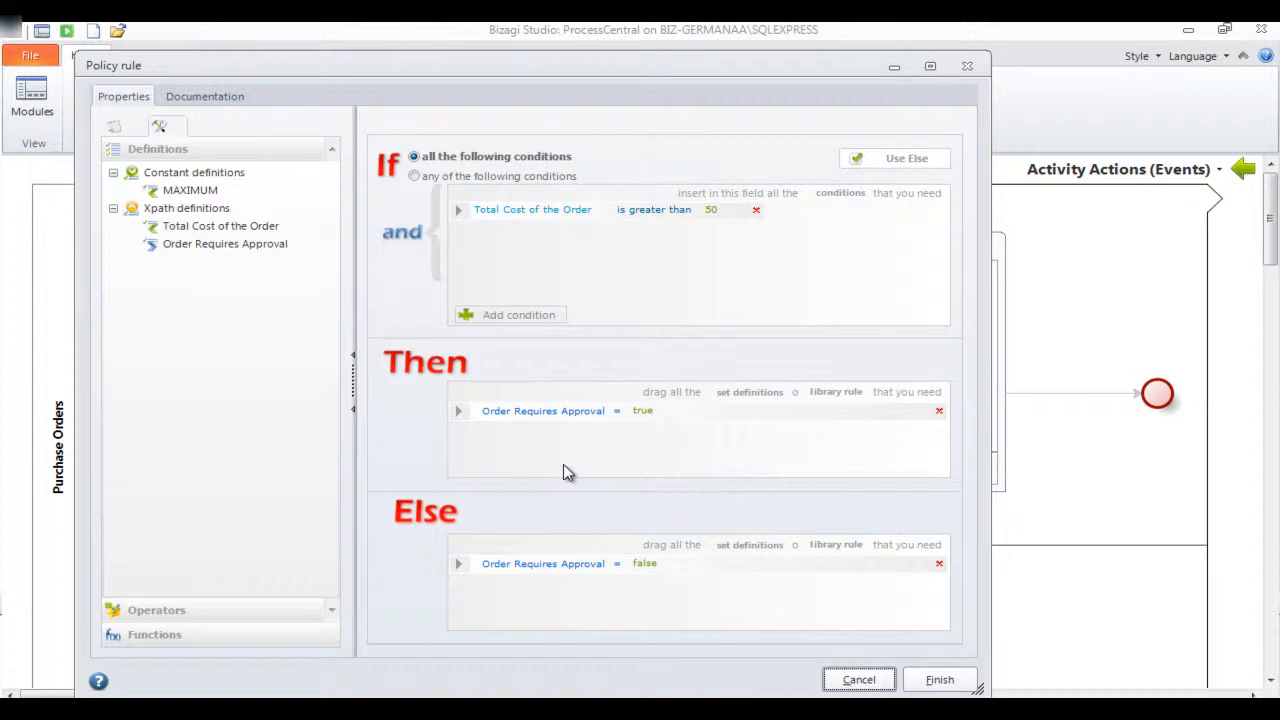
pyautogui.click(858, 679)
pyautogui.click(876, 666)
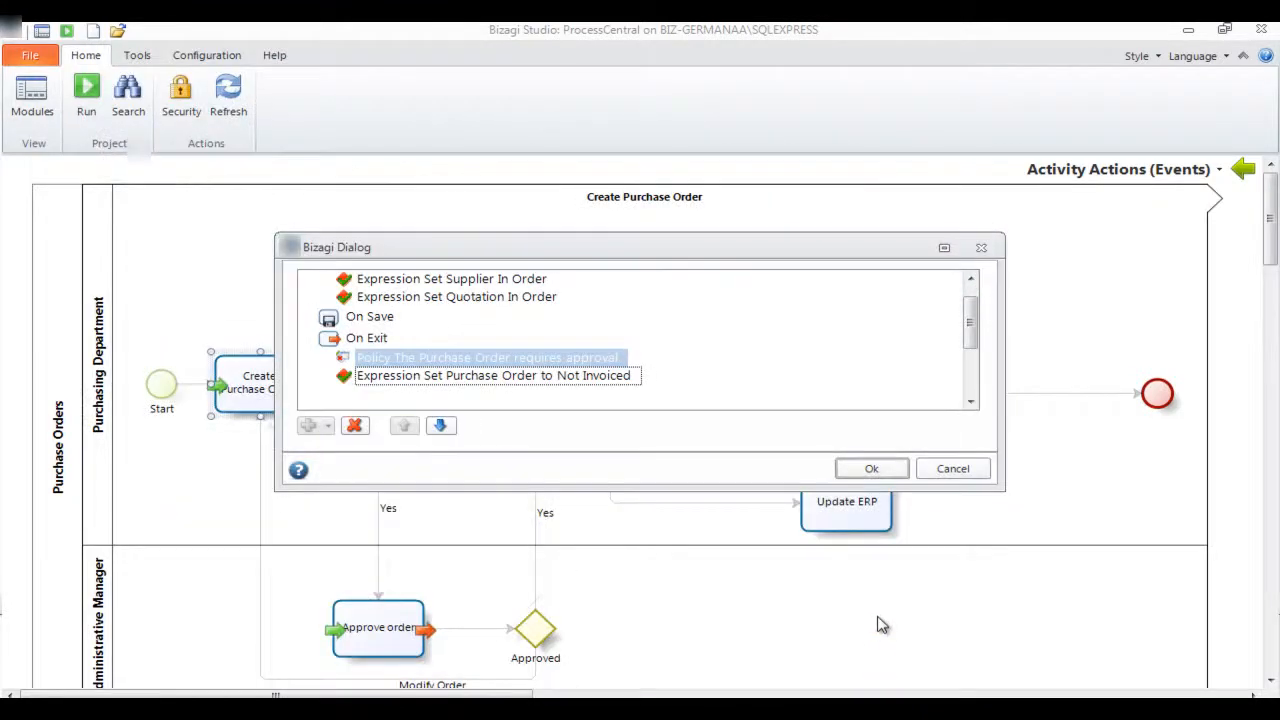
pyautogui.click(956, 471)
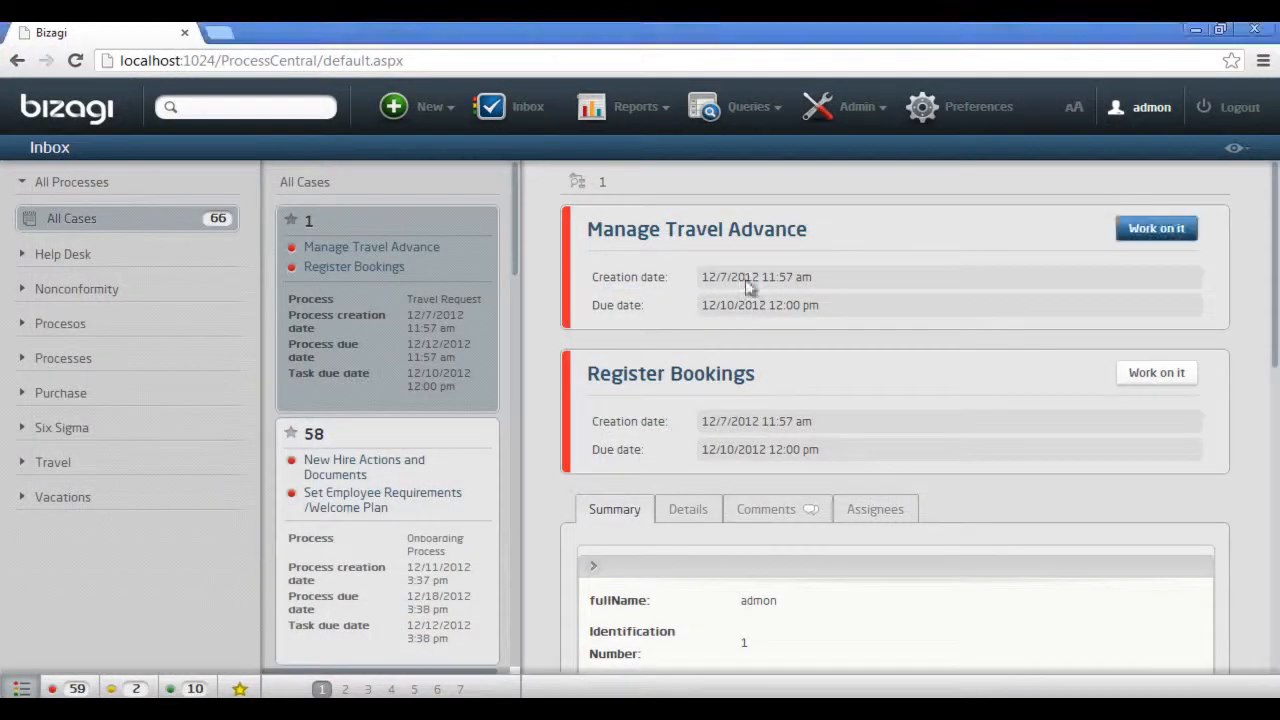
# Switch to the Bizagi Work Portal in the browser and open the SetAuthorityLevel workflow policy of Purchase Request 1.0 in Business Policies
pyautogui.click(848, 110)
pyautogui.scroll(-5, 828, 285)
pyautogui.click(828, 285)
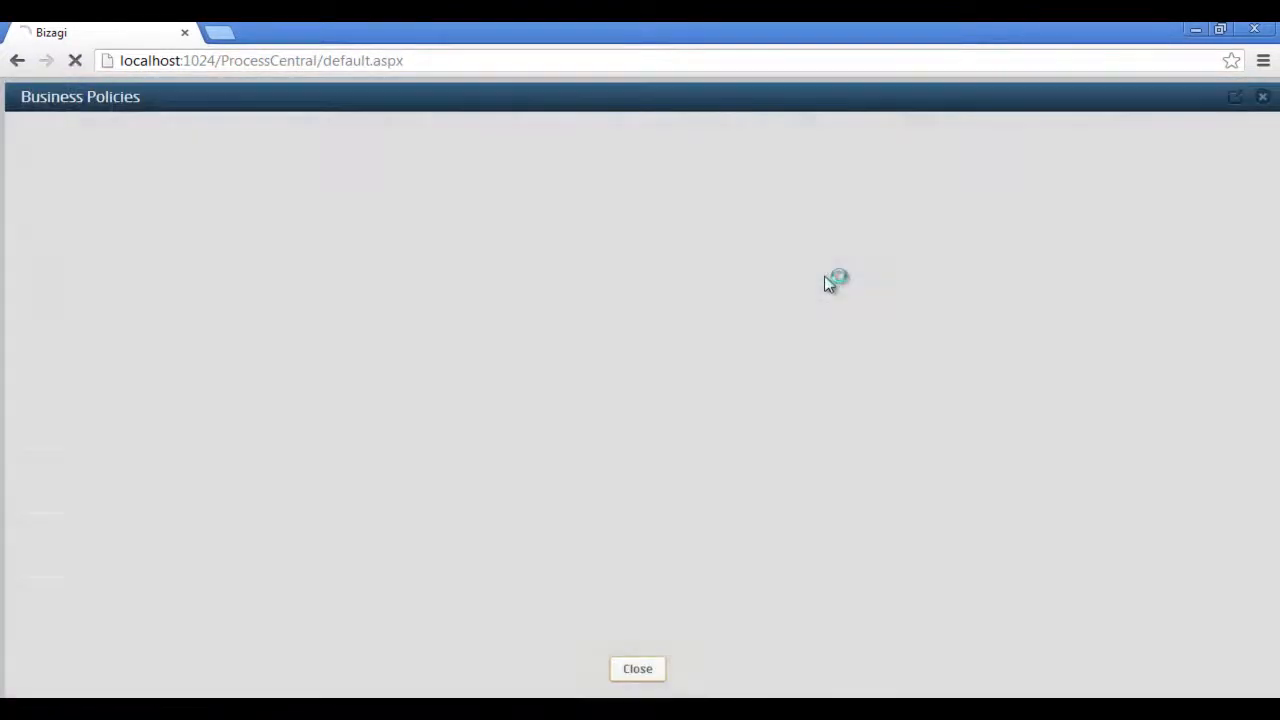
pyautogui.scroll(-3, 40, 391)
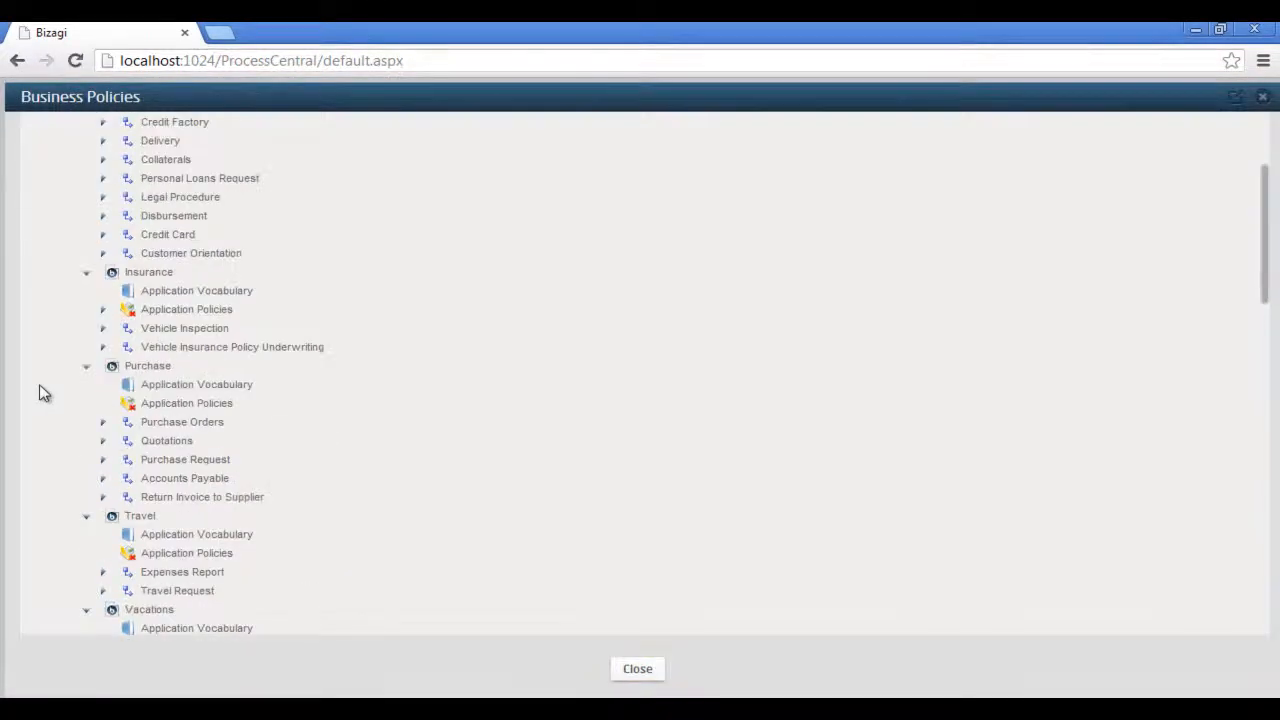
pyautogui.click(102, 459)
pyautogui.click(118, 478)
pyautogui.click(140, 516)
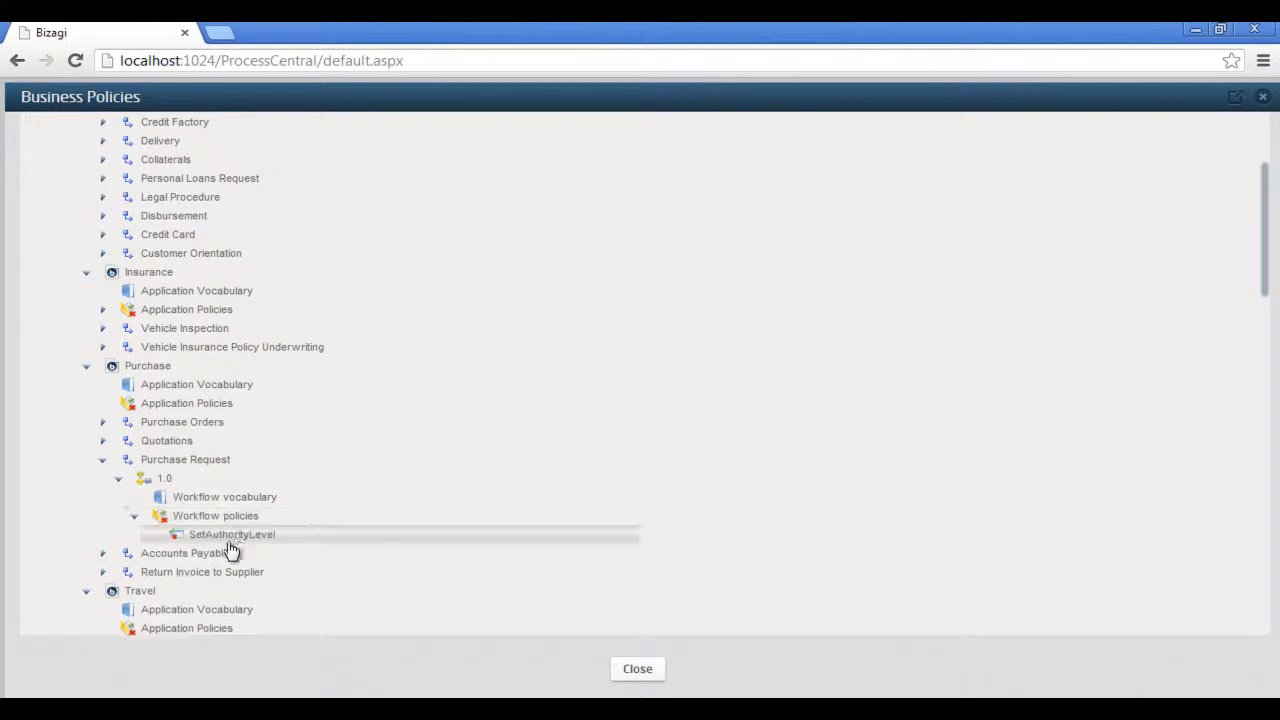
pyautogui.click(236, 536)
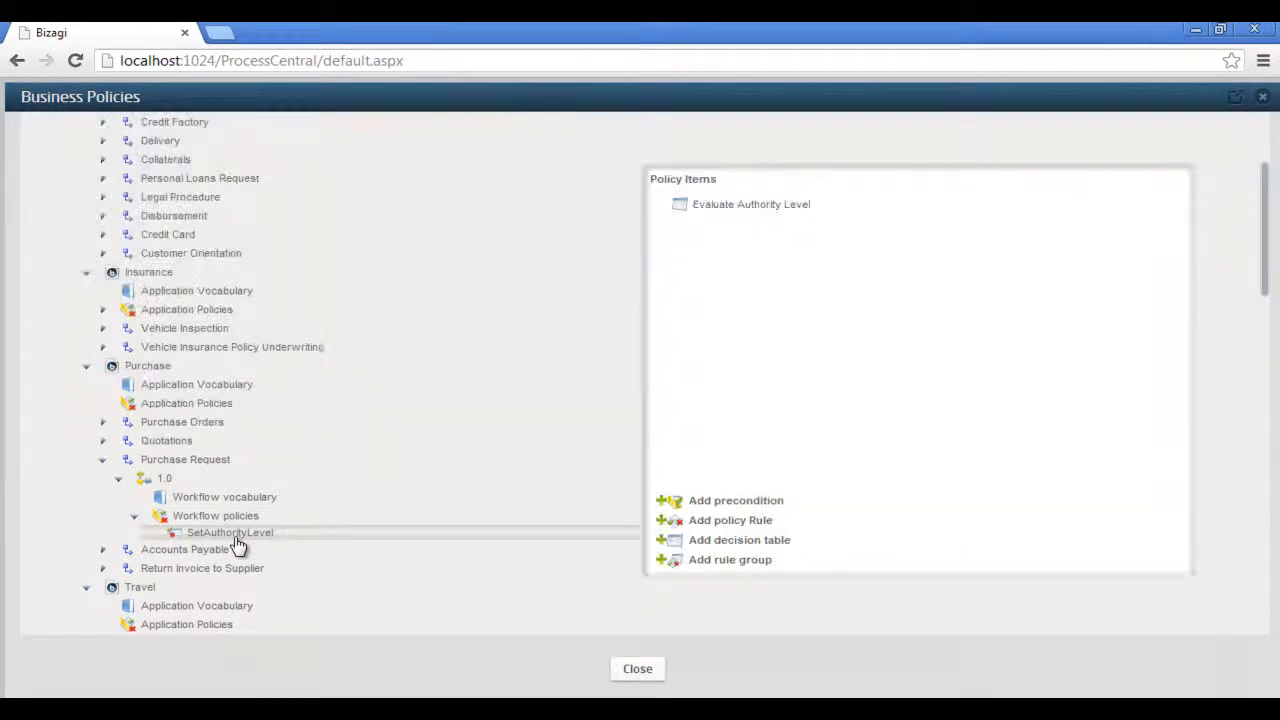
# Set the first row's upper Estimated Purchase Price limit to 110 in the Evaluate Authority Level decision table and save the table
pyautogui.doubleClick(803, 205)
pyautogui.click(675, 158)
pyautogui.click(675, 155)
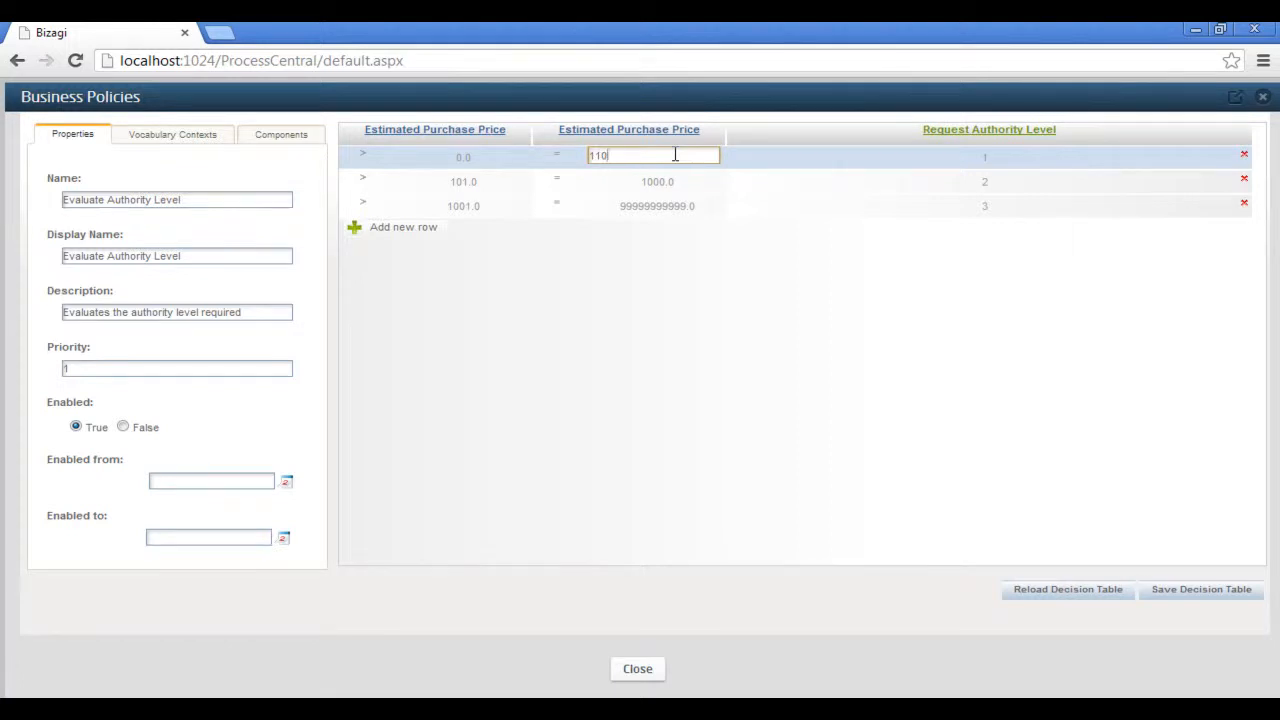
pyautogui.click(1197, 596)
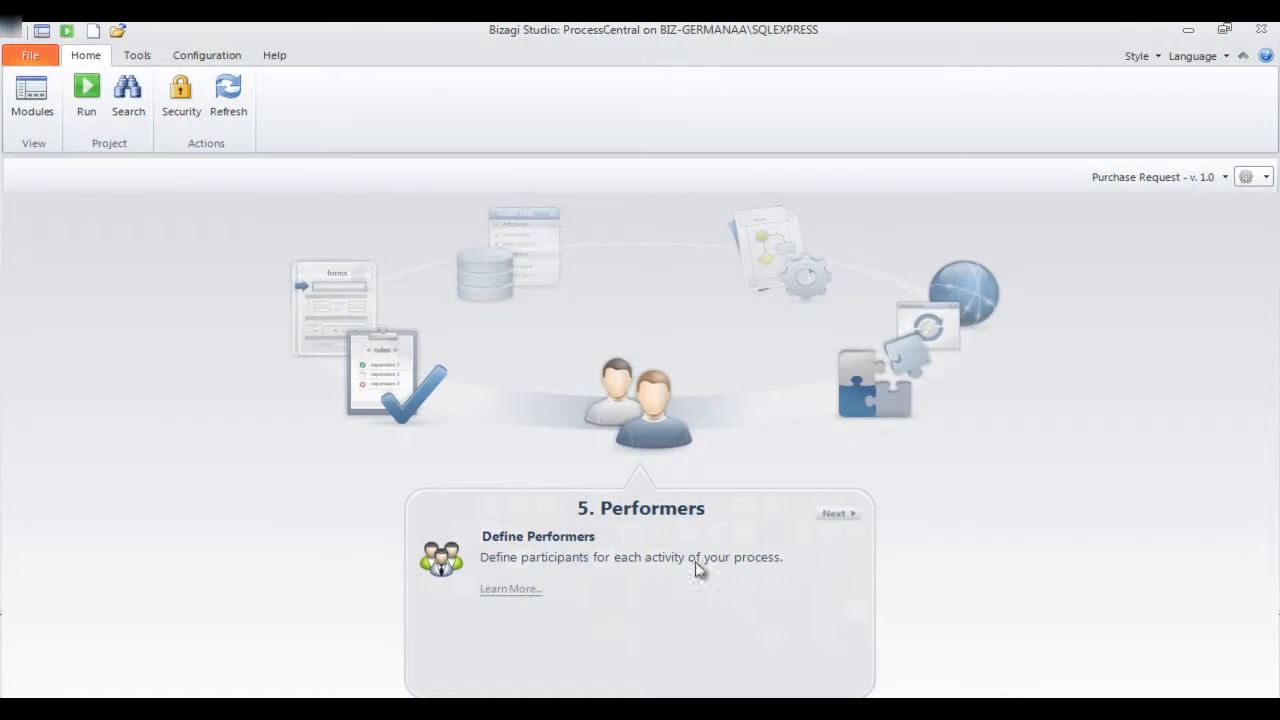
# In Bizagi Studio's Define Performers view, review the assignment conditions of the Create Purchase Request and Authorize Request tasks and accept them
pyautogui.click(522, 540)
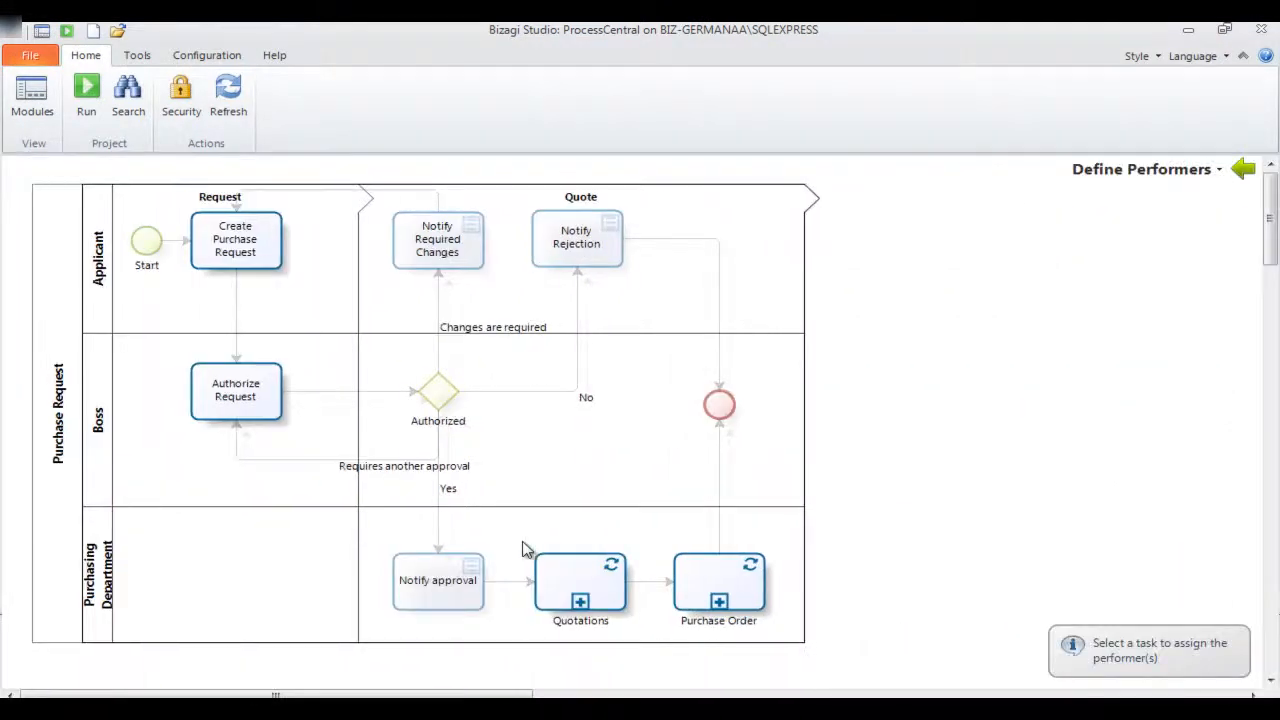
pyautogui.click(265, 255)
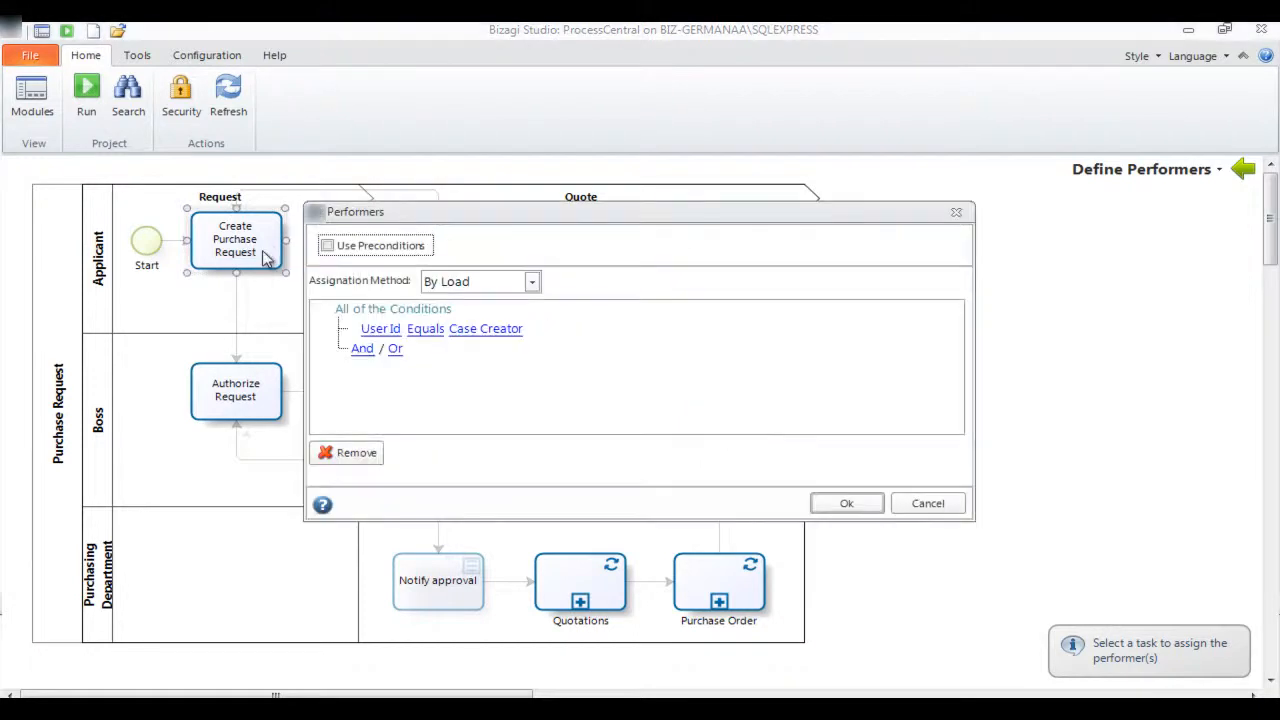
pyautogui.click(846, 503)
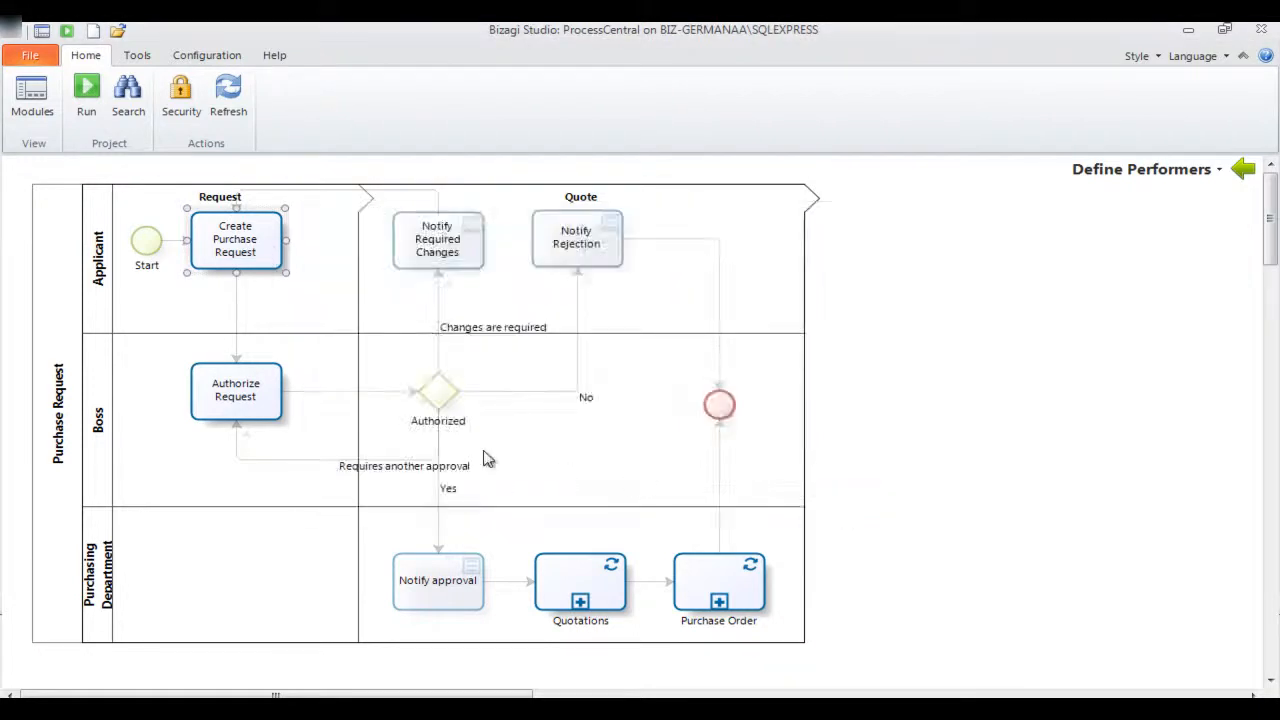
pyautogui.click(258, 408)
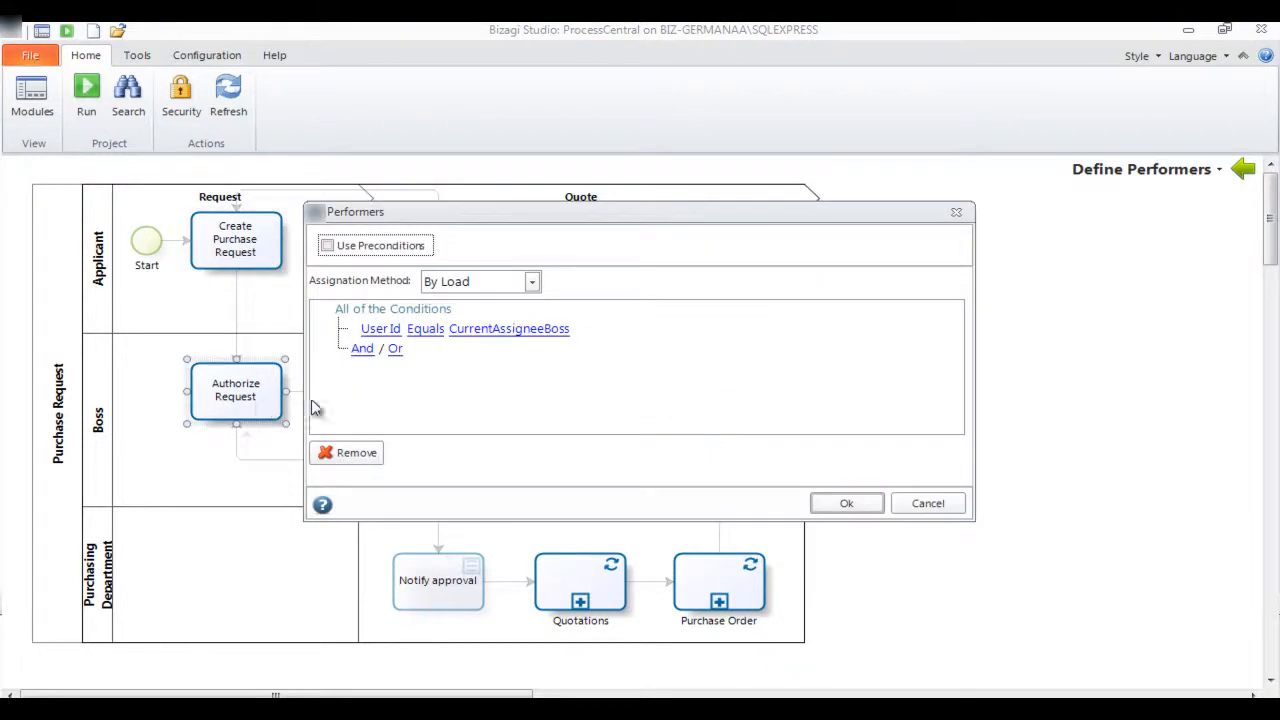
pyautogui.click(846, 503)
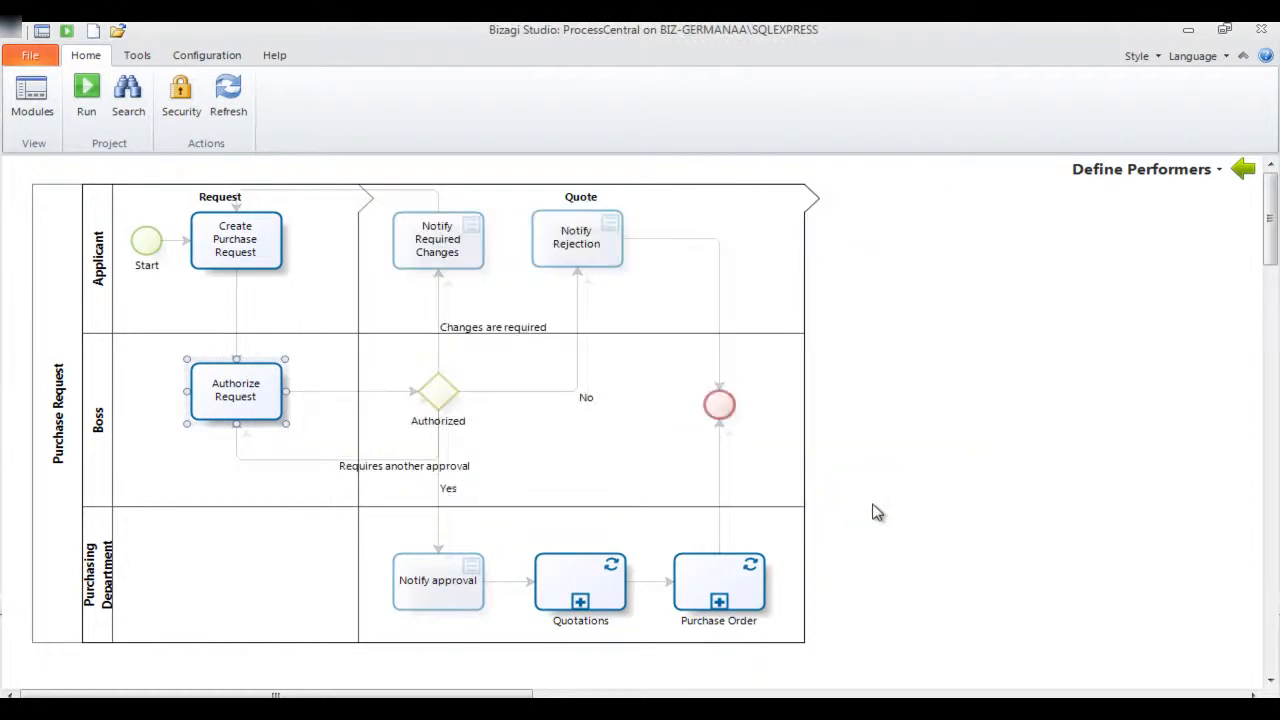
# Go to Define Integration Interfaces in the Integrate stage and open the Generate Order and send to ERP task of the Purchase Order sub-process
pyautogui.click(1243, 169)
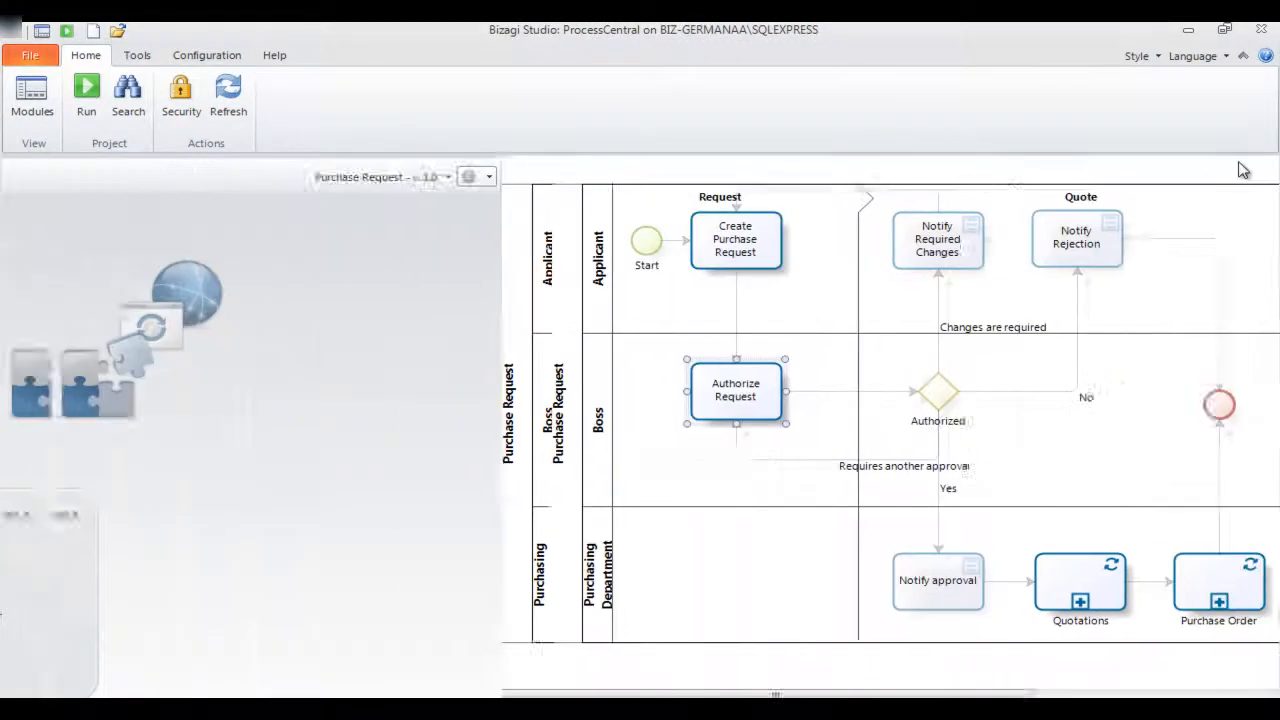
pyautogui.click(874, 390)
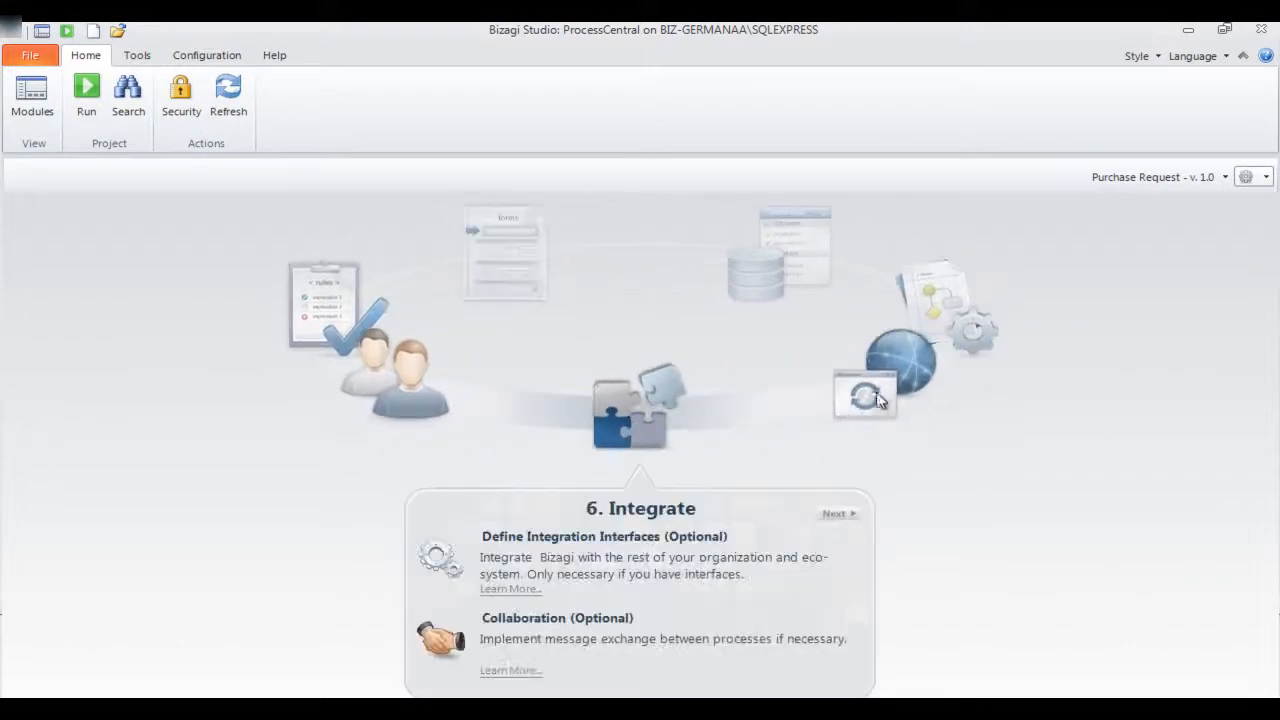
pyautogui.click(548, 540)
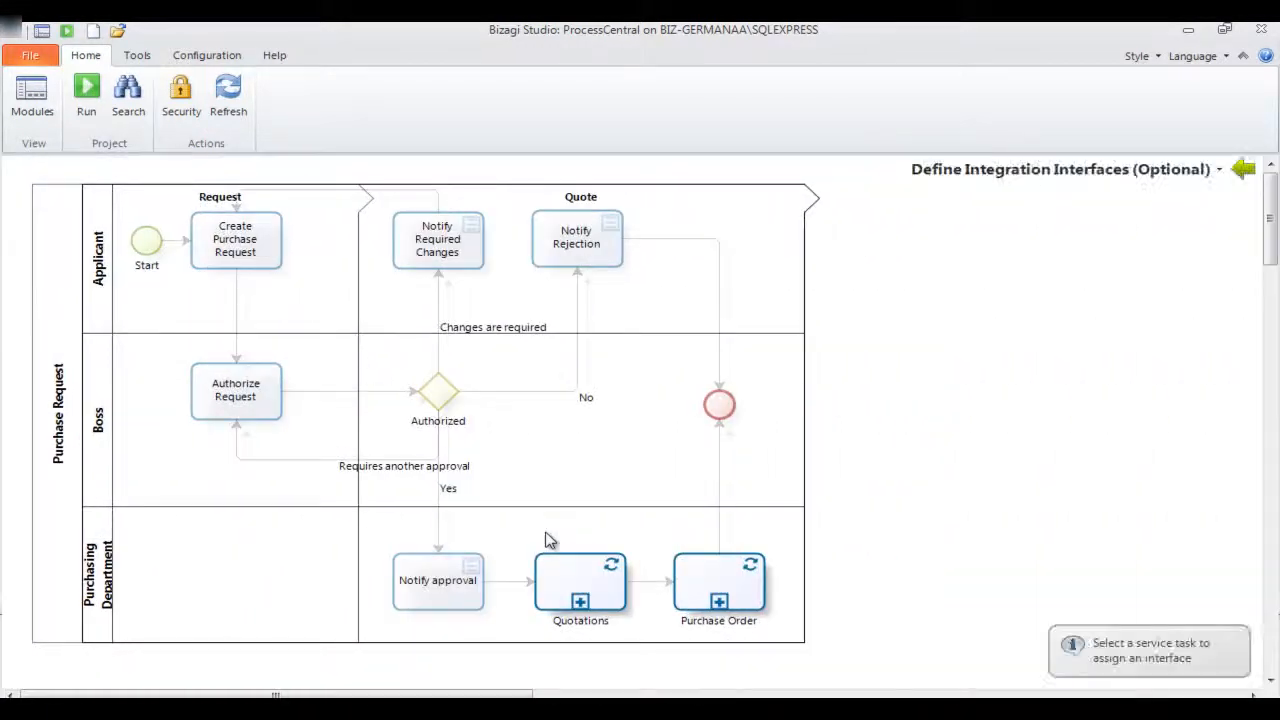
pyautogui.click(703, 583)
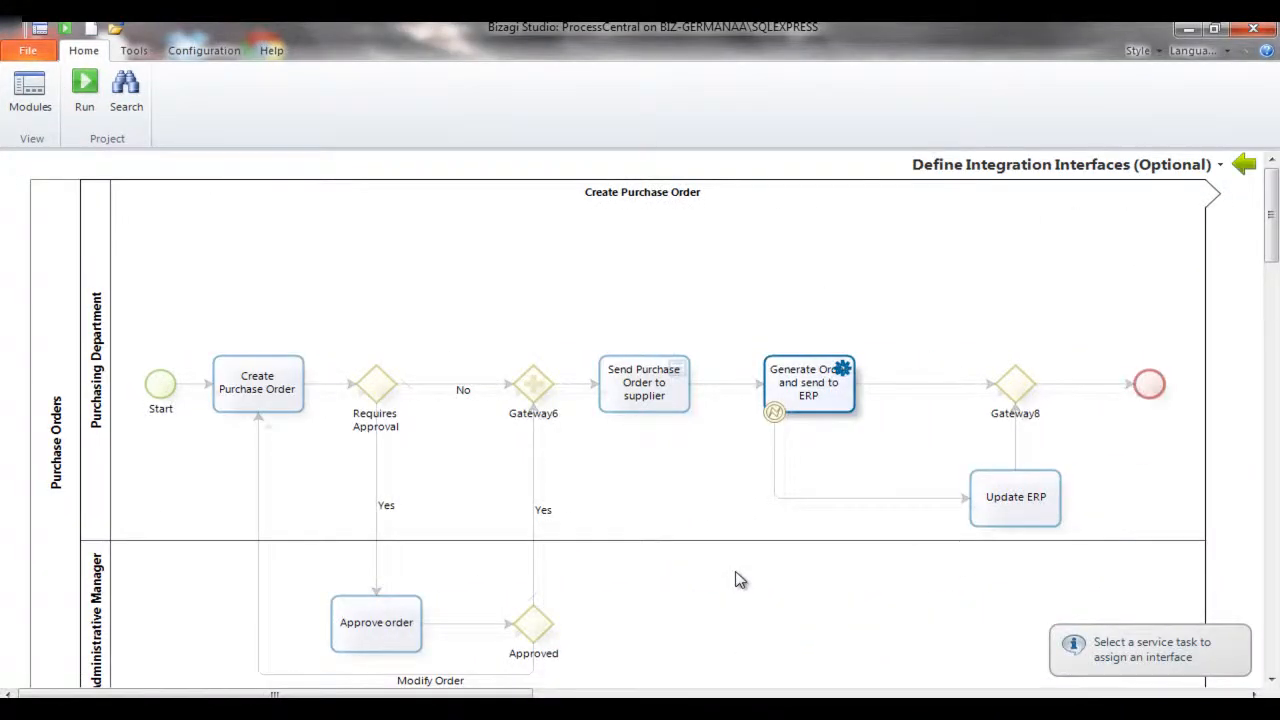
pyautogui.click(826, 404)
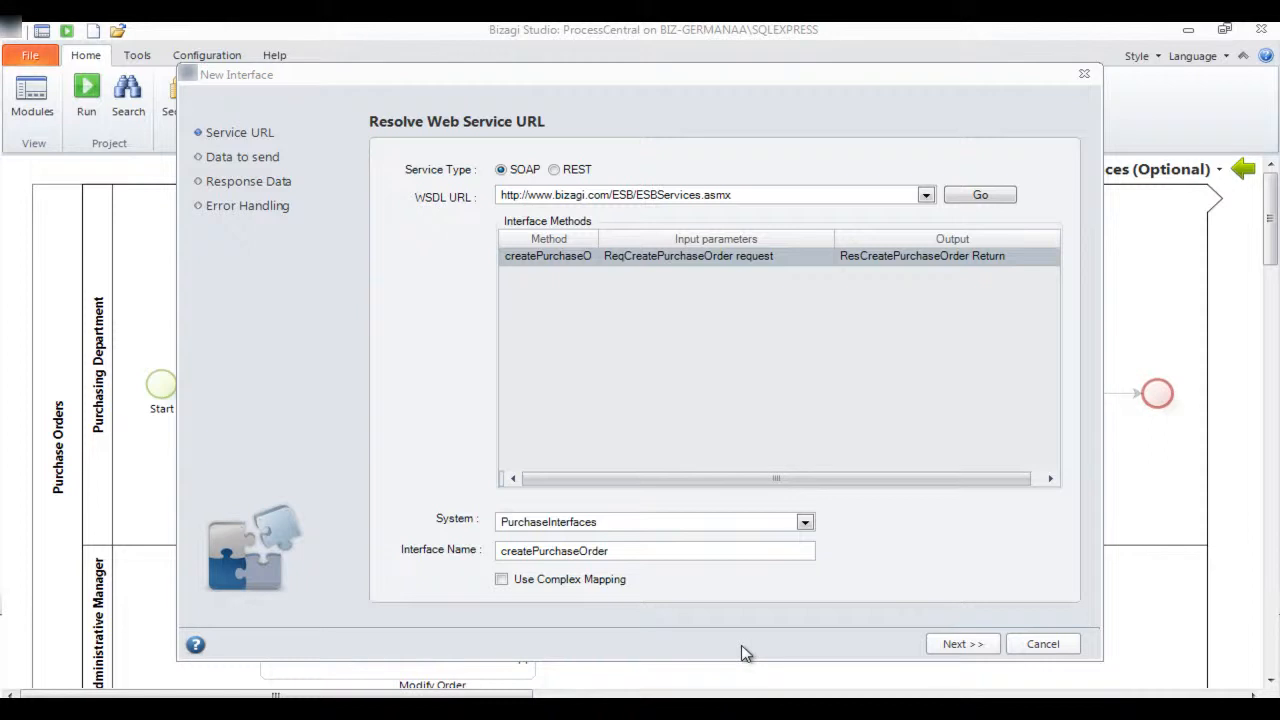
# Review the createPurchaseOrder SOAP interface's input parameter mapping and output mapping, and continue to Error Handling
pyautogui.click(953, 645)
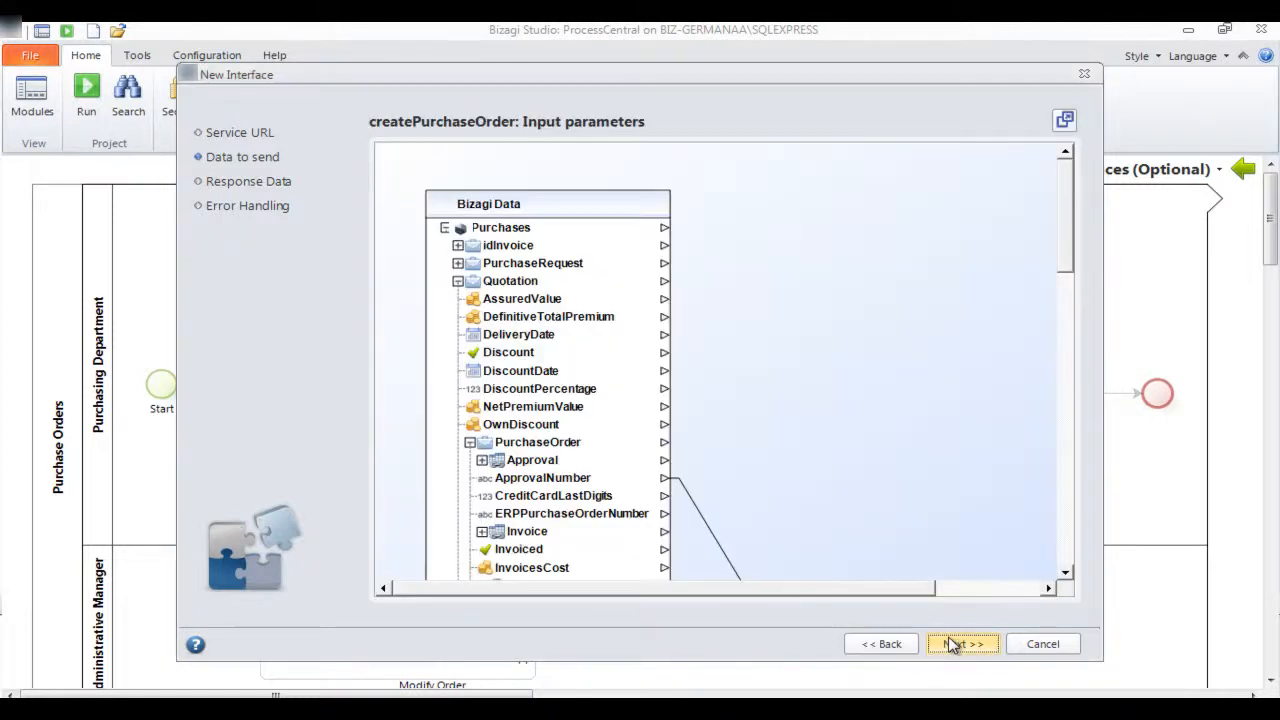
pyautogui.click(953, 645)
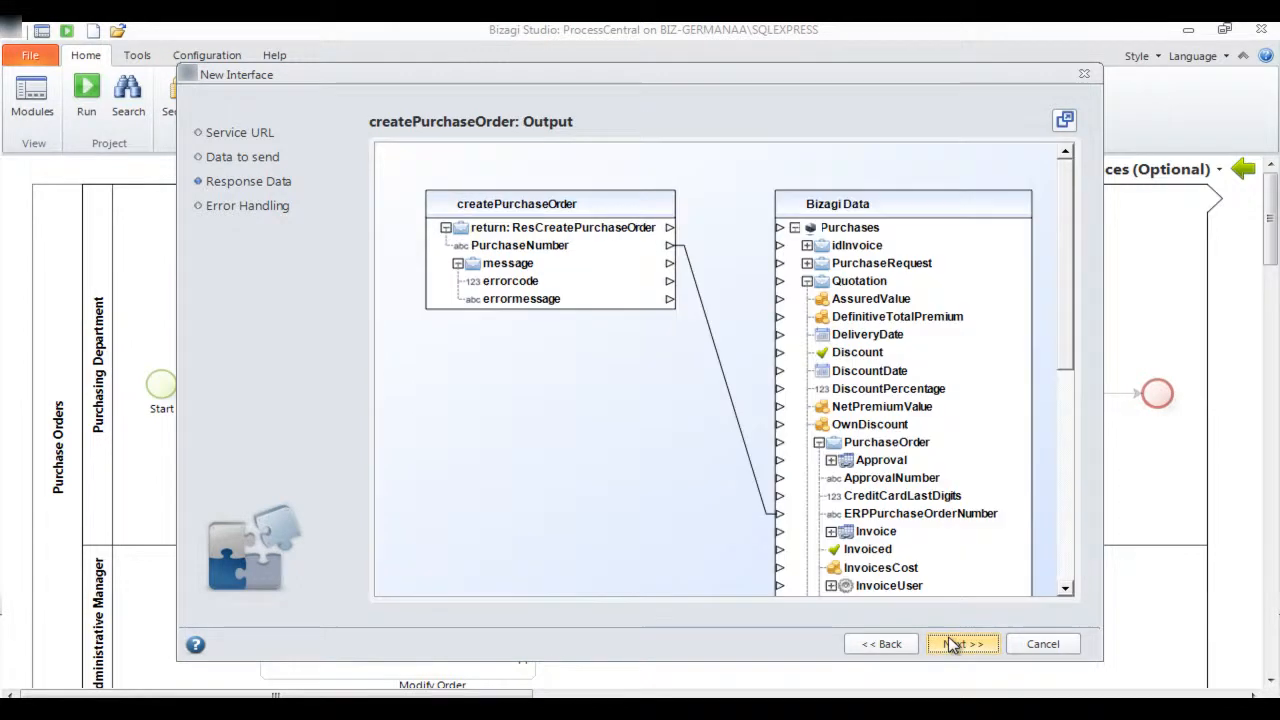
pyautogui.click(953, 645)
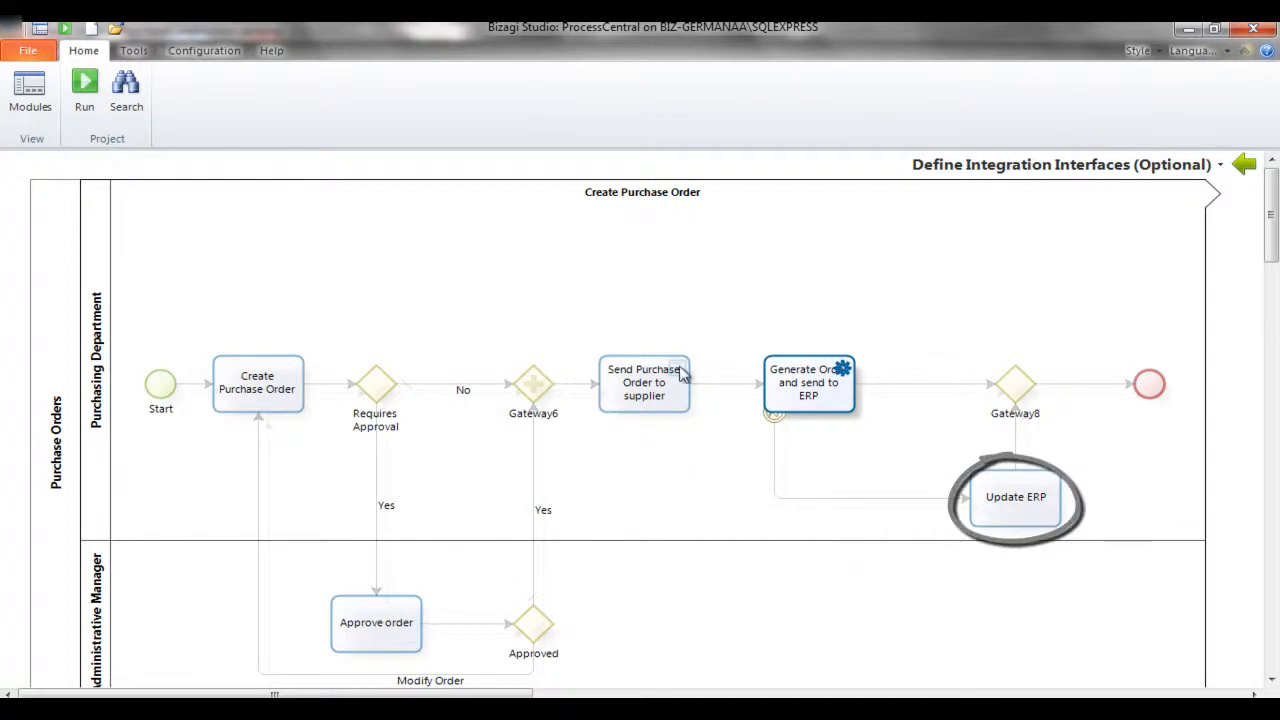
# Run the project to open the Bizagi work portal in the browser, and open the Purchase category of processes for a new case
pyautogui.click(88, 100)
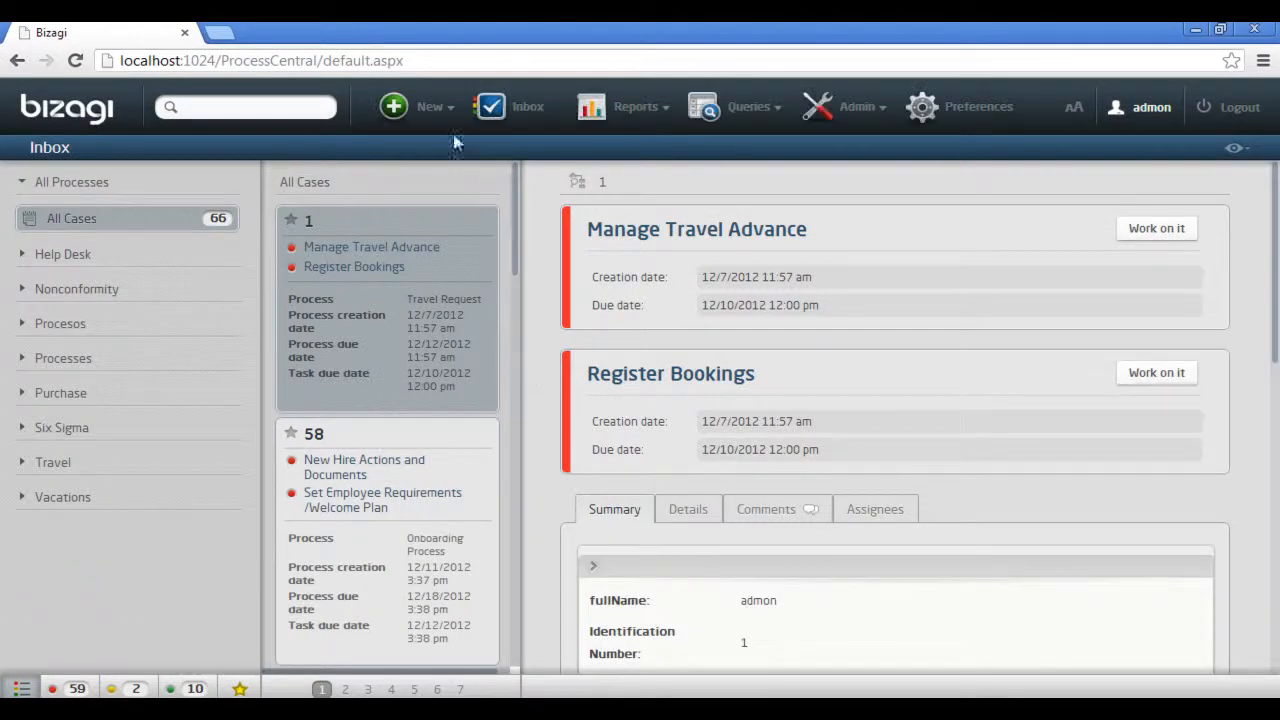
pyautogui.click(430, 107)
pyautogui.click(555, 149)
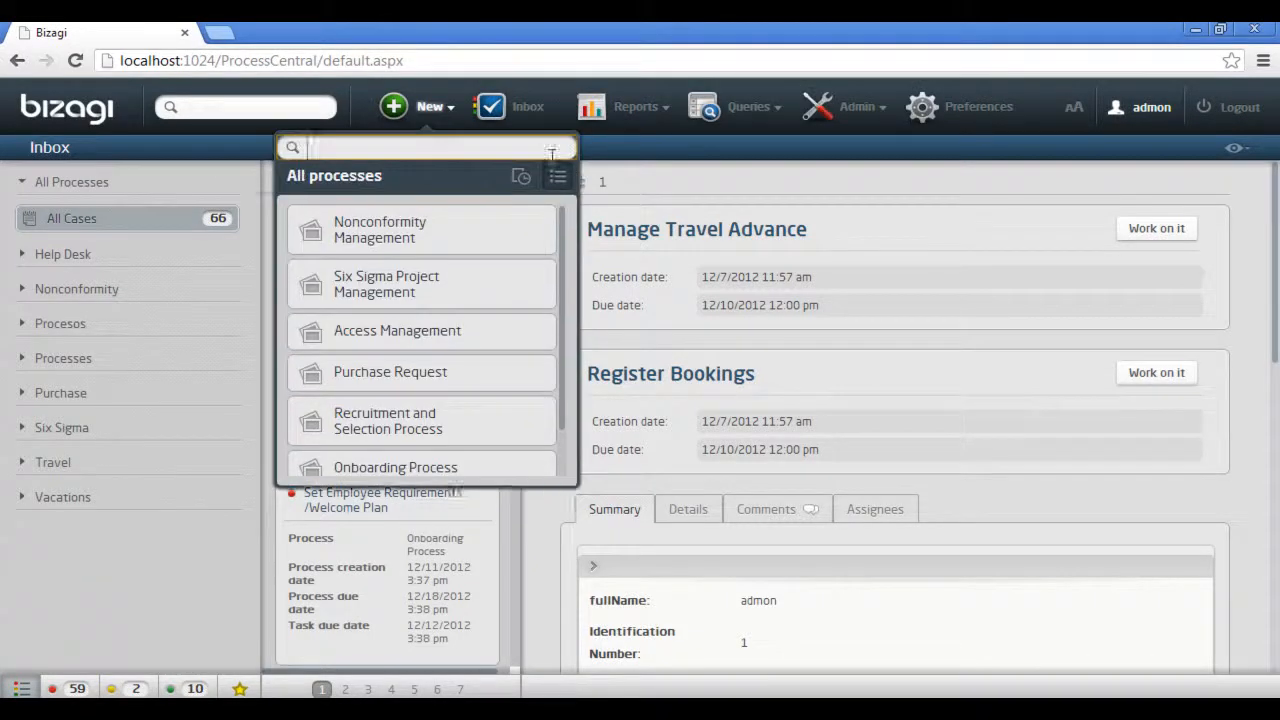
pyautogui.scroll(-2, 530, 280)
pyautogui.scroll(-1, 515, 330)
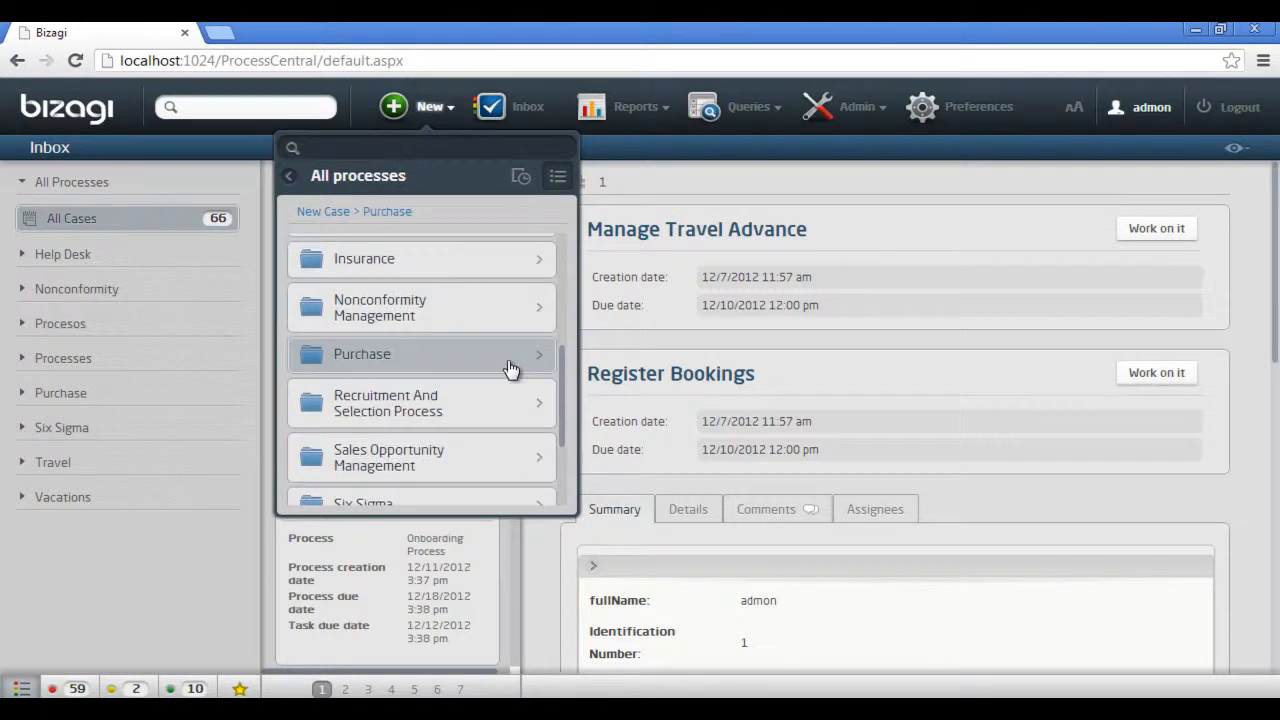
pyautogui.click(507, 358)
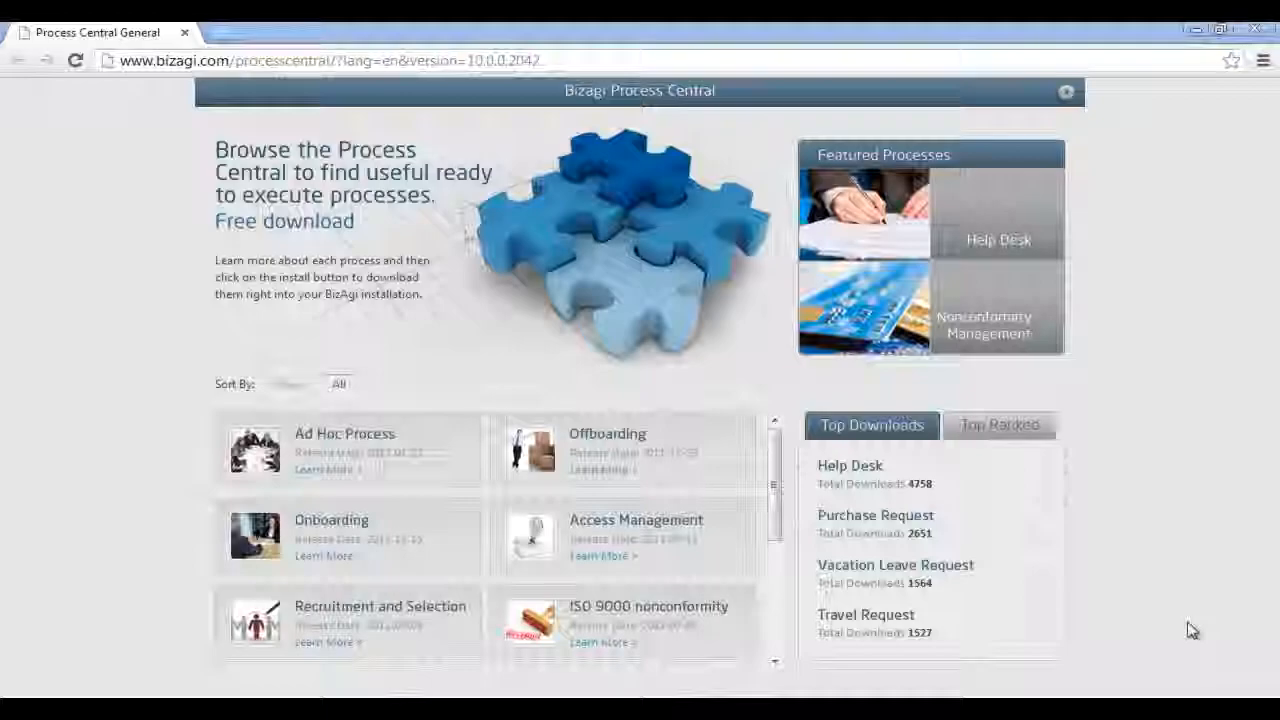
# On the Bizagi Process Central website, browse all process templates and open the details of Accounts Payable
pyautogui.moveTo(780, 510); pyautogui.dragTo(781, 640)
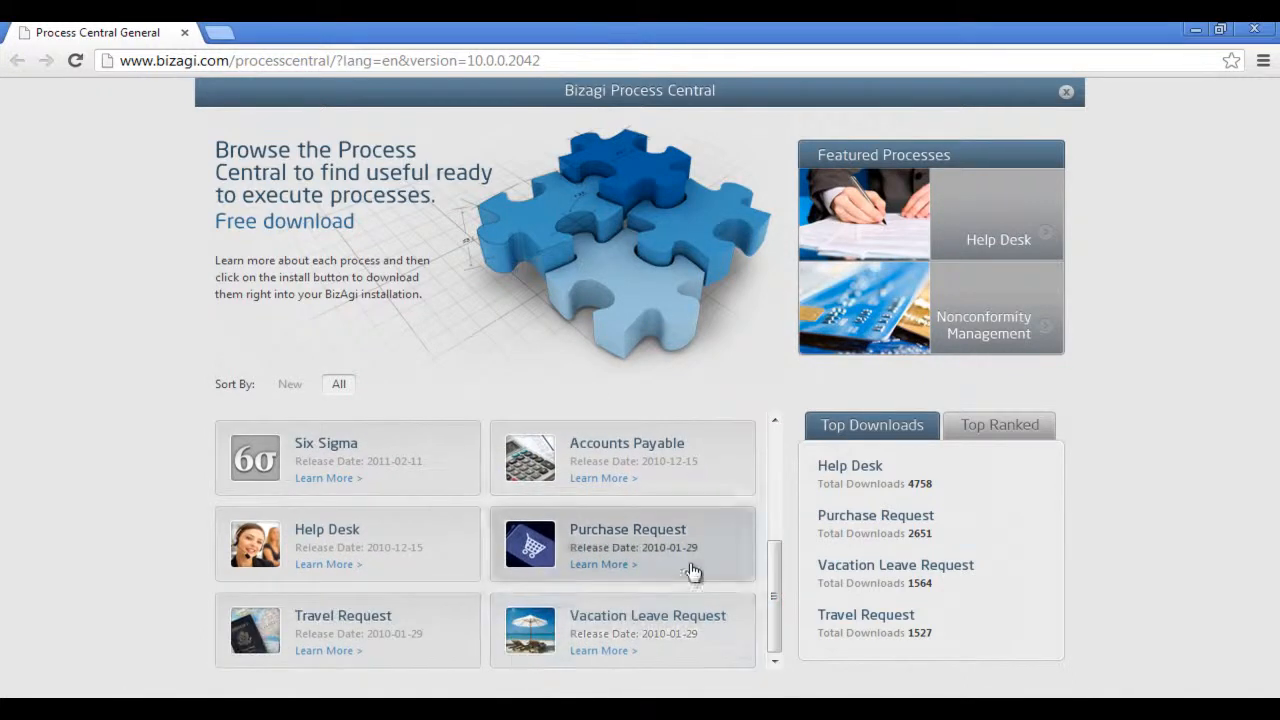
pyautogui.click(670, 481)
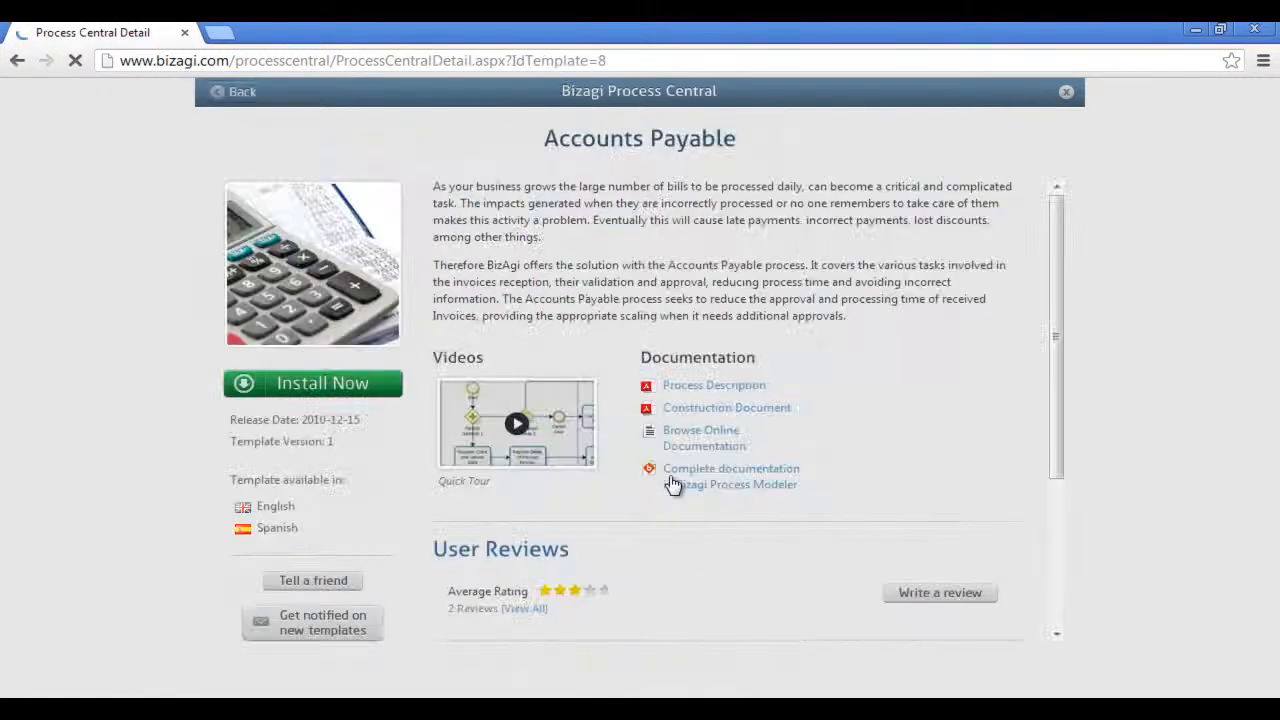